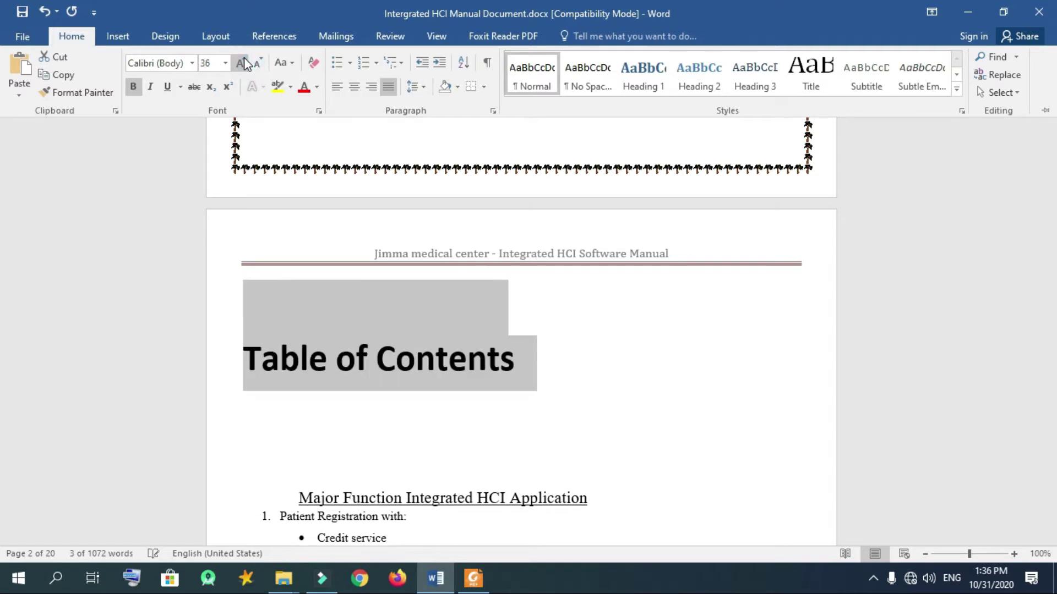
Step: Enter "????" as placeholder text on the empty line below the Table of Contents heading
click(444, 340)
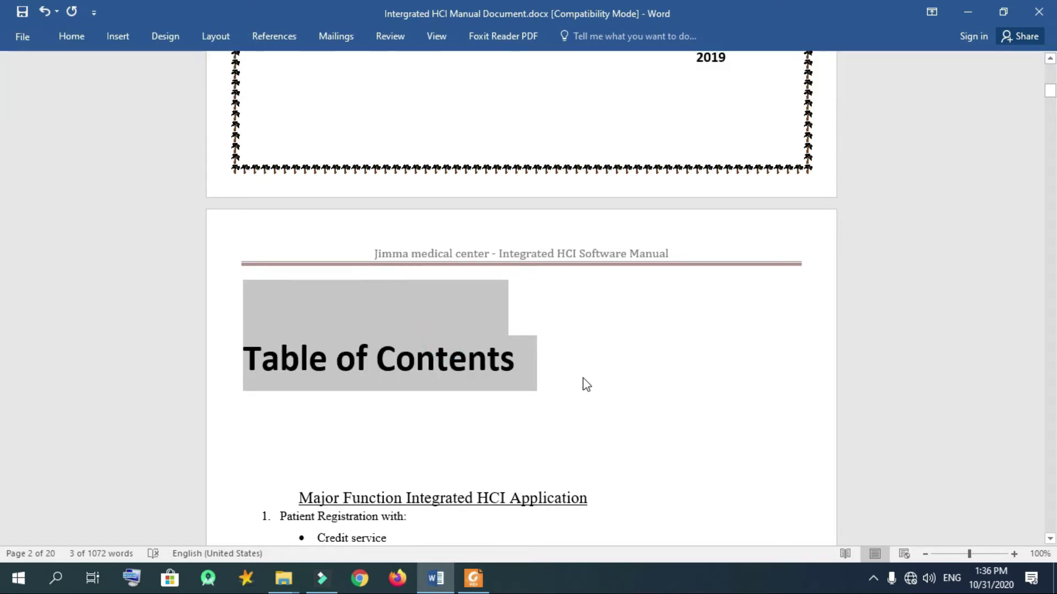
click(355, 417)
text(????)
Step: Enlarge the "????" placeholder to font size 72 and center it on the page
drag(295, 420, 243, 421)
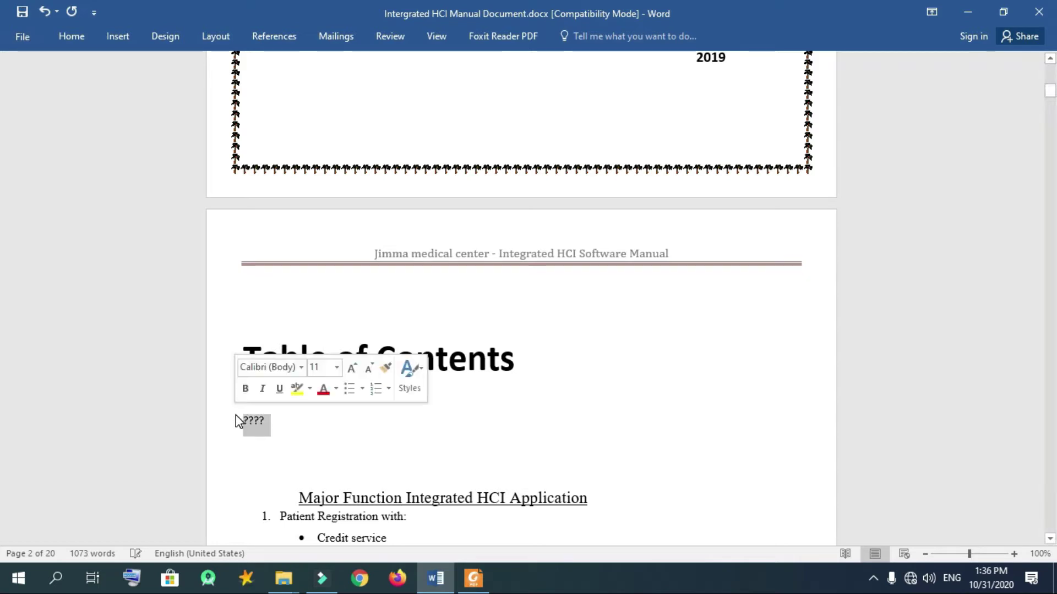
click(72, 37)
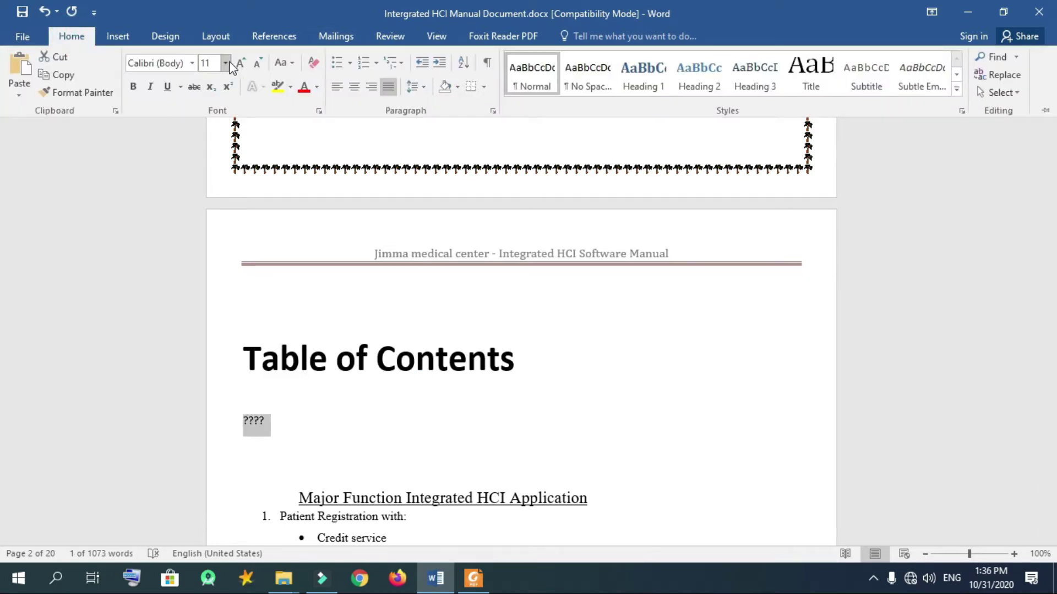
click(243, 63)
click(244, 62)
click(244, 62)
click(244, 62)
click(244, 63)
click(244, 63)
click(244, 62)
click(244, 62)
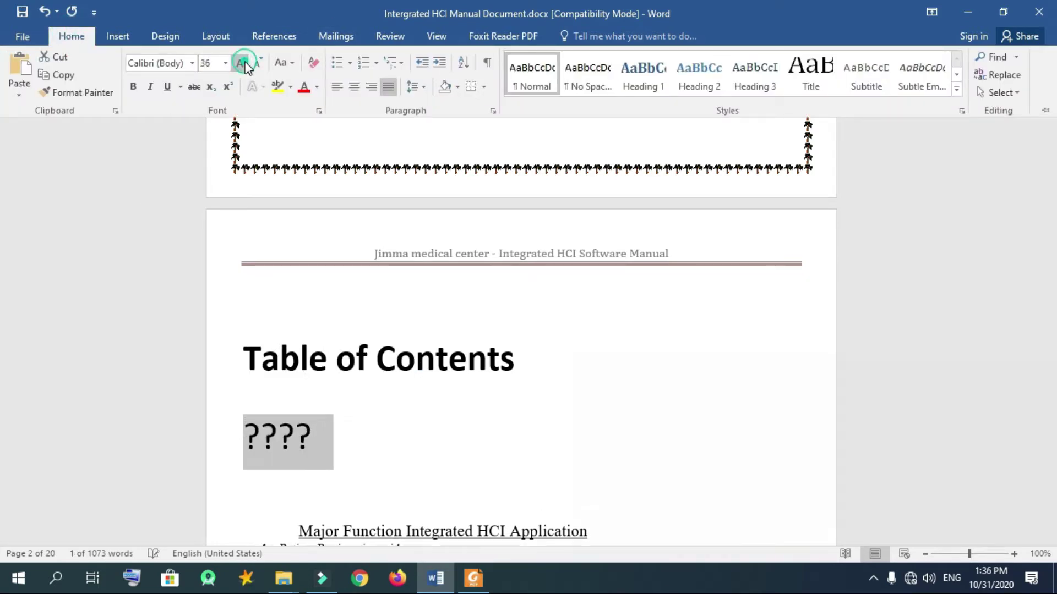
click(244, 62)
click(244, 62)
click(354, 87)
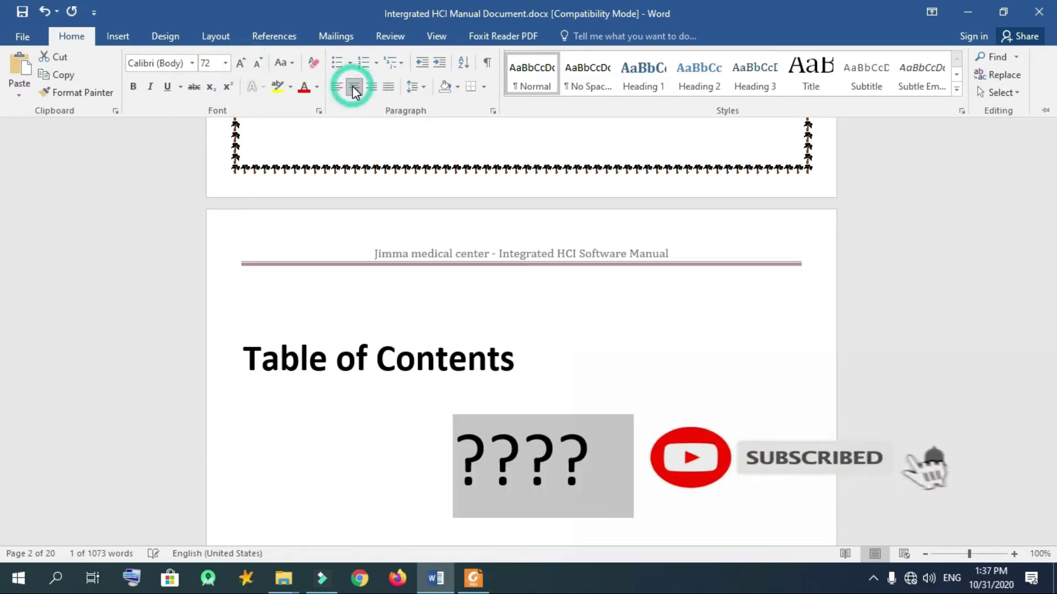
click(664, 413)
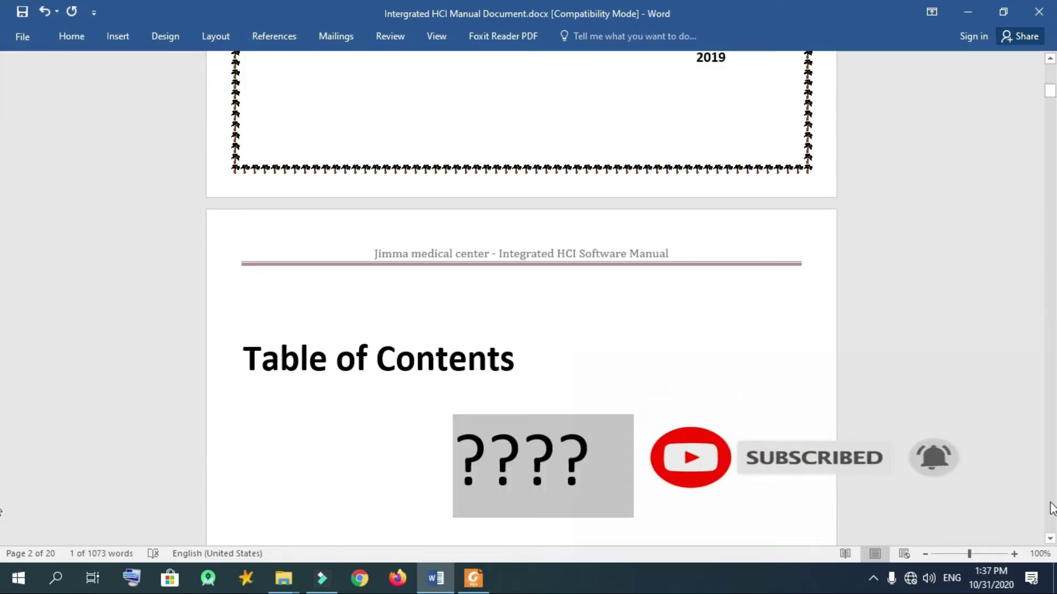
click(1050, 540)
click(1050, 540)
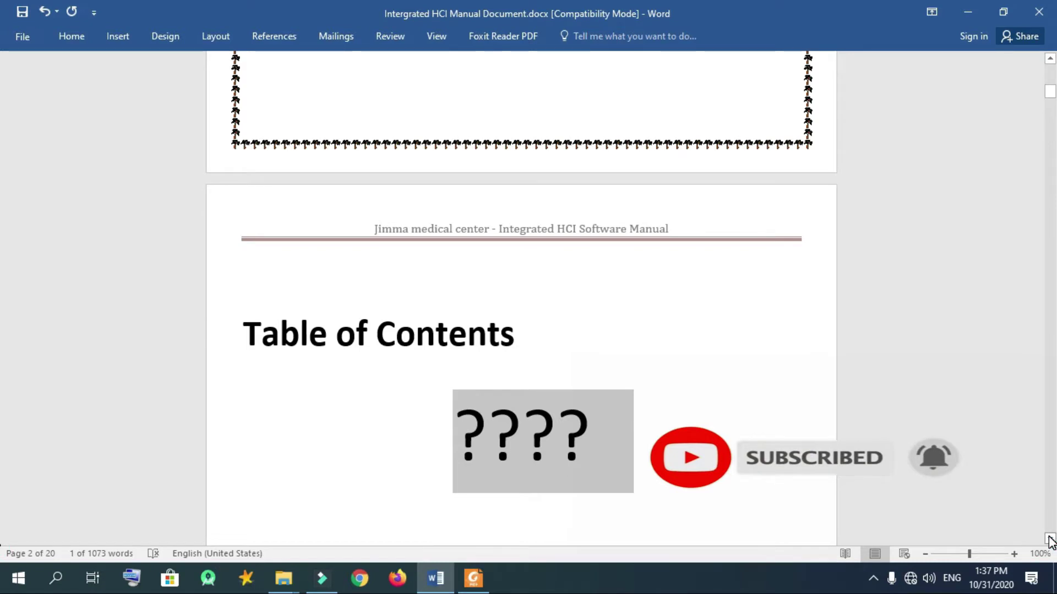
click(1050, 539)
click(1049, 539)
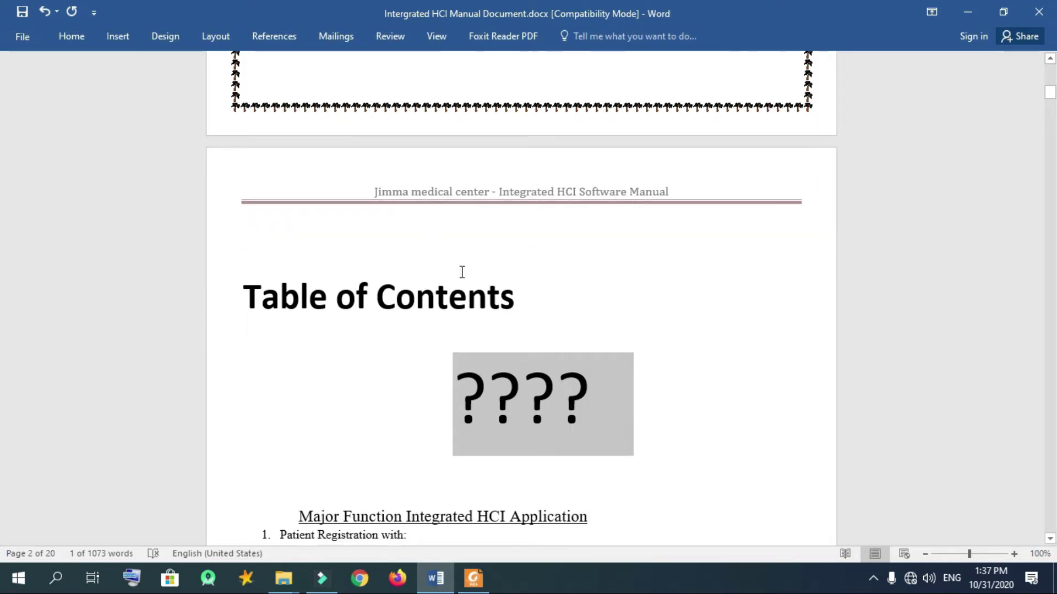
click(467, 293)
drag(658, 462, 156, 241)
click(72, 36)
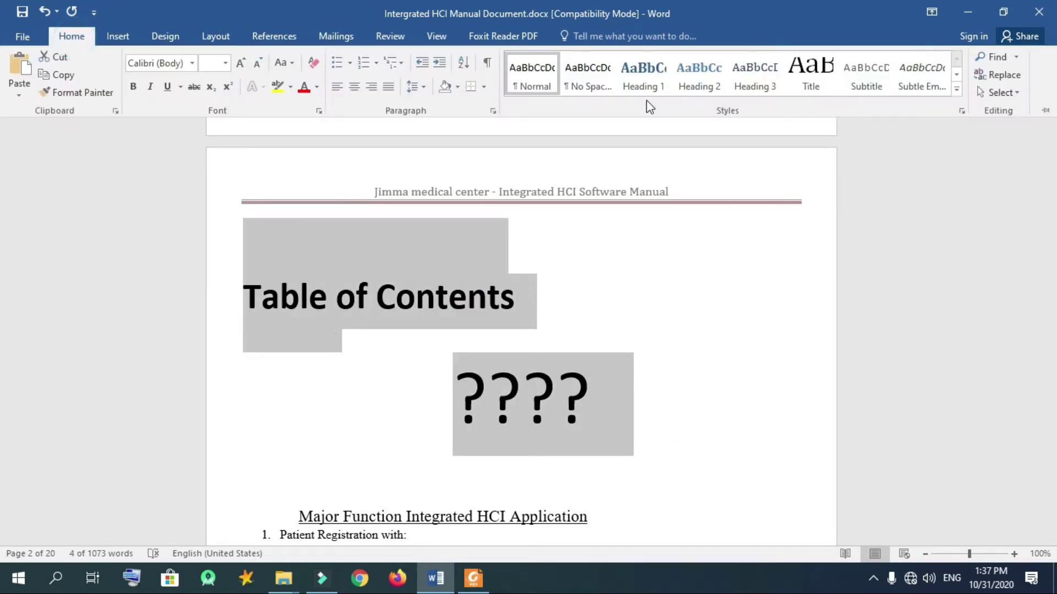
click(933, 12)
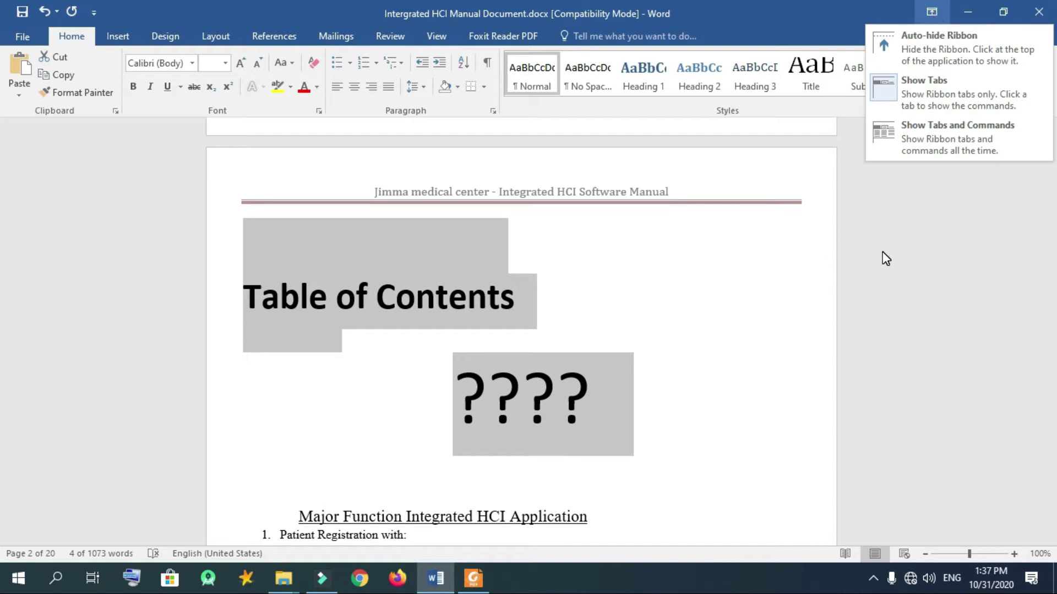
click(936, 132)
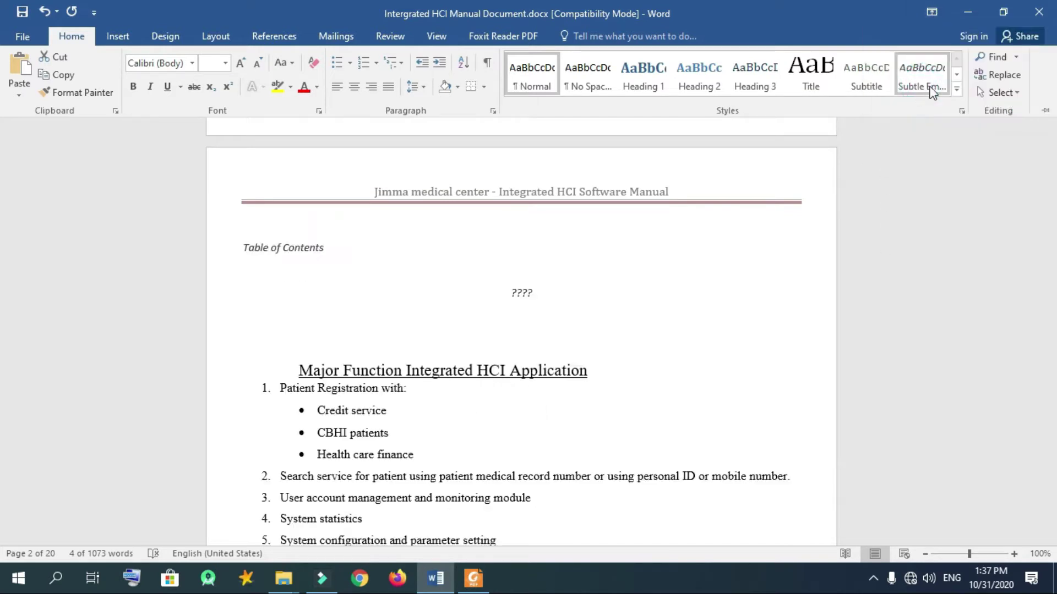
click(457, 86)
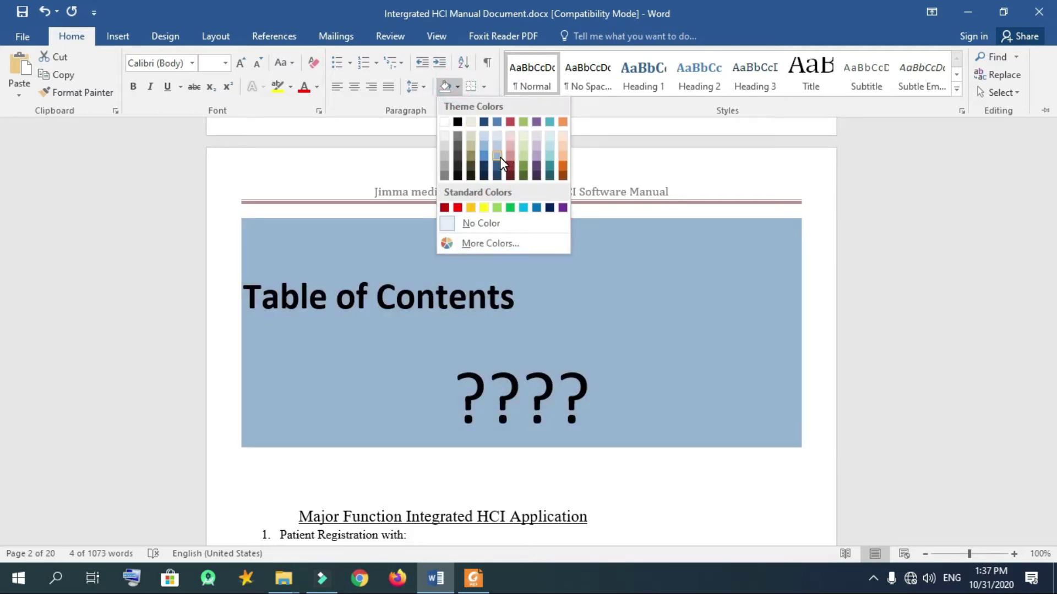
click(802, 286)
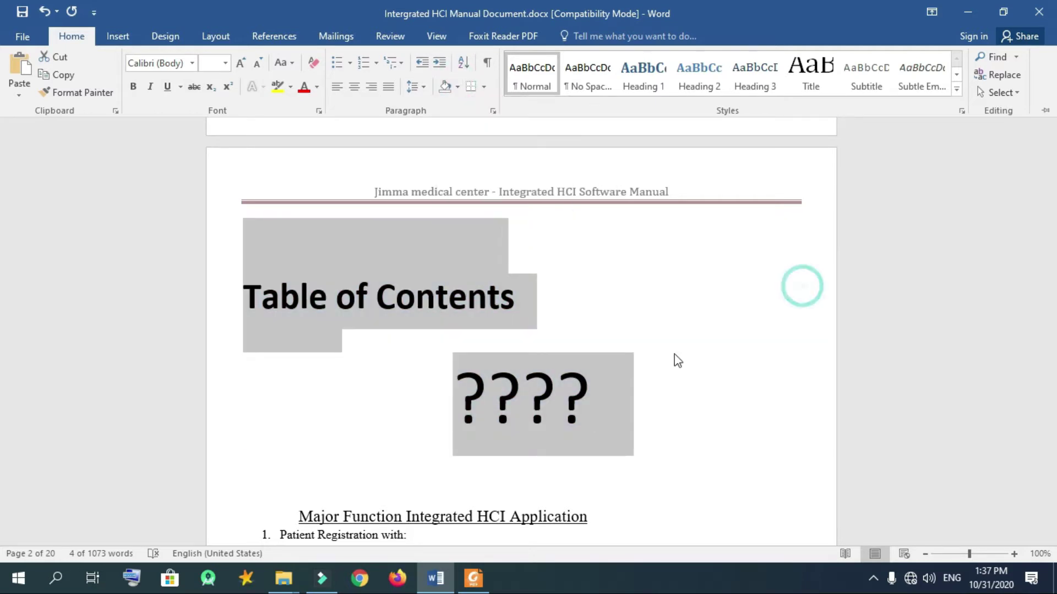
Step: Delete the "????" placeholder and reduce the font size of its empty line to 22
click(586, 414)
click(593, 397)
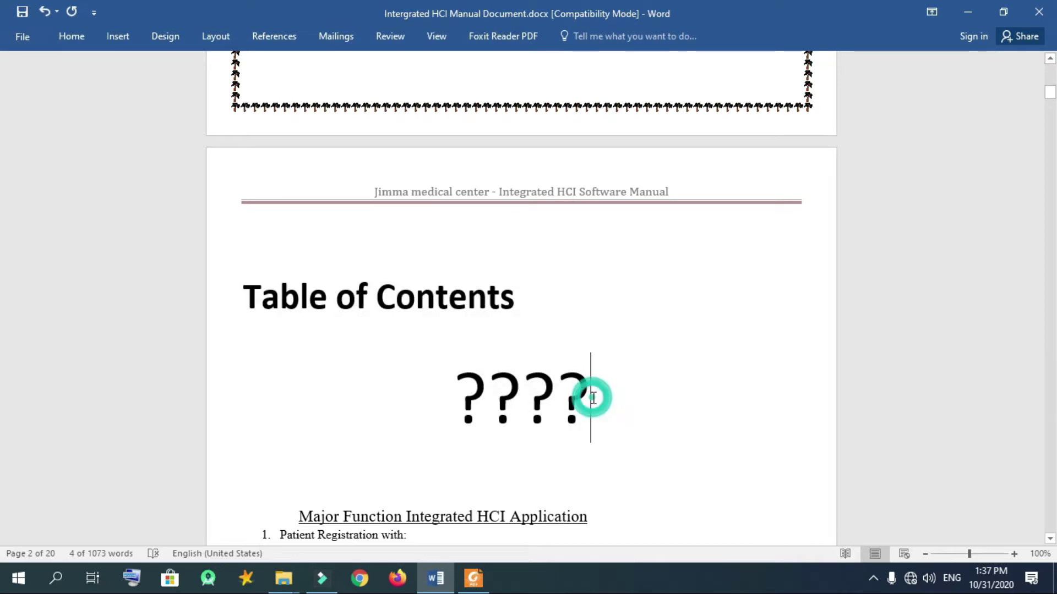
key(BackSpace)
key(BackSpace)
key(BackSpace)
key(BackSpace)
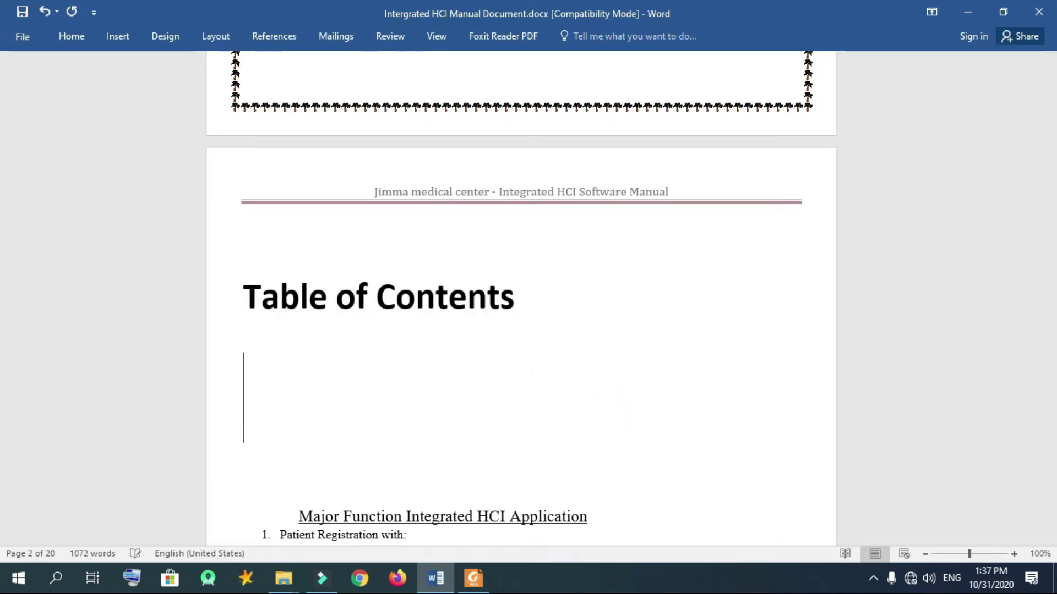
click(68, 37)
click(257, 61)
click(257, 60)
click(257, 61)
click(257, 60)
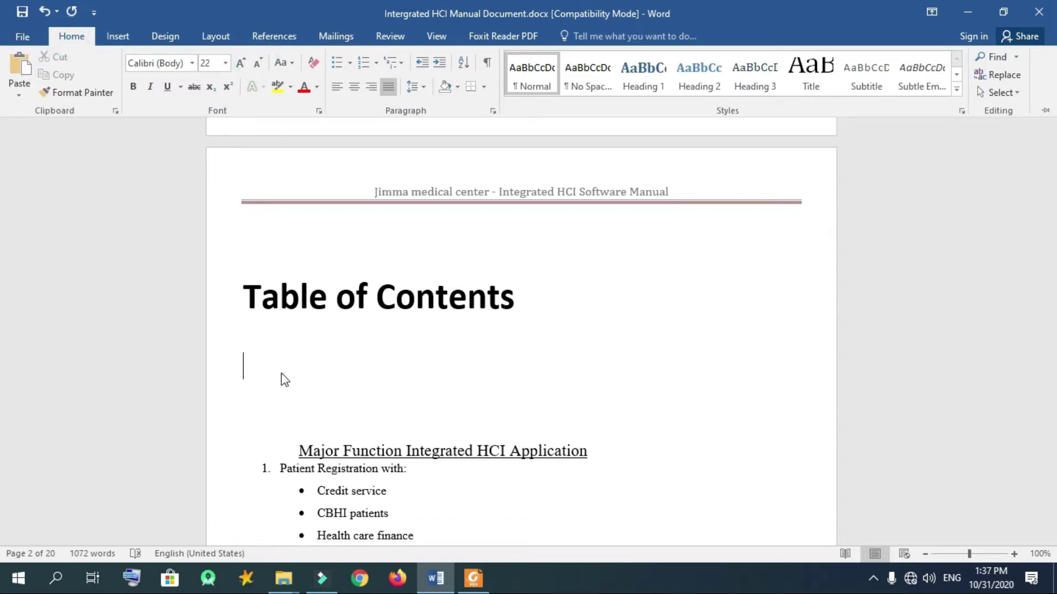
Step: Set the font size of the Table of Contents heading and its surrounding blank lines to 14
click(283, 376)
drag(235, 279, 219, 264)
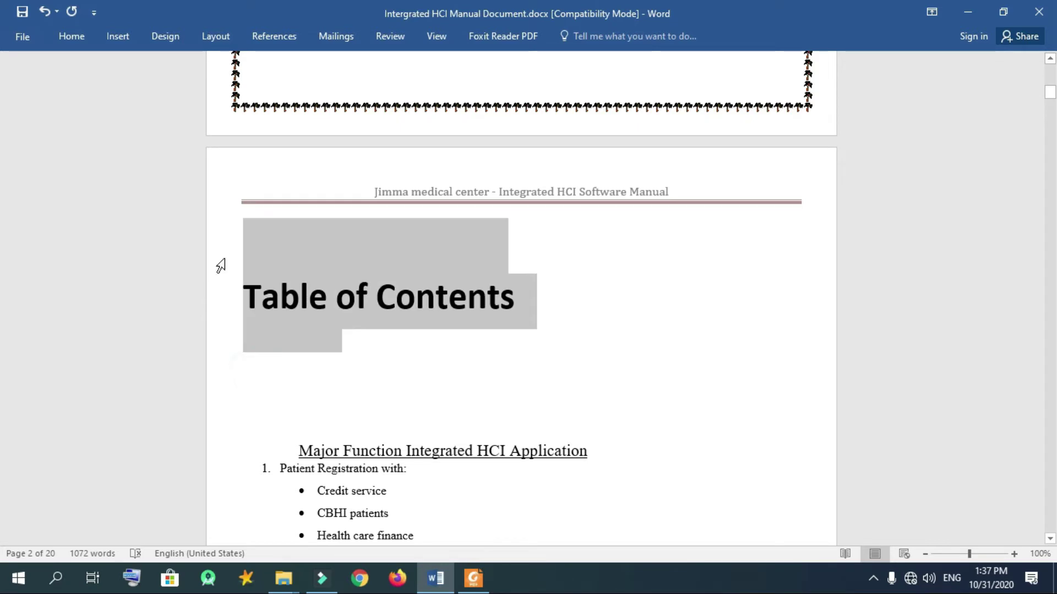
click(61, 32)
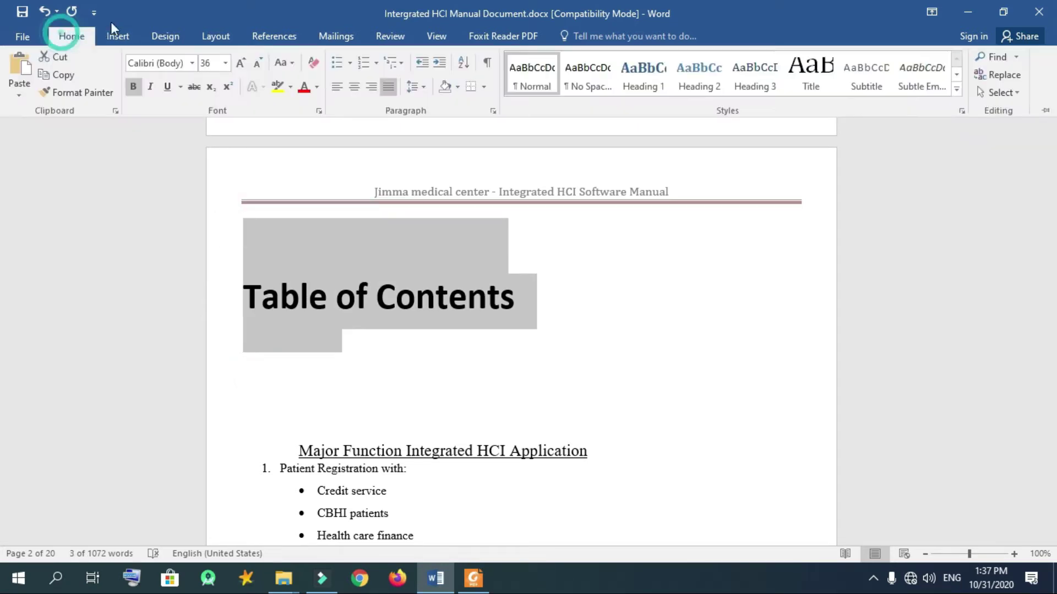
click(226, 63)
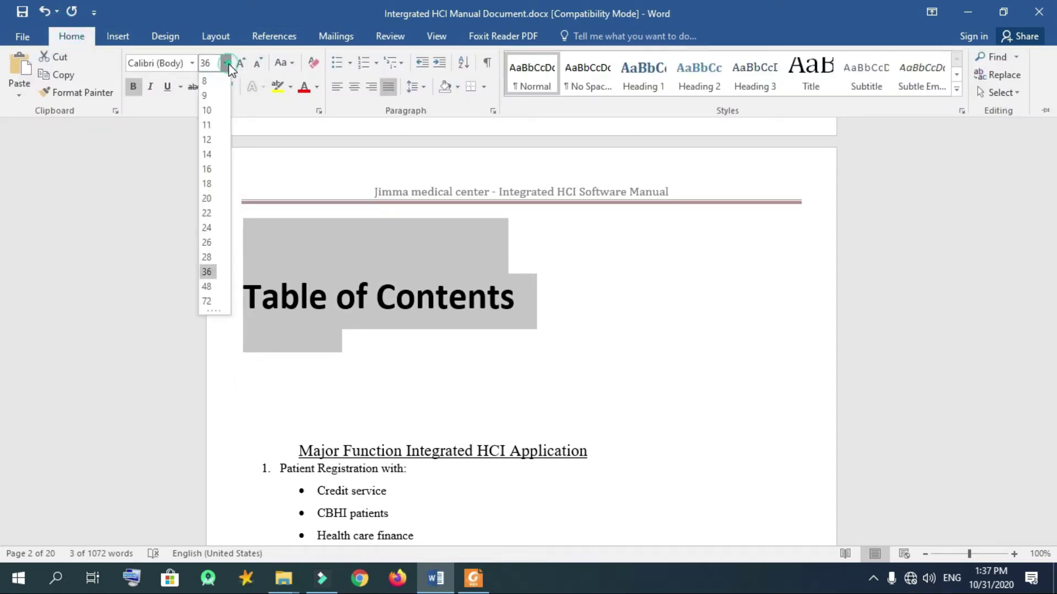
click(209, 155)
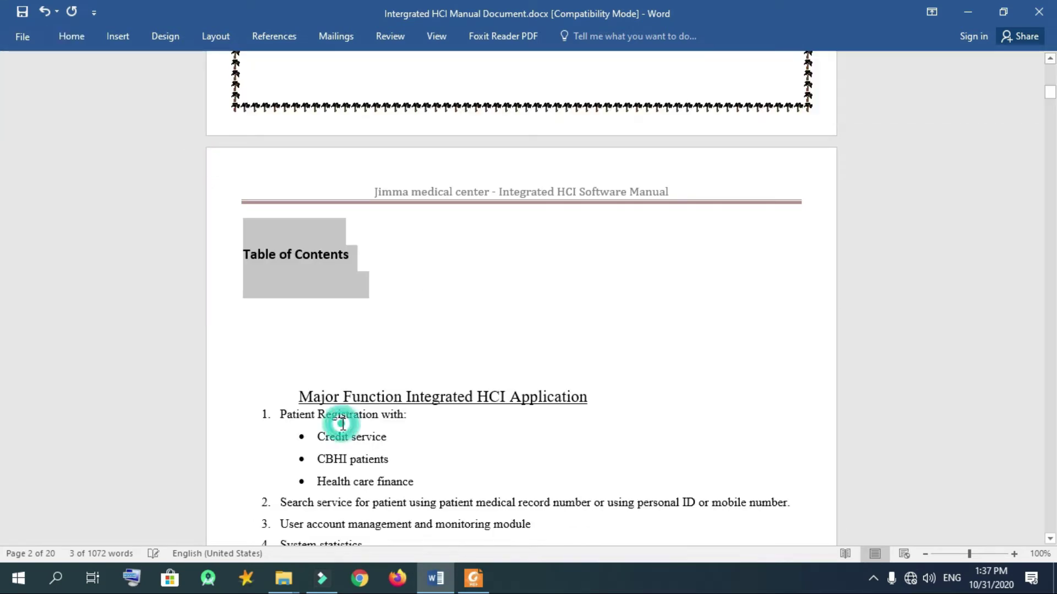
click(312, 312)
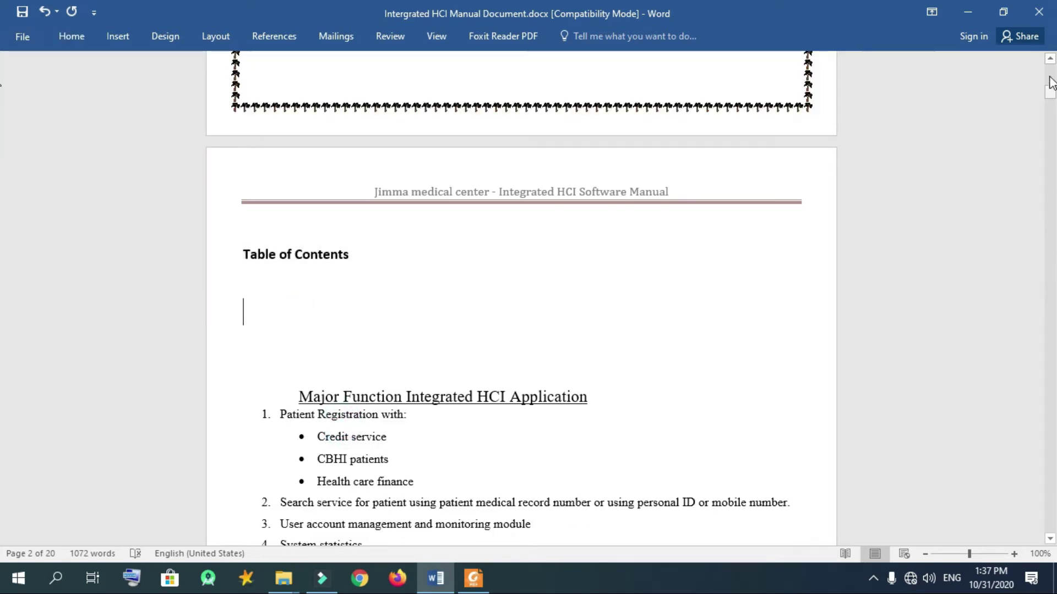
mouse_move(1051, 98)
mouse_down()
mouse_move(1051, 70)
mouse_move(1051, 98)
mouse_up()
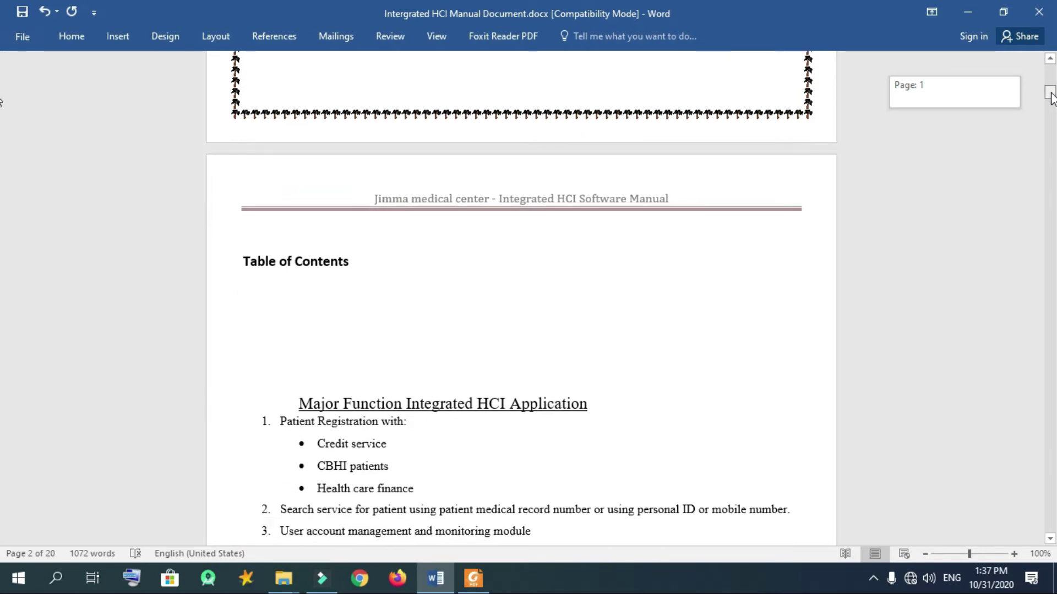
click(71, 34)
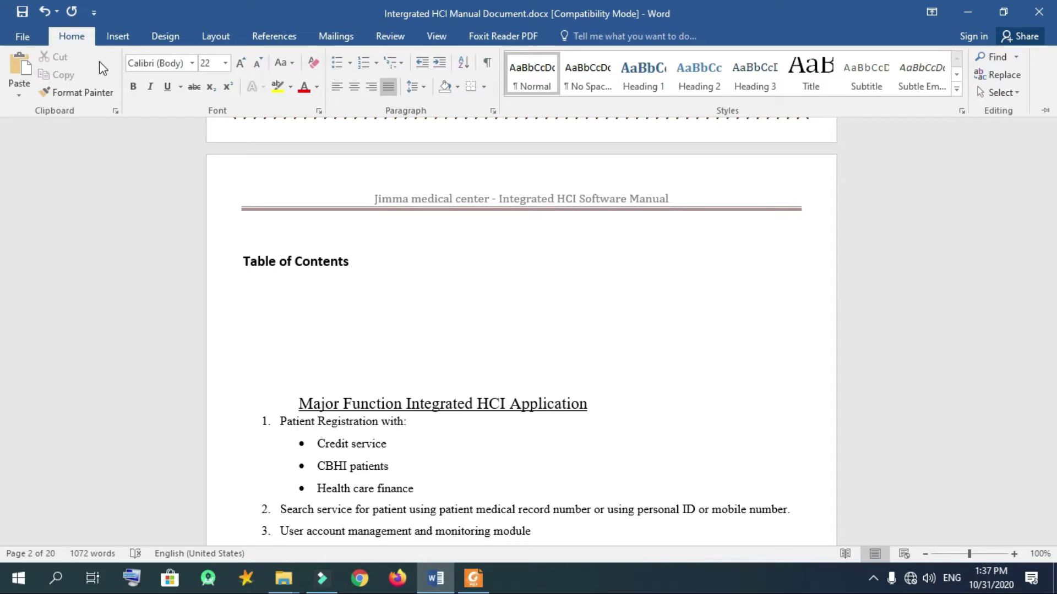
click(117, 36)
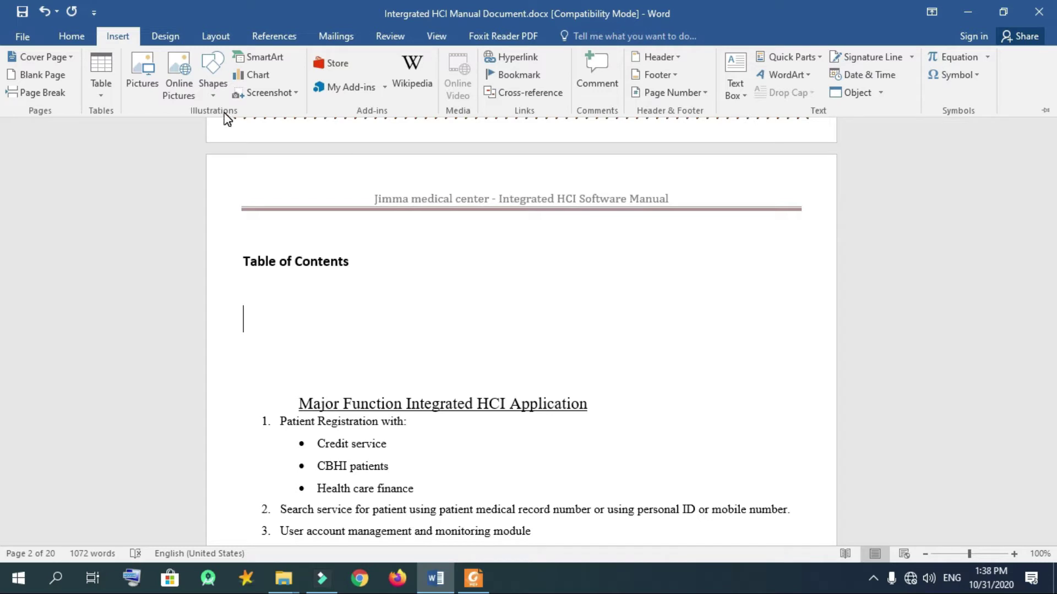
click(72, 36)
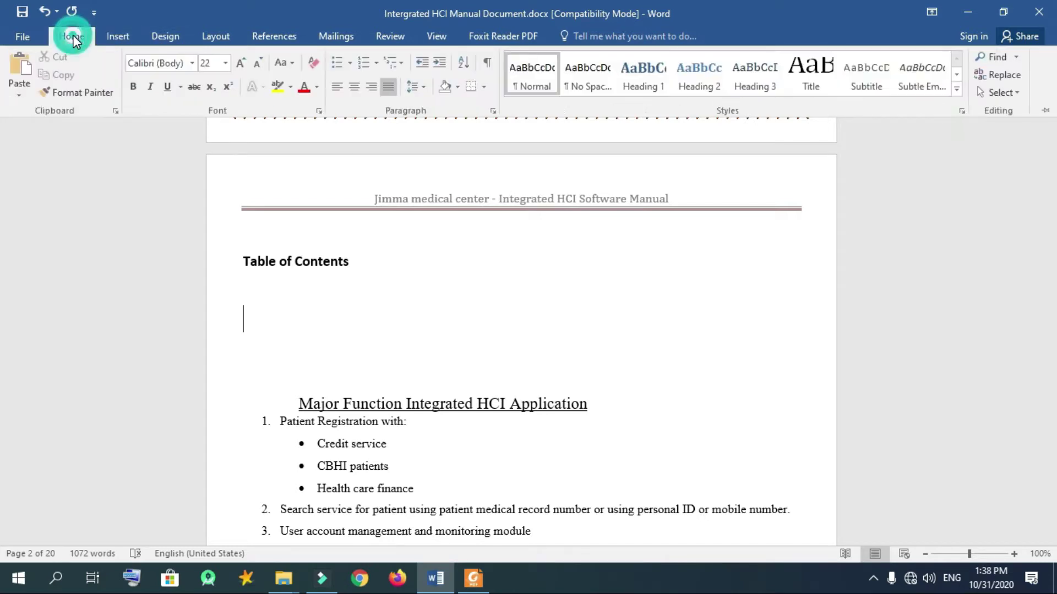
click(275, 308)
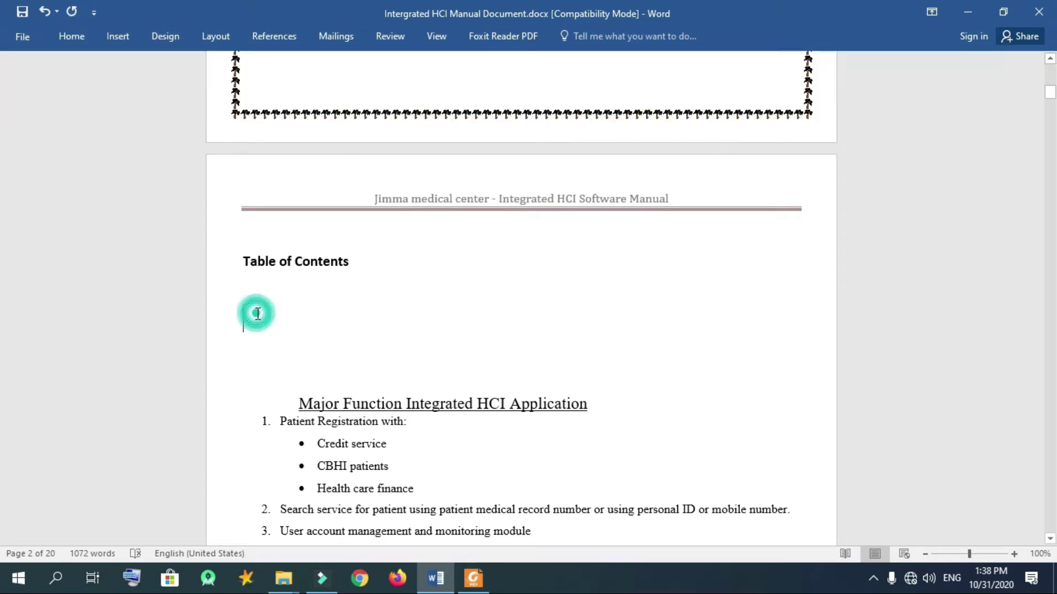
Step: Remove the extra blank lines between the Table of Contents heading and the Major Function Integrated HCI Application heading
drag(1050, 88, 1056, 115)
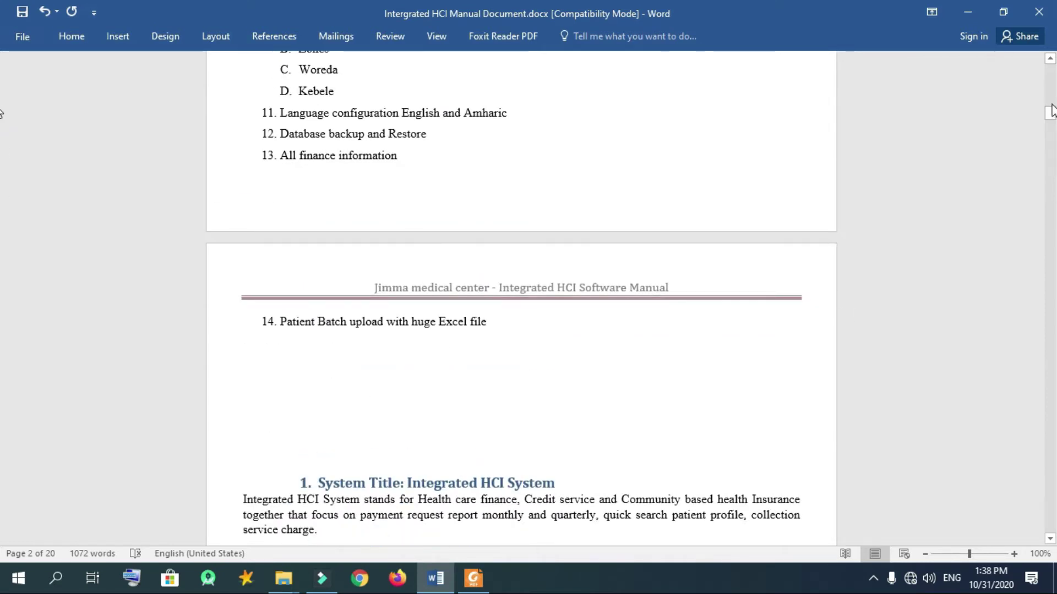
drag(1052, 117, 1052, 101)
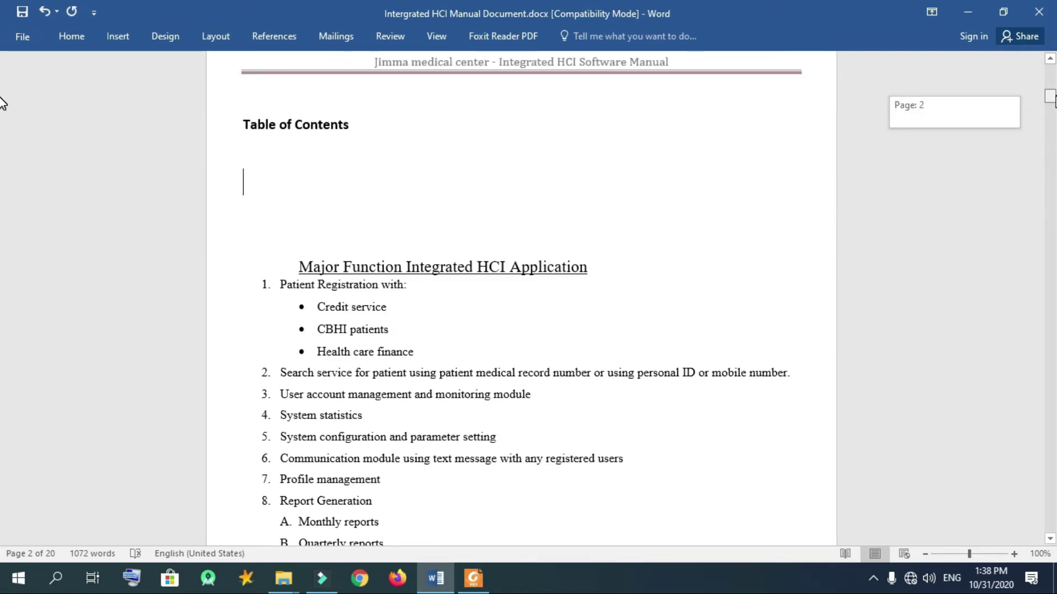
click(297, 235)
key(BackSpace)
key(BackSpace)
key(BackSpace)
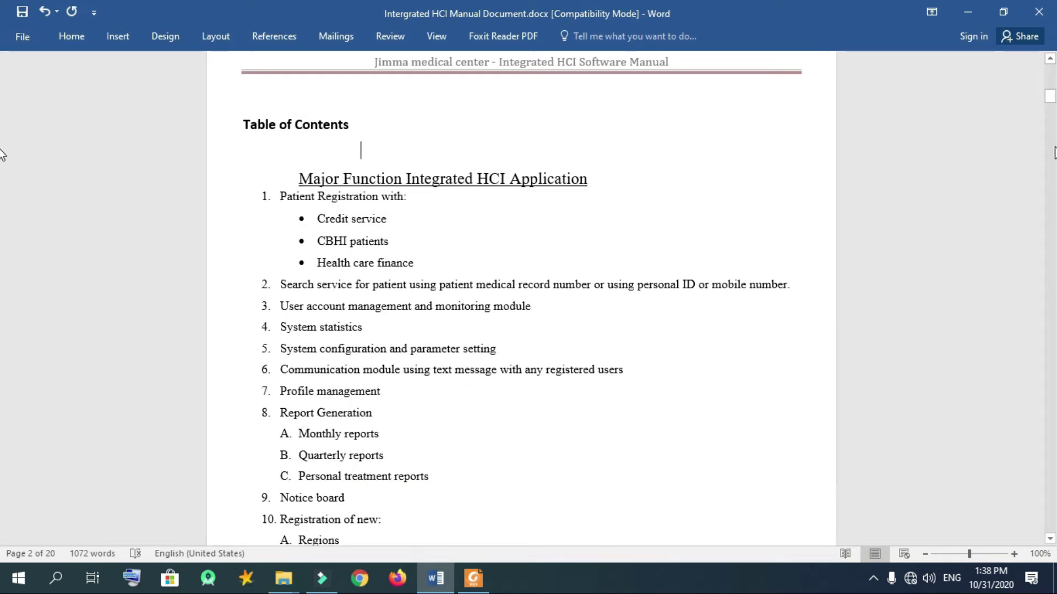
Step: Insert a bottom-of-page page number in the centered Plain Number 2 style, starting from the cover page
right_click(1052, 107)
click(1052, 100)
drag(1050, 97, 1052, 74)
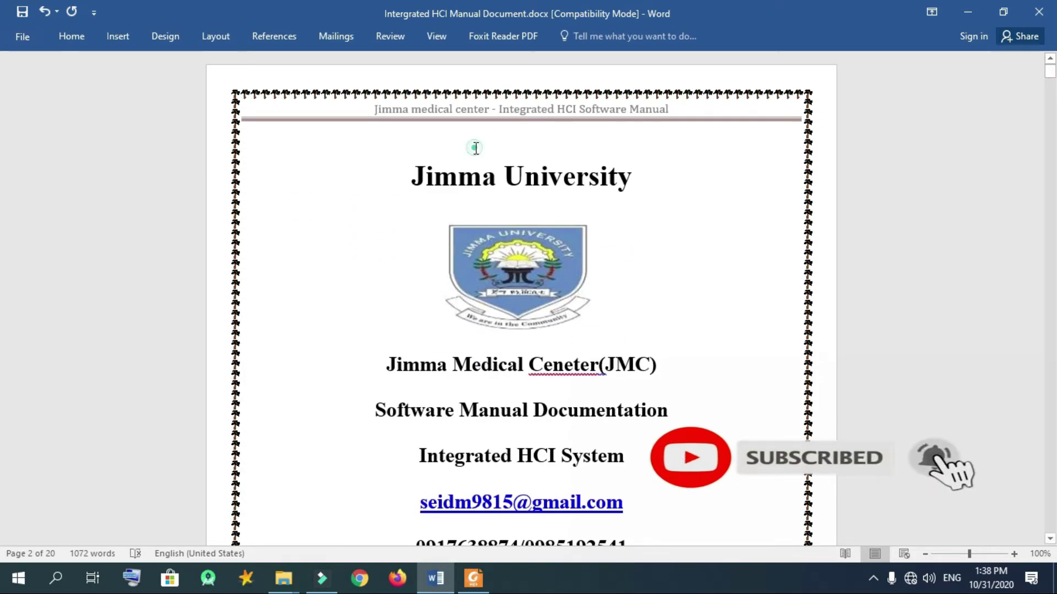
click(120, 36)
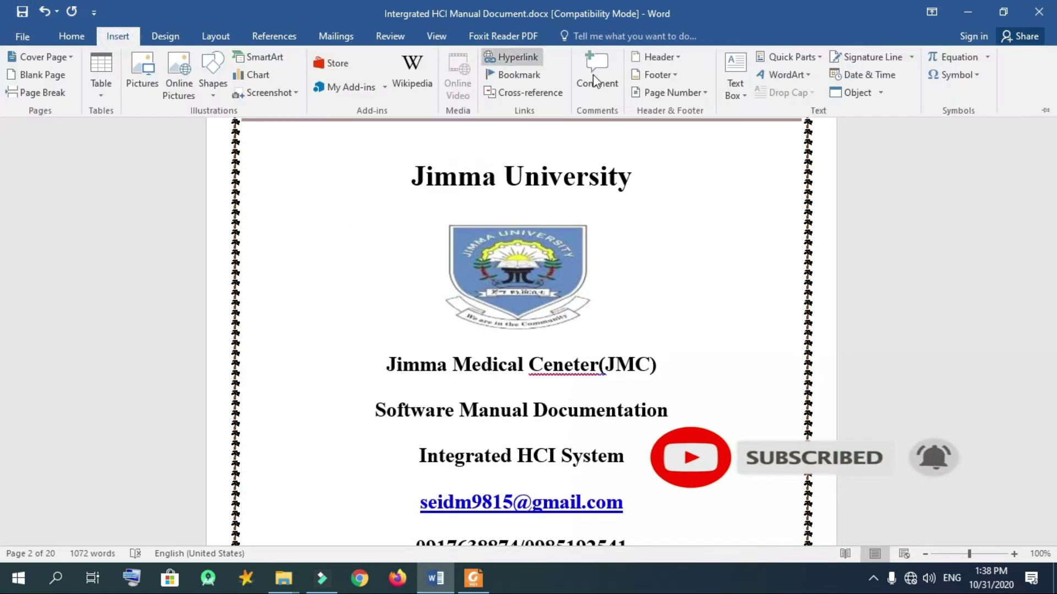
click(693, 89)
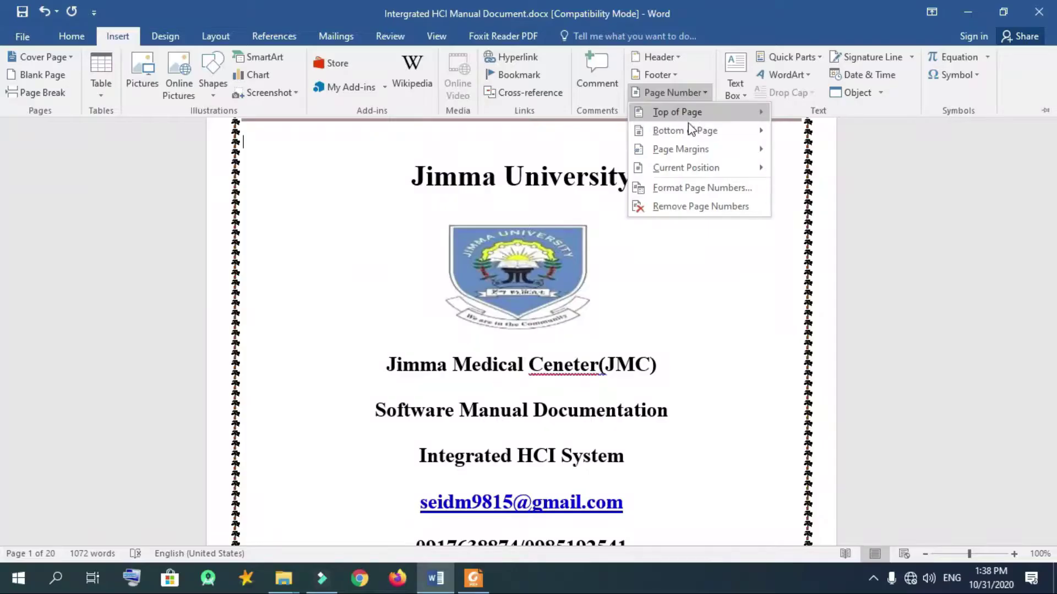
mouse_move(689, 132)
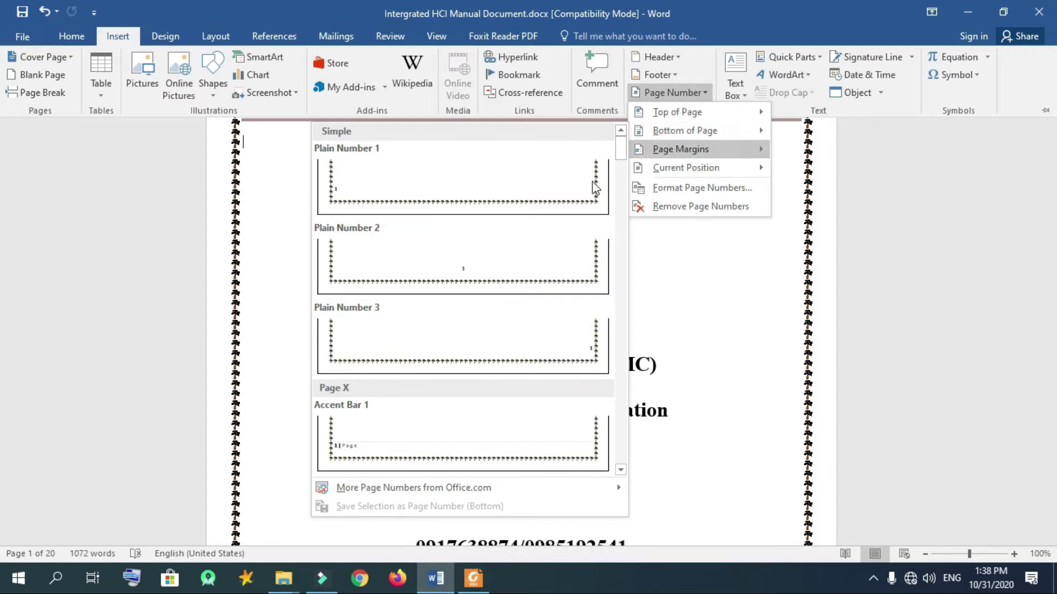
click(483, 265)
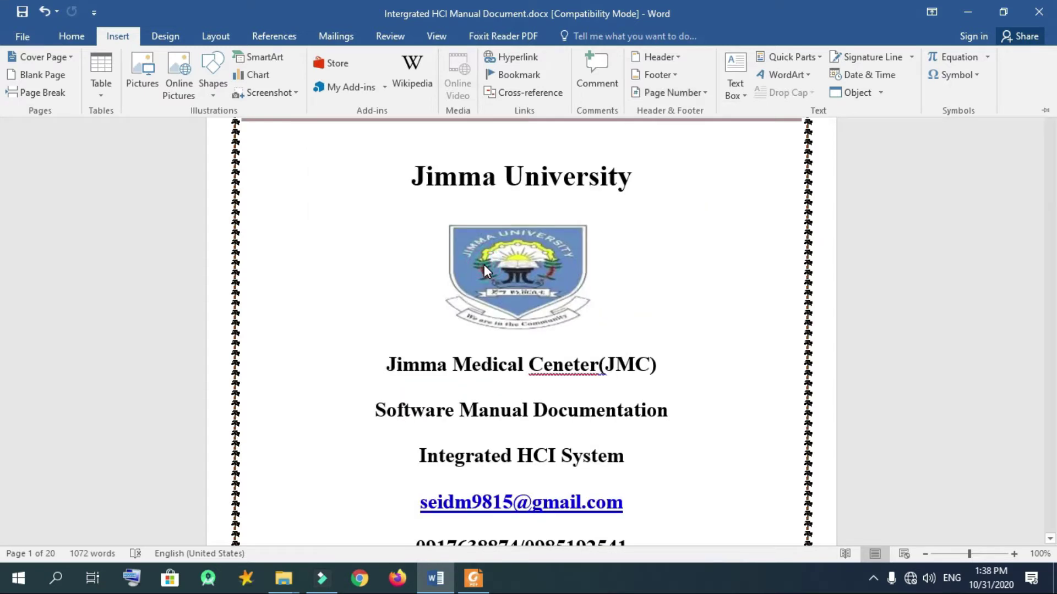
click(841, 348)
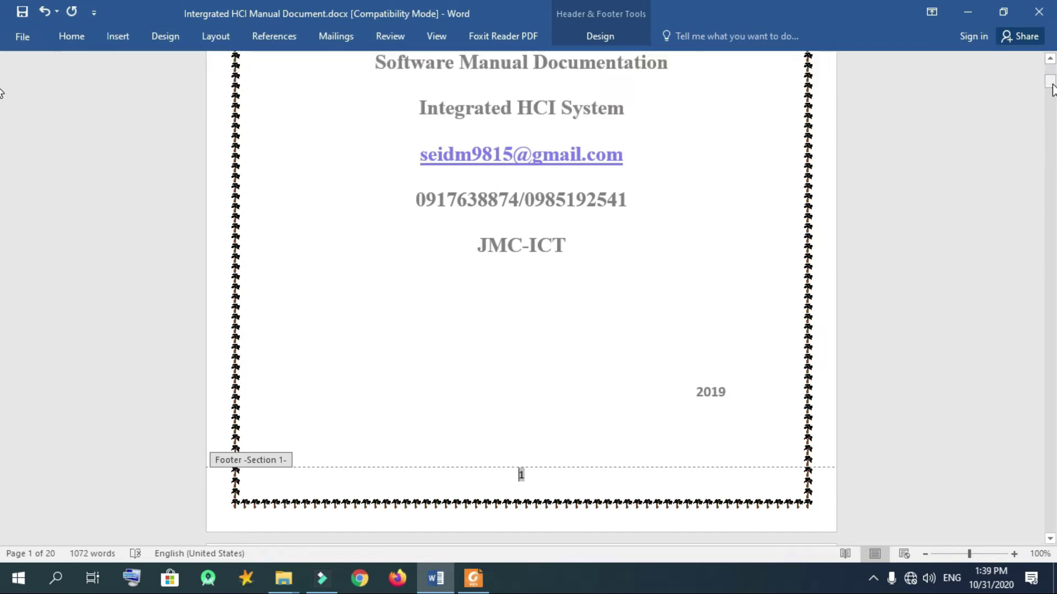
Step: Increase the font size of the page number in the footer of page 2 to 16
drag(1051, 88, 1052, 115)
double_click(531, 336)
double_click(531, 336)
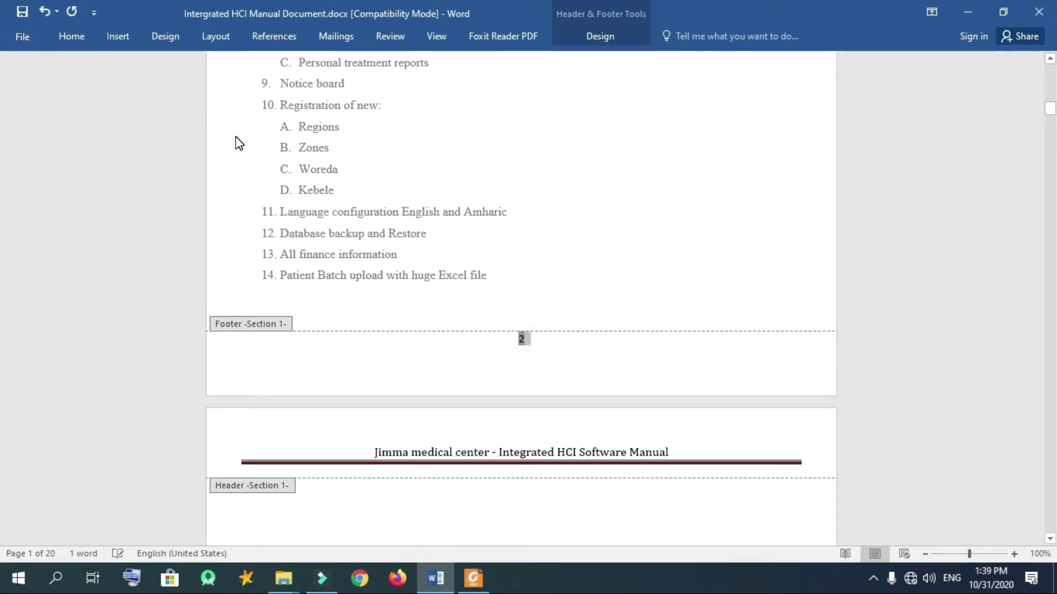
click(84, 37)
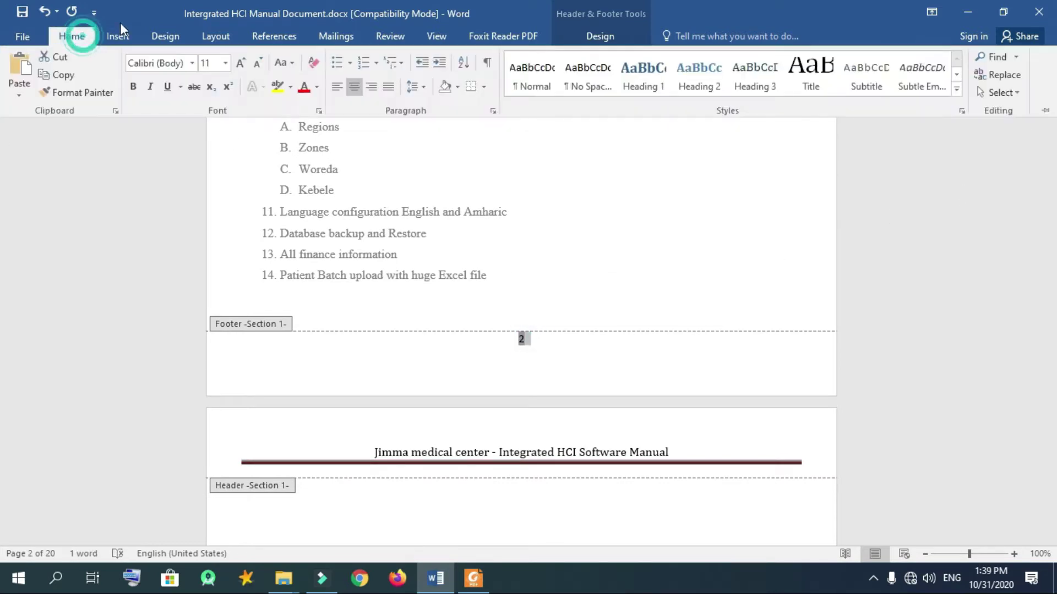
click(242, 63)
click(243, 64)
click(606, 255)
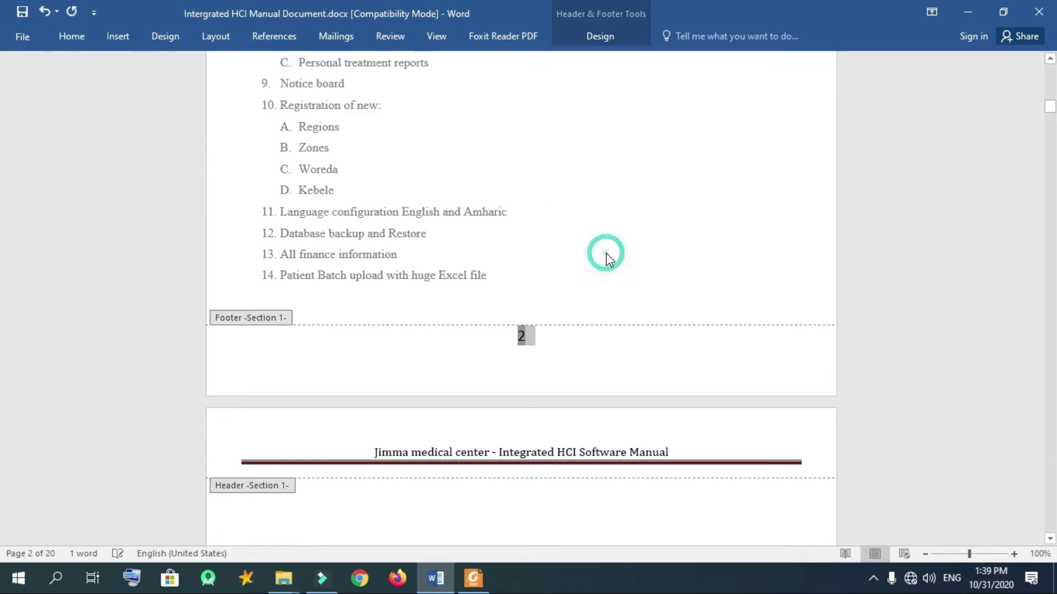
click(636, 246)
click(621, 373)
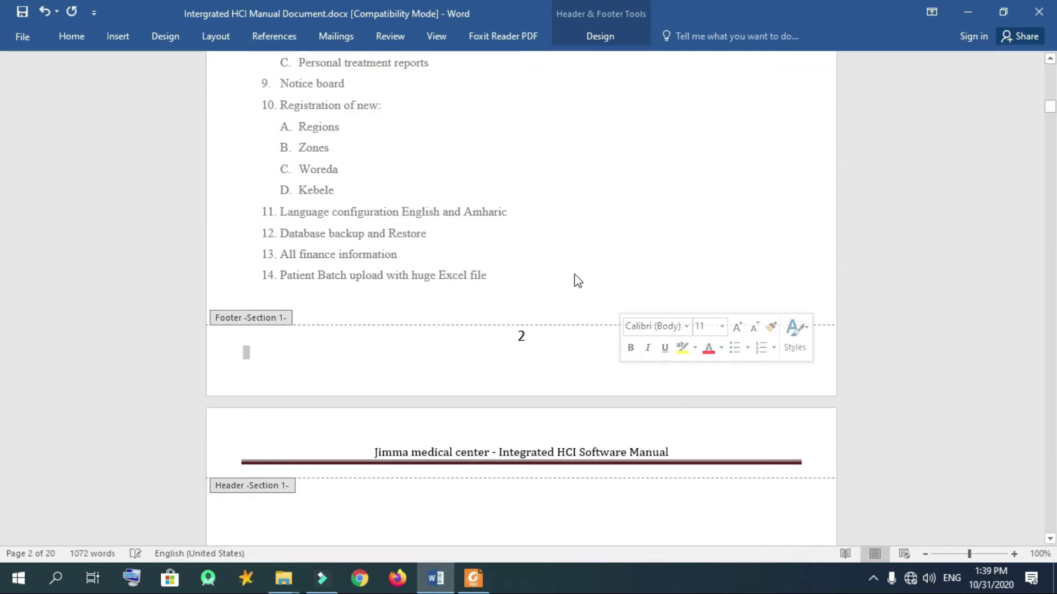
Step: Check the enlarged page number in the last page's footer, return to the cover page and leave footer editing
drag(1050, 109, 1, 352)
drag(1051, 350, 1051, 533)
click(530, 469)
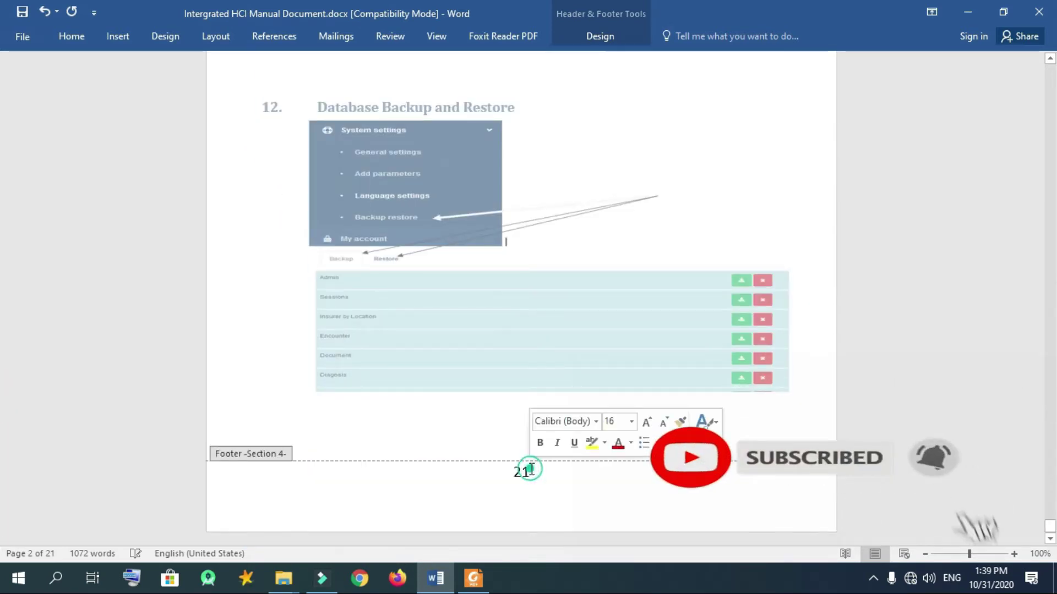
click(517, 469)
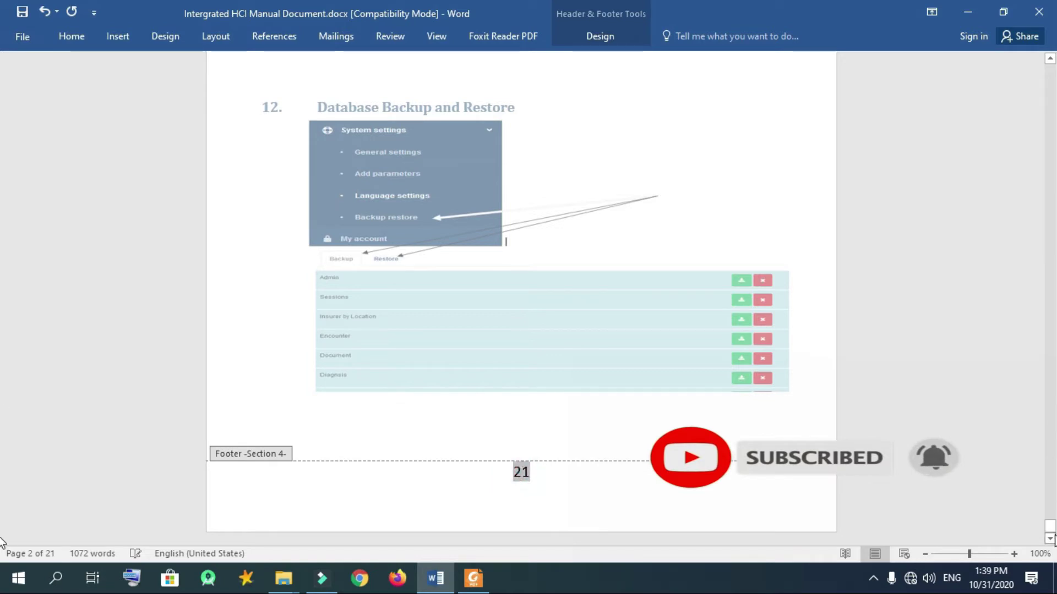
drag(1051, 531, 1049, 66)
double_click(633, 319)
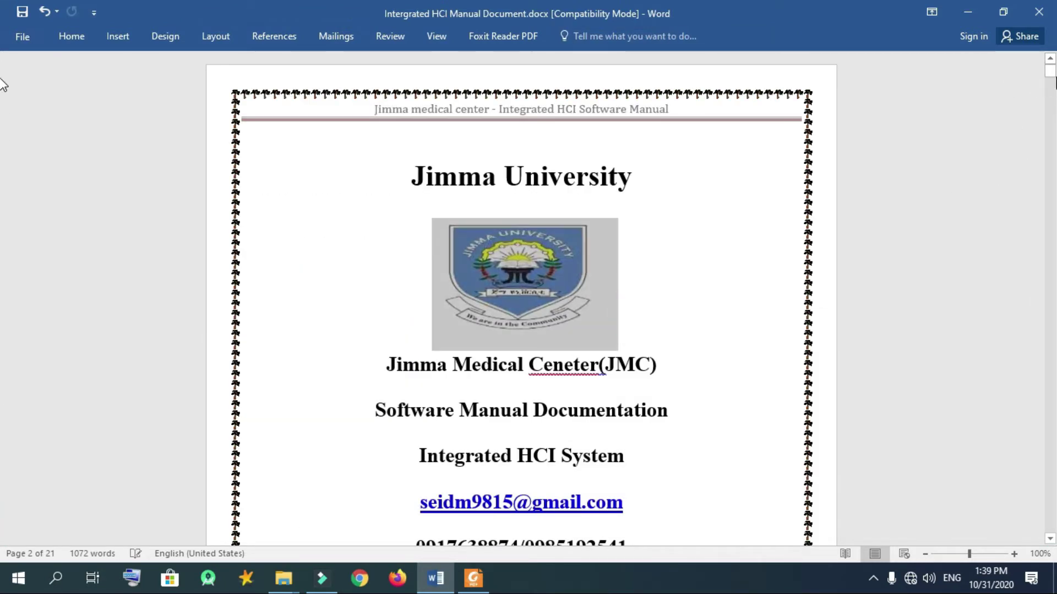
Step: Apply the Heading 1 style to the "System Title: Integrated HCI System" heading
mouse_move(1051, 77)
mouse_down()
mouse_move(1051, 106)
mouse_move(1051, 95)
mouse_up()
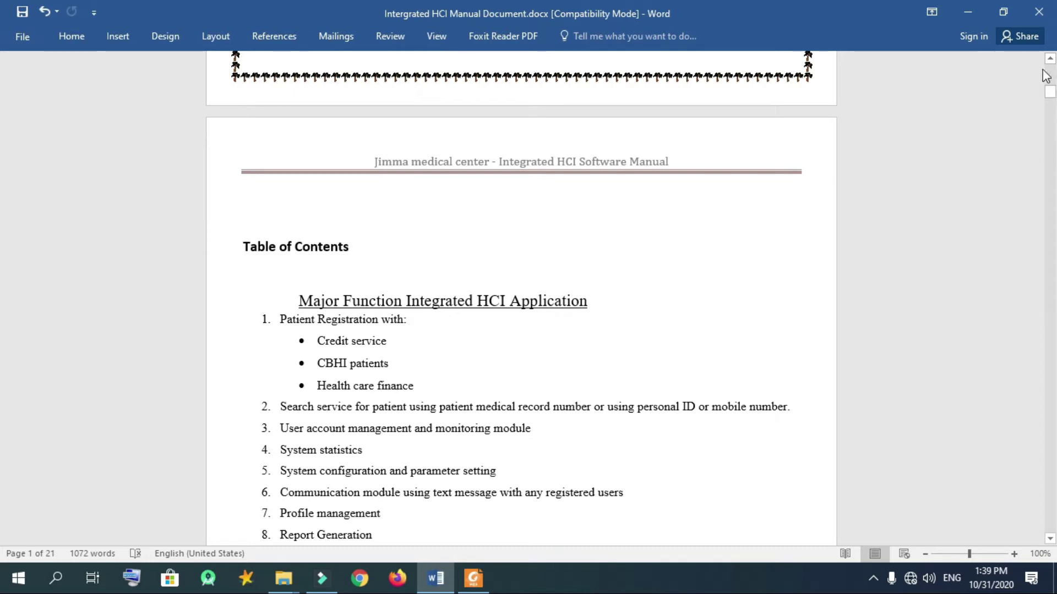
drag(1050, 91, 1051, 94)
click(299, 211)
drag(1051, 102, 1052, 126)
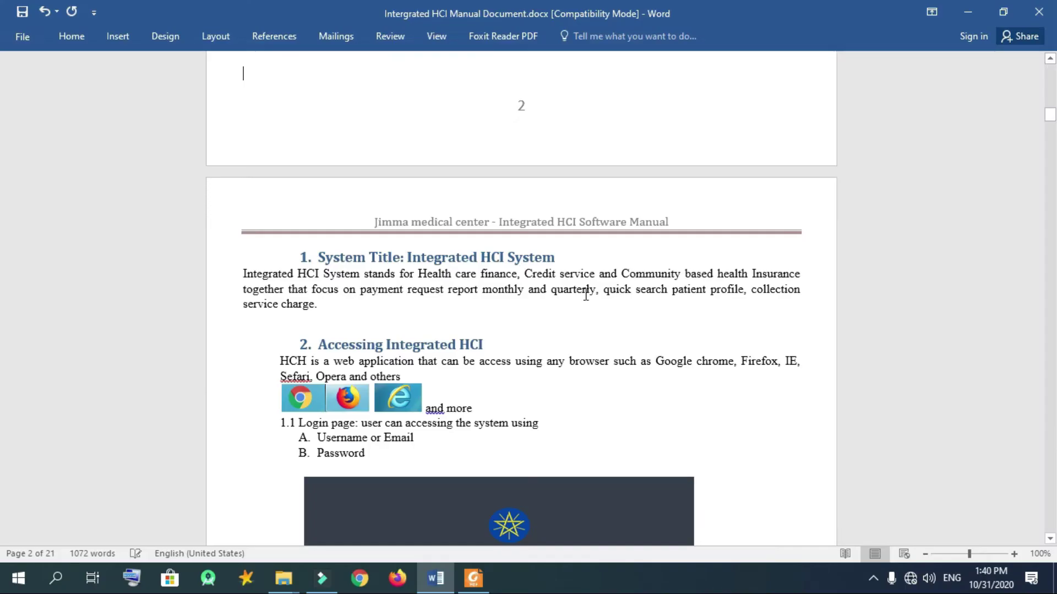
drag(571, 257, 300, 258)
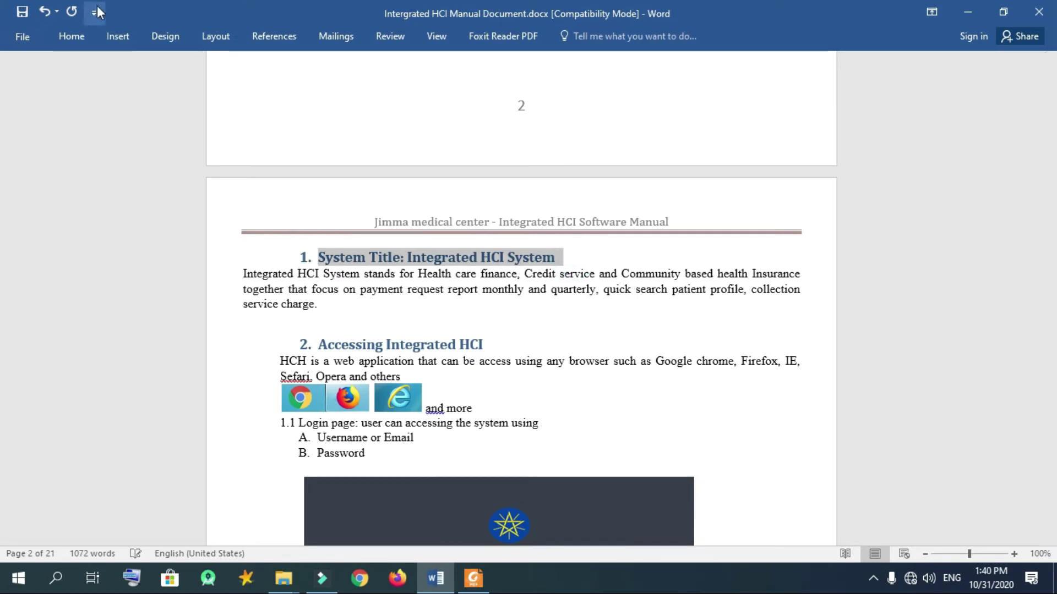
click(72, 38)
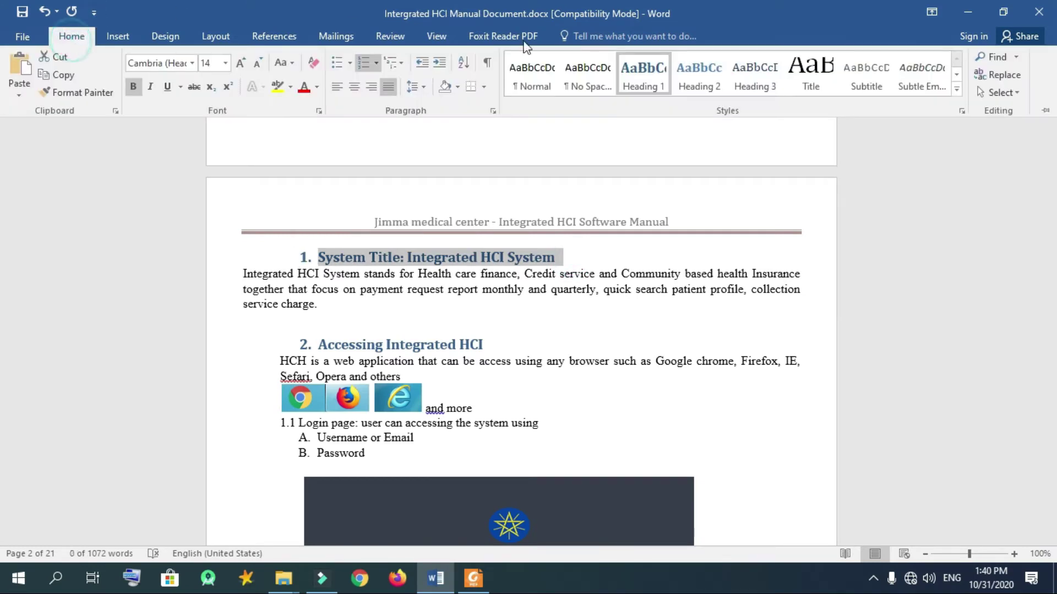
click(648, 73)
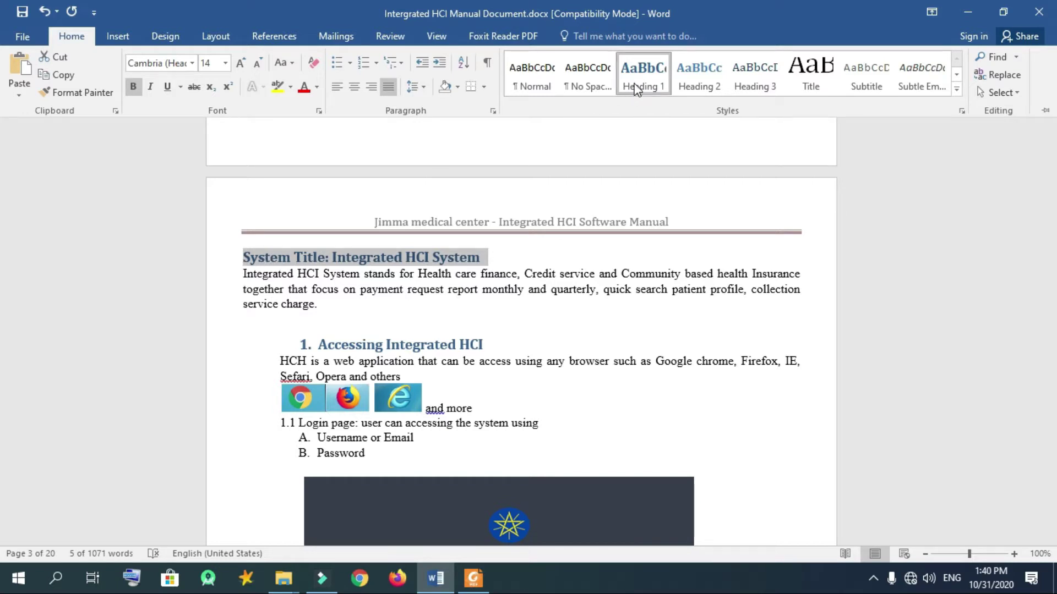
Step: Set the ribbon to always show tabs and commands, and apply the Heading 2 style to the "Accessing Integrated HCI" heading
click(494, 355)
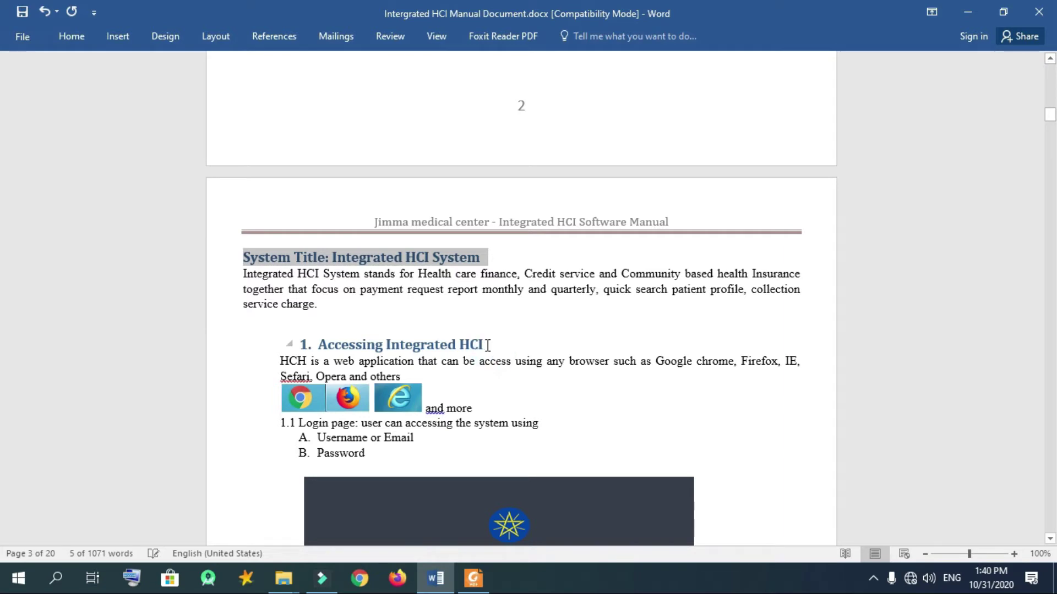
triple_click(485, 344)
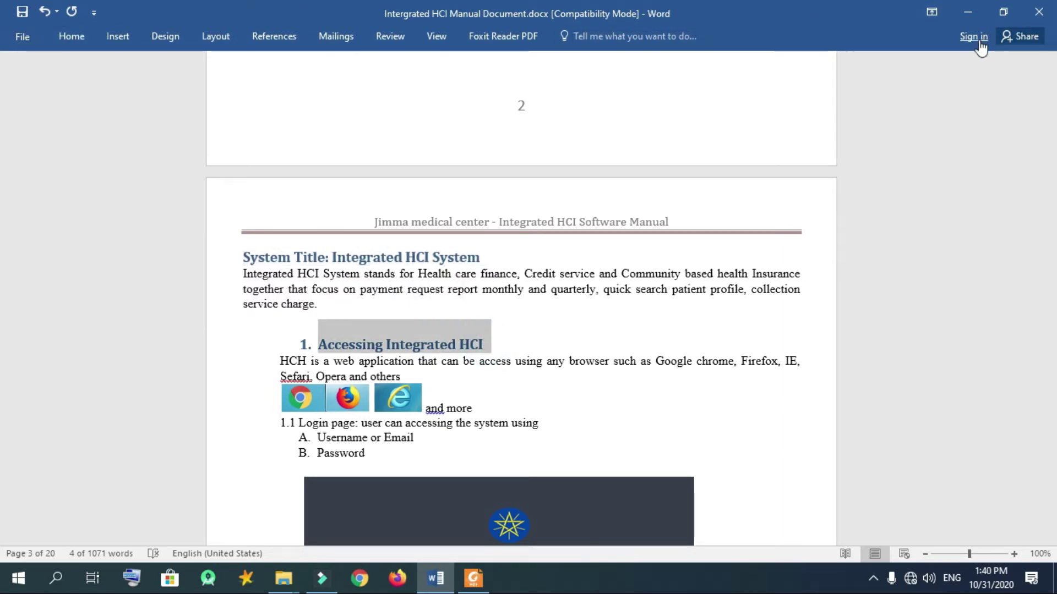
click(936, 17)
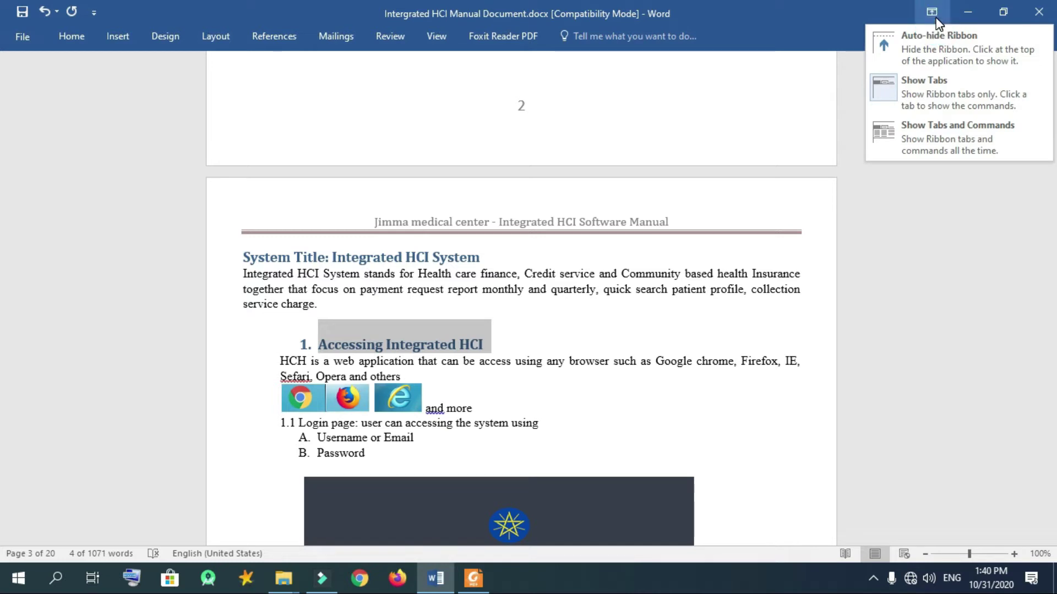
click(929, 114)
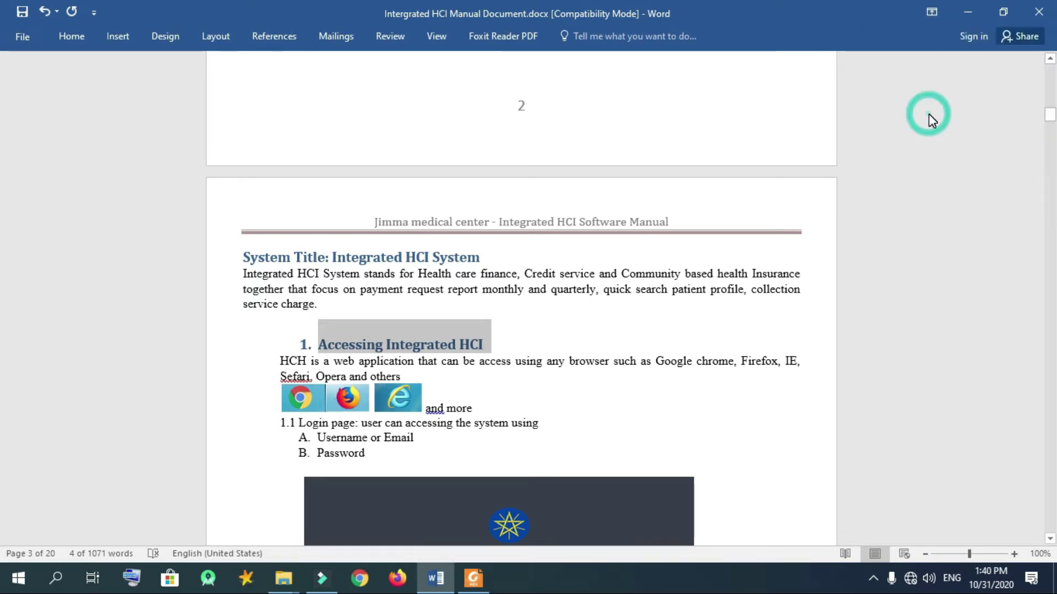
click(935, 12)
click(936, 143)
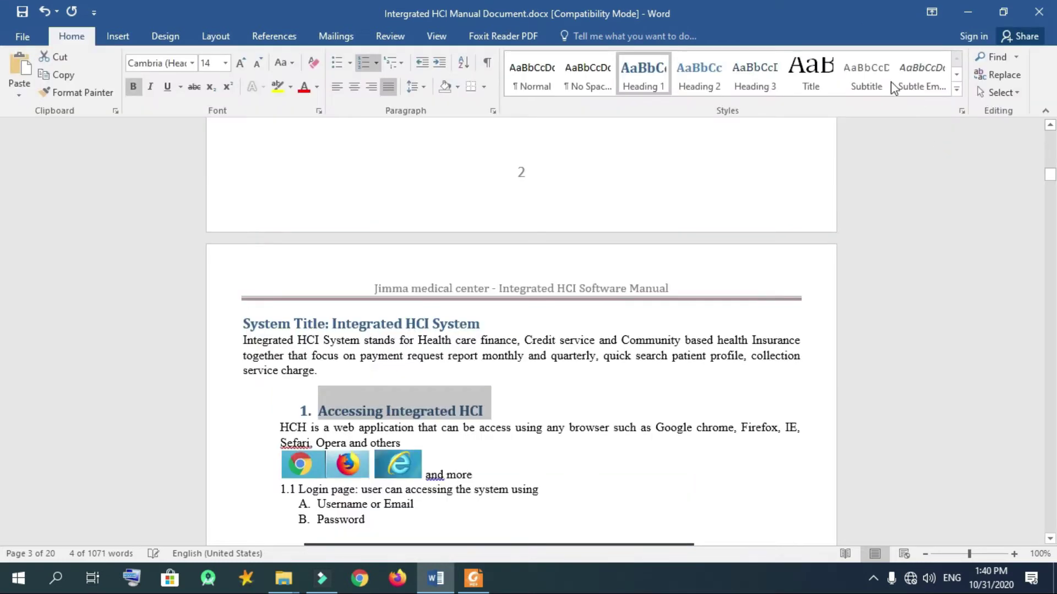
drag(1050, 168, 1051, 172)
click(705, 69)
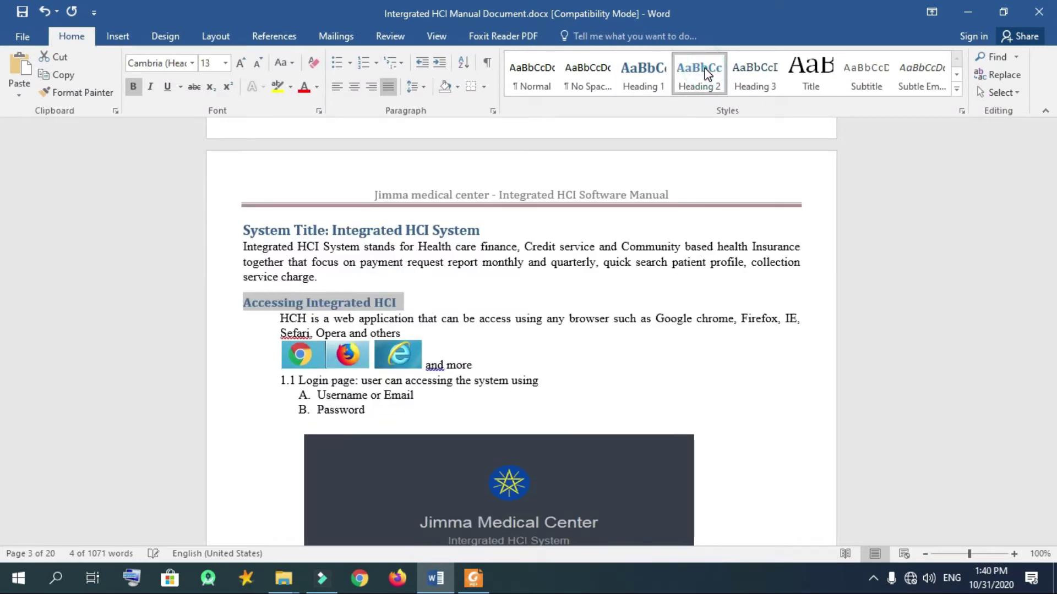
Step: Save the document and apply the Heading 1 style to the "System Home Page" heading
click(22, 13)
drag(1050, 179, 1052, 207)
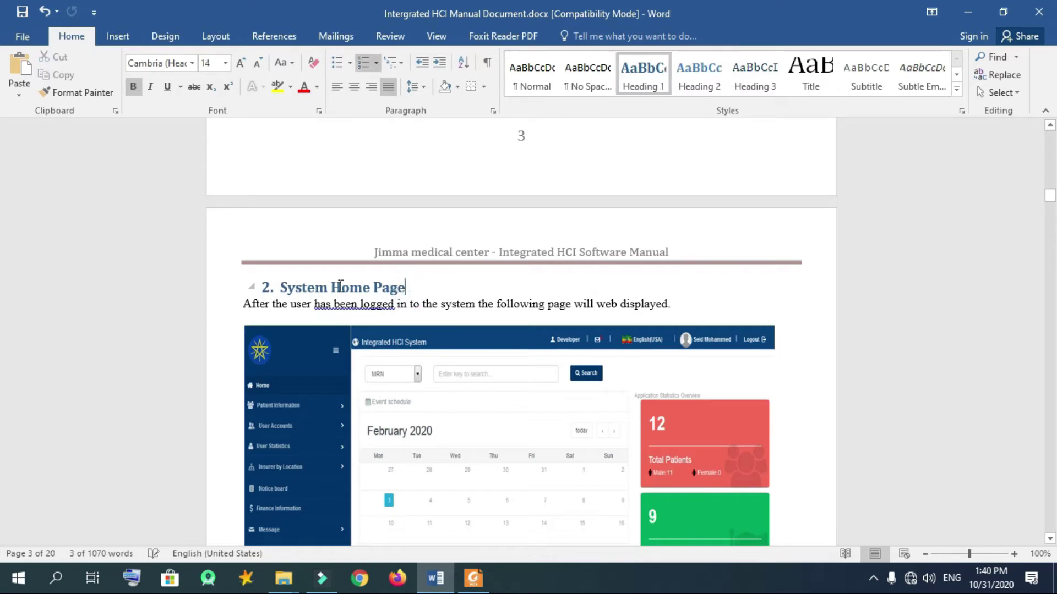
click(184, 283)
click(636, 78)
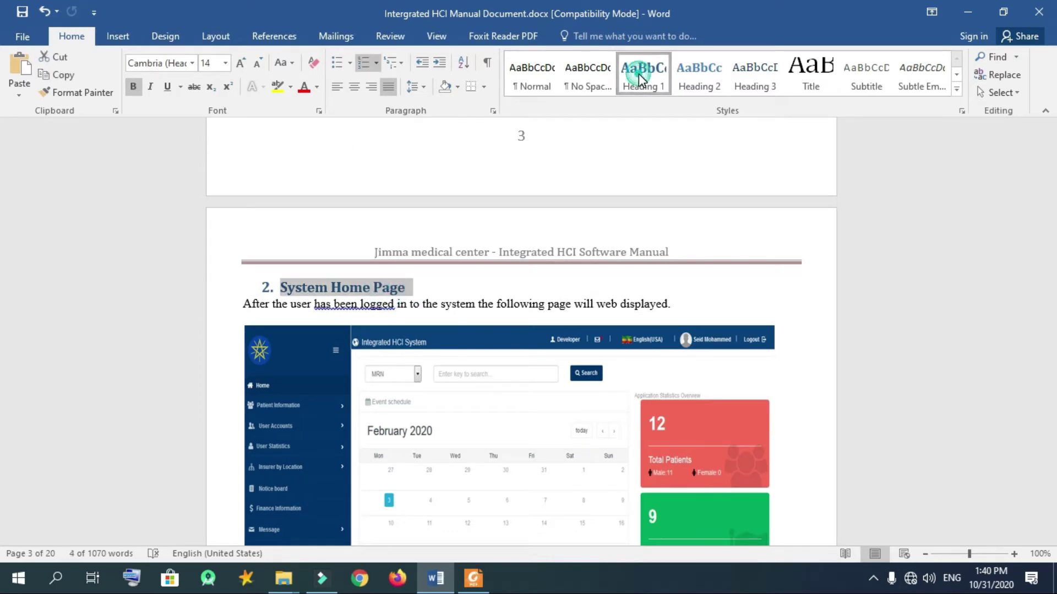
Step: Apply the Heading 1 style to the "New Patient Registration module" and "Batch upload and View all Patients" headings
drag(1051, 201, 2, 220)
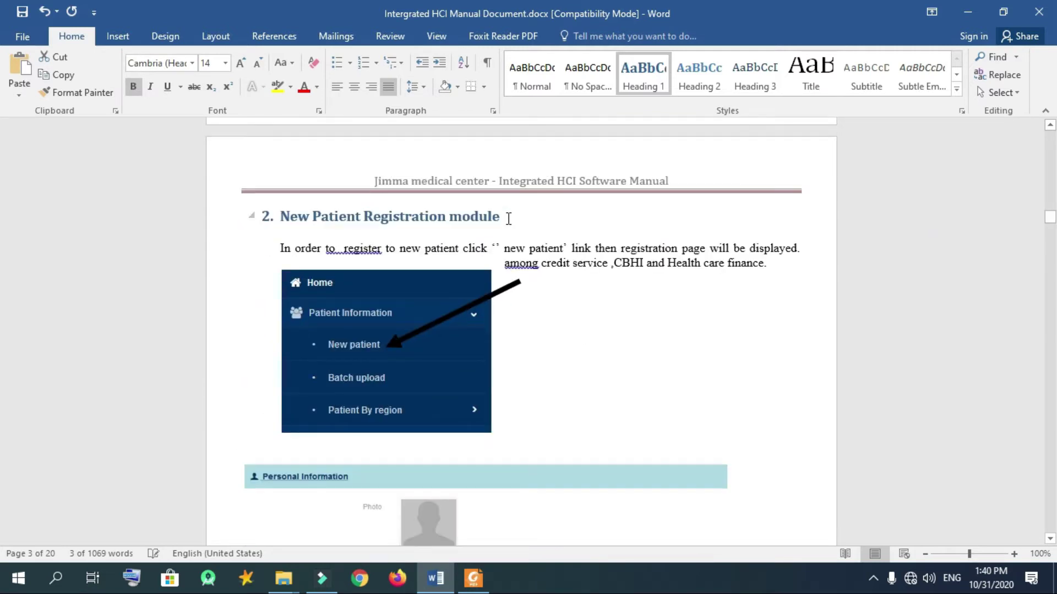
drag(509, 219, 225, 220)
click(642, 79)
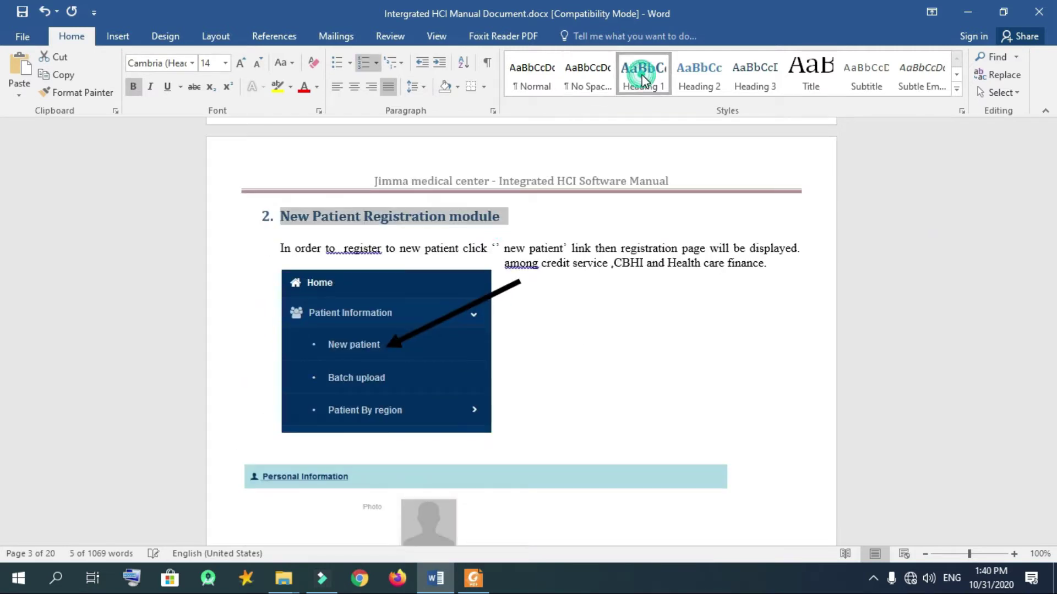
drag(1, 223, 3, 258)
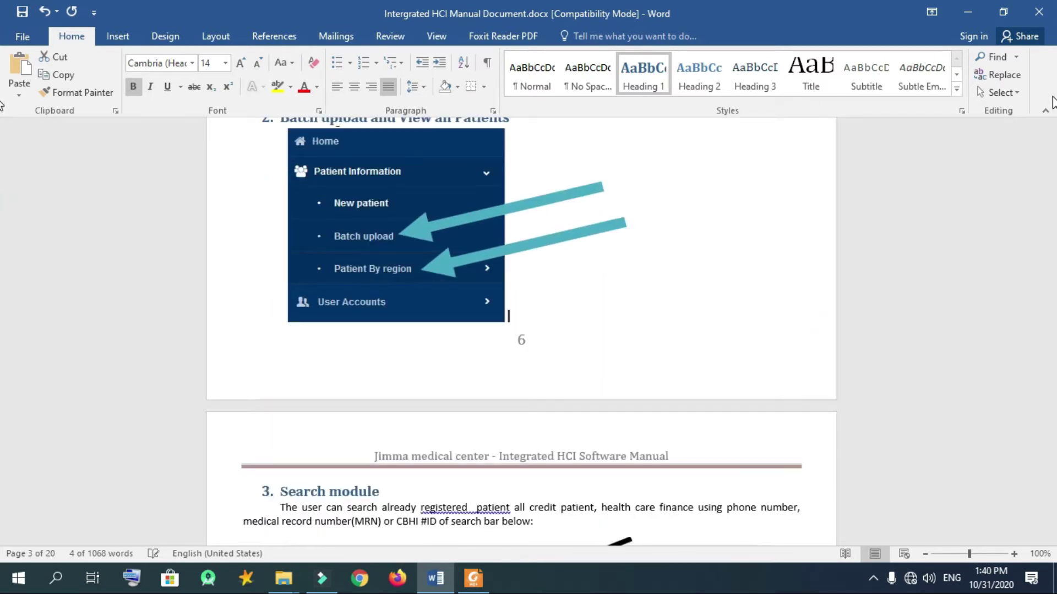
scroll(470, 190, up, 3)
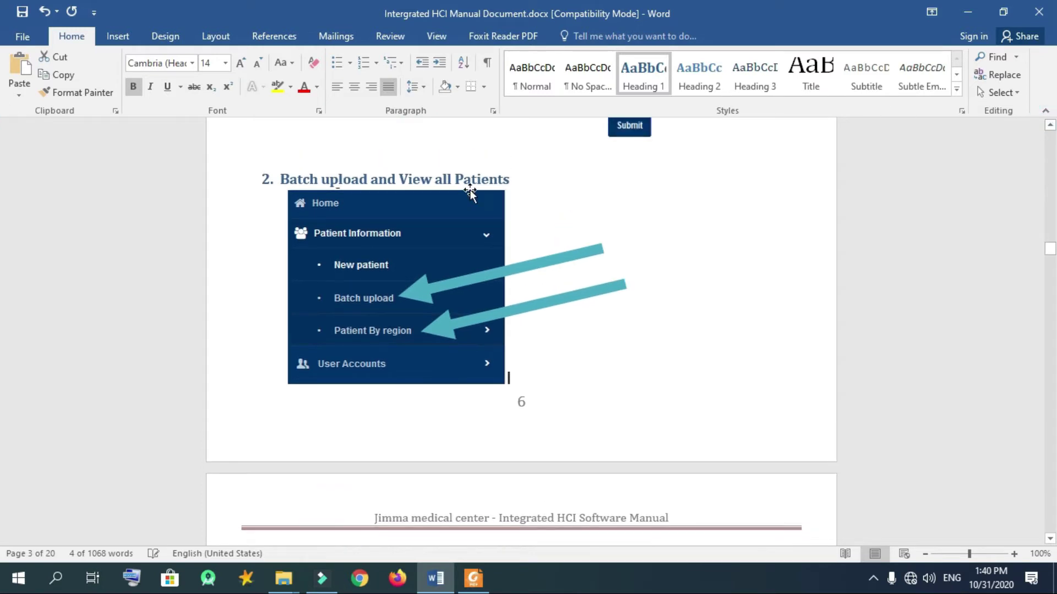
drag(518, 175, 252, 172)
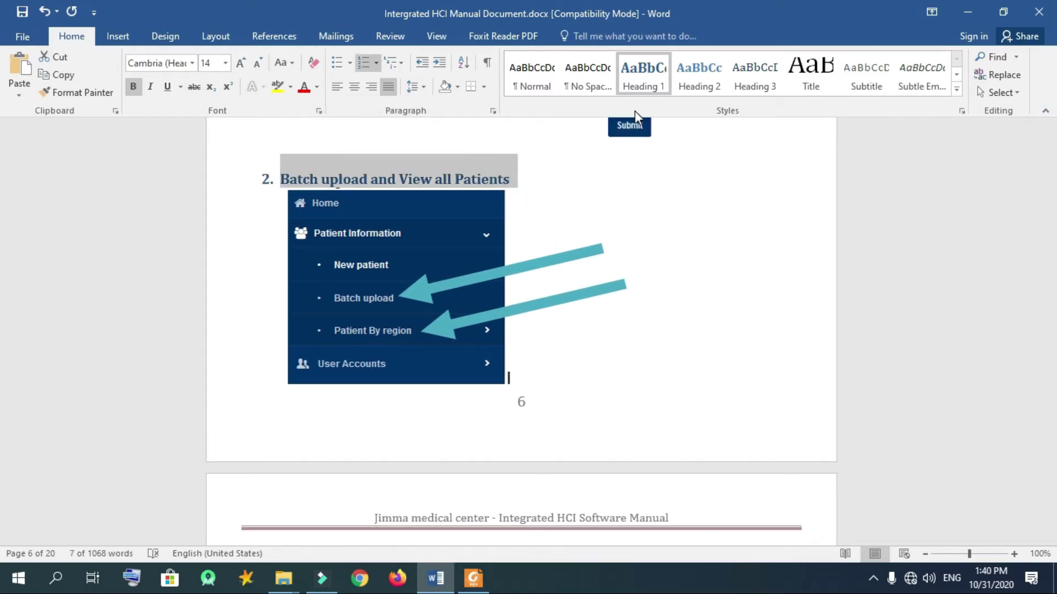
click(641, 83)
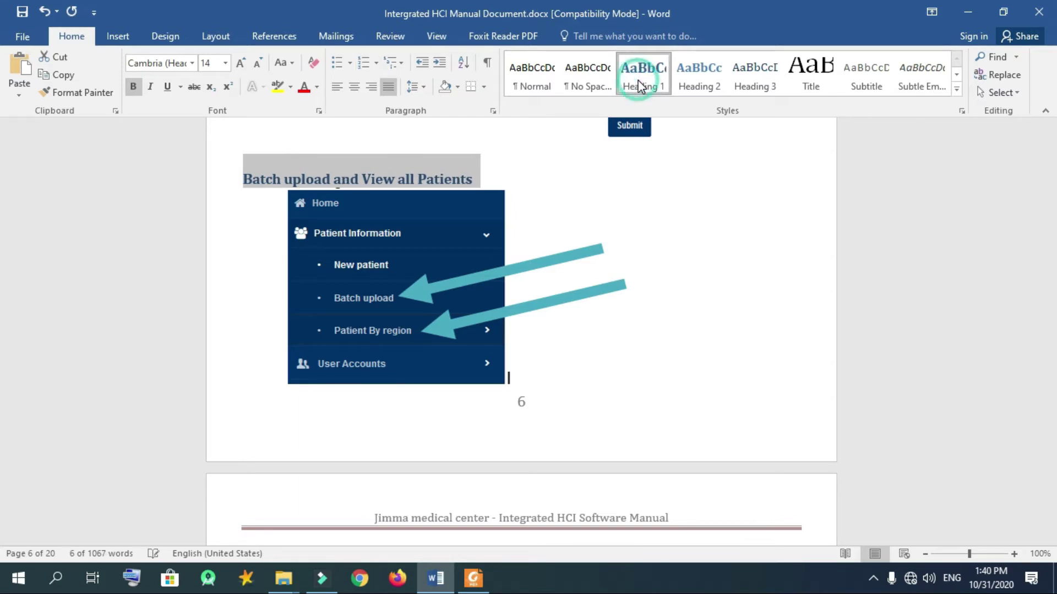
Step: Apply the Heading 1 style to the "Search module" heading
drag(1052, 253, 1052, 261)
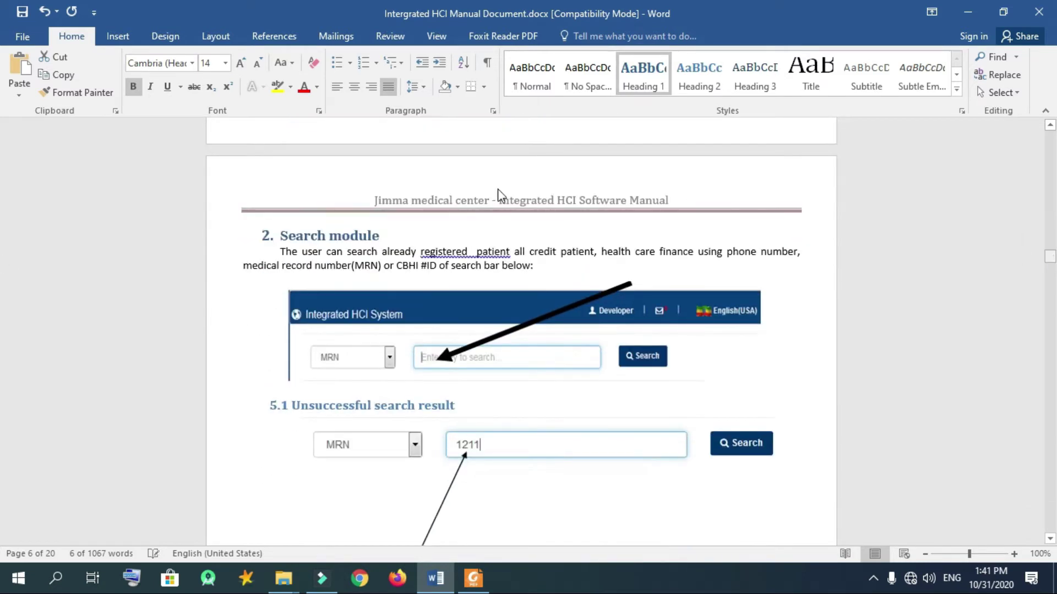
drag(387, 233, 279, 235)
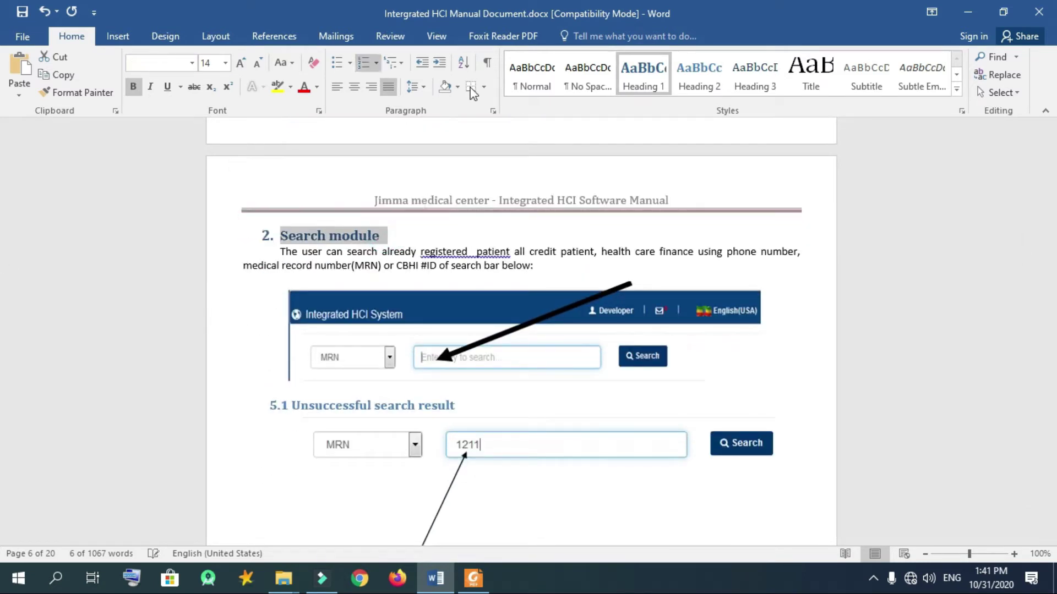
click(645, 74)
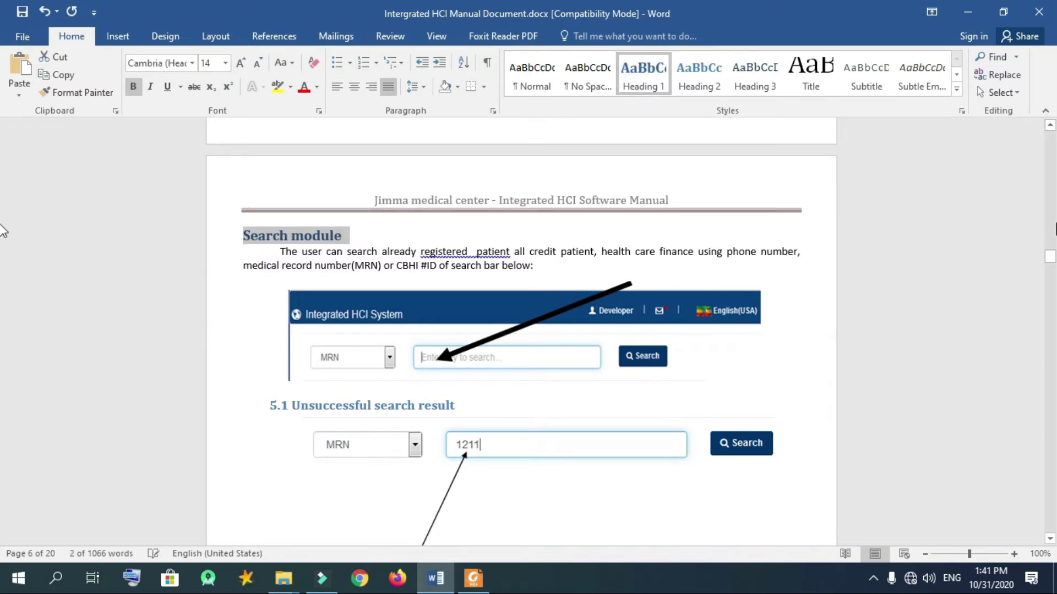
Step: Apply the Heading 2 style to the "5.2 Successful search Result" subheading
drag(1050, 258, 1049, 268)
drag(471, 302, 236, 297)
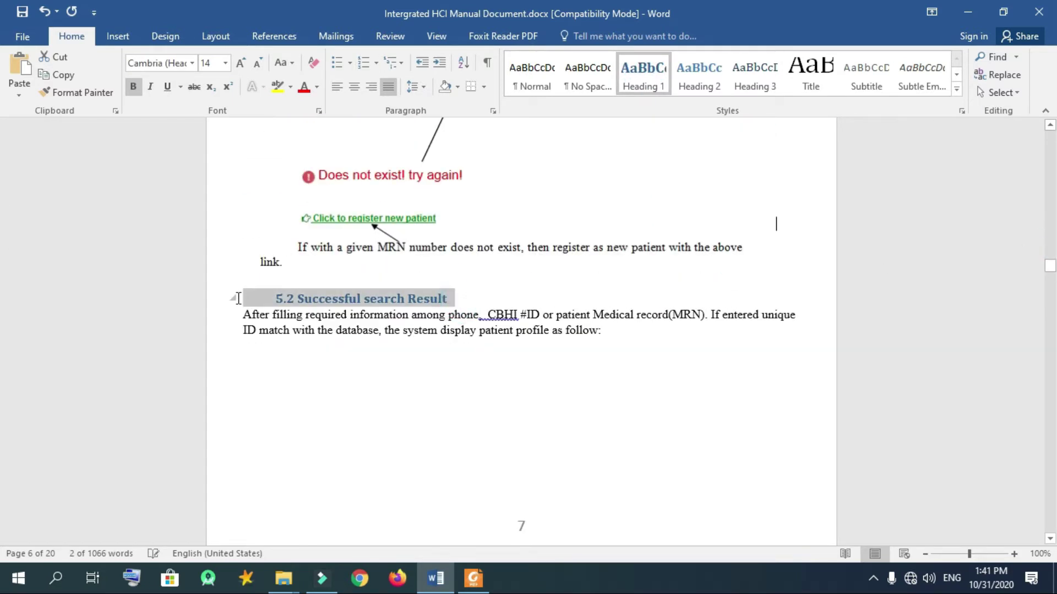
click(694, 92)
click(692, 92)
click(694, 79)
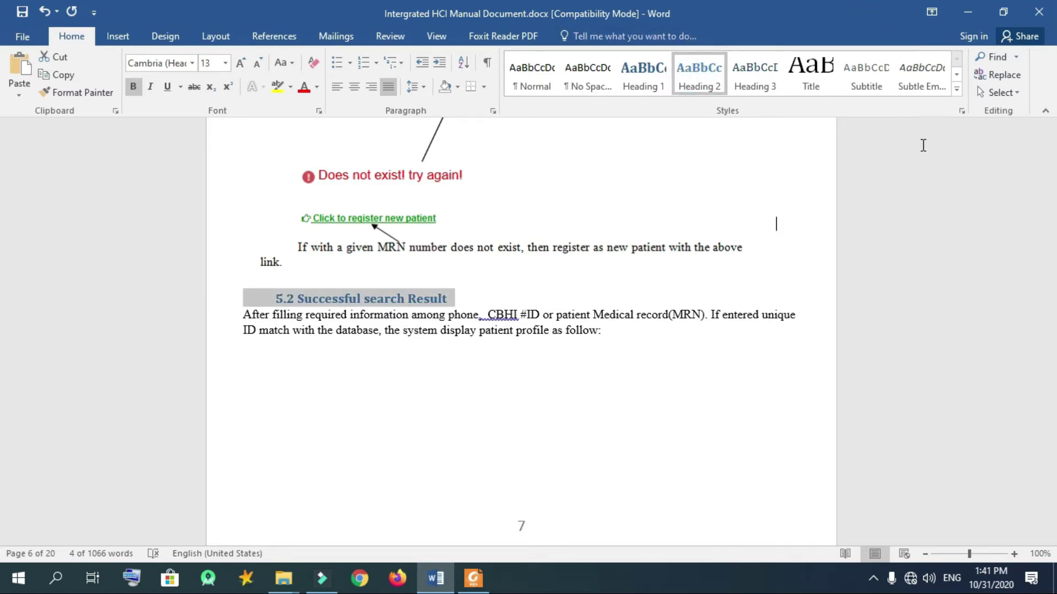
click(704, 76)
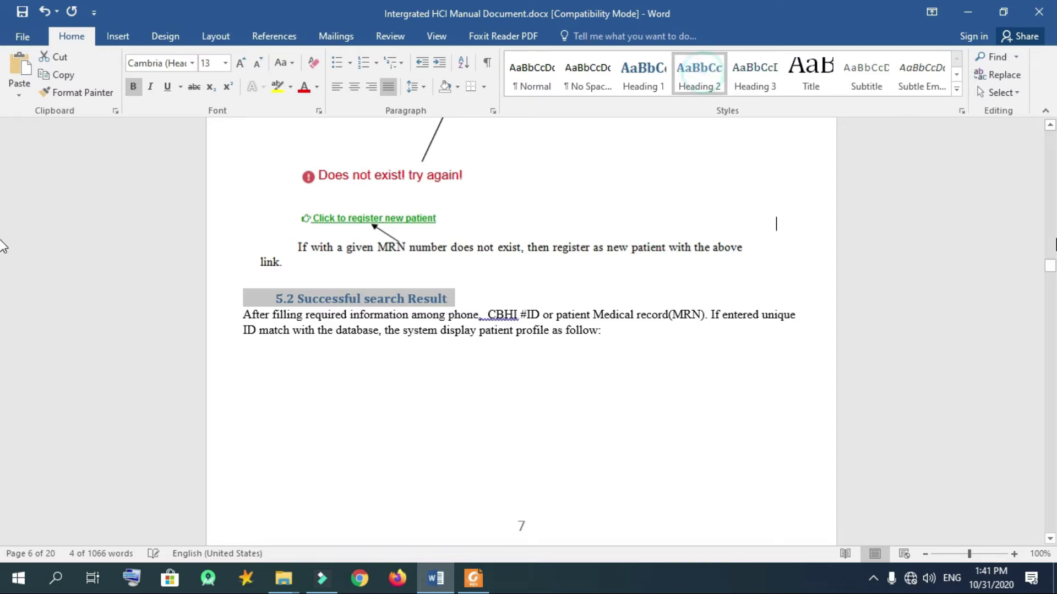
Step: Remove the extra space before "Creating user account" in the list under the "User account Management" heading
drag(1052, 269, 1053, 286)
drag(3, 290, 2, 299)
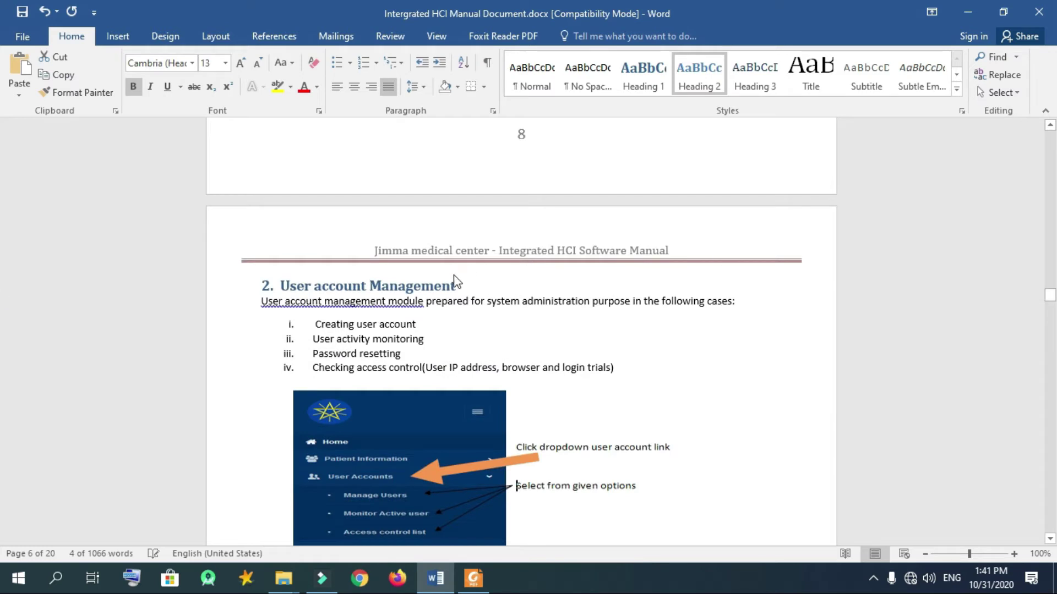
drag(464, 282, 176, 275)
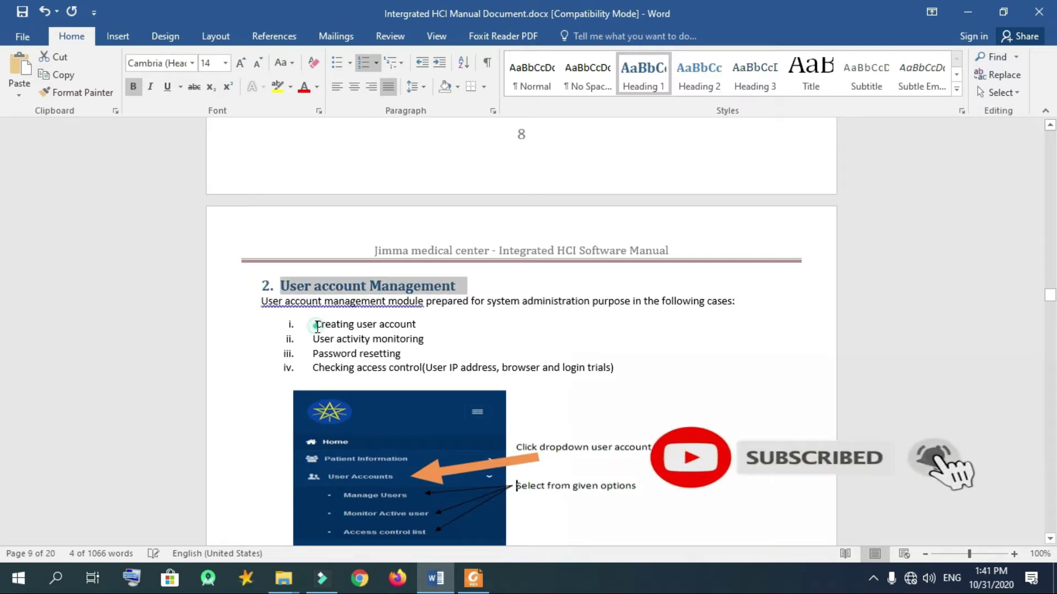
click(313, 325)
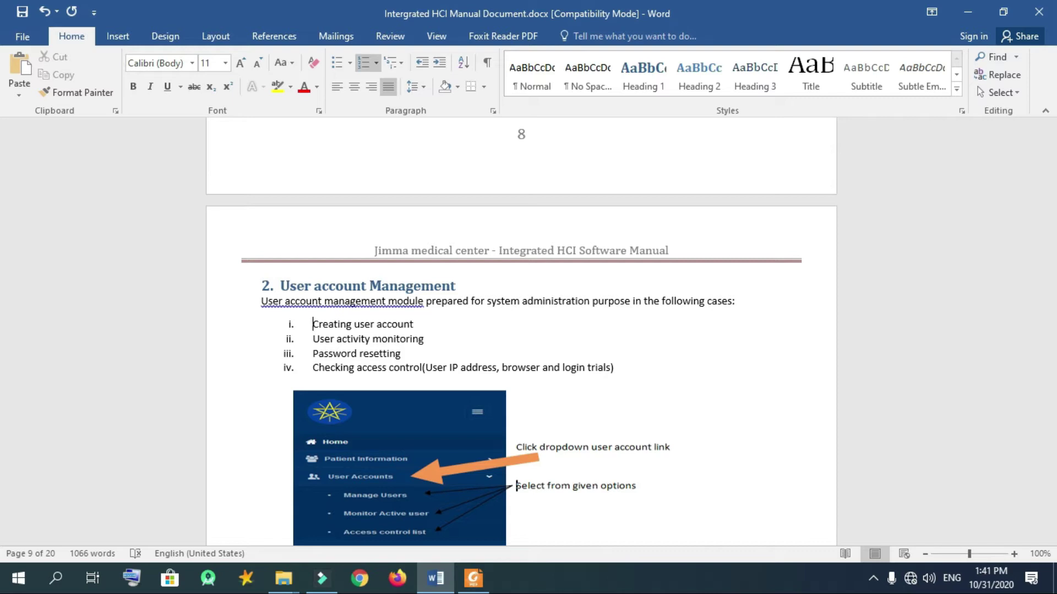
drag(467, 286, 281, 286)
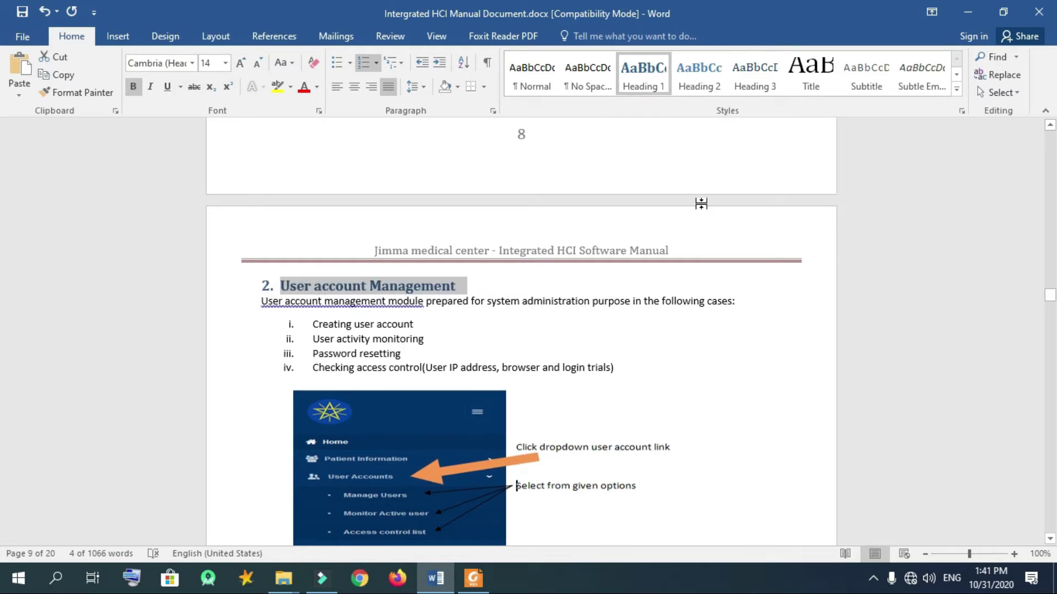
click(711, 326)
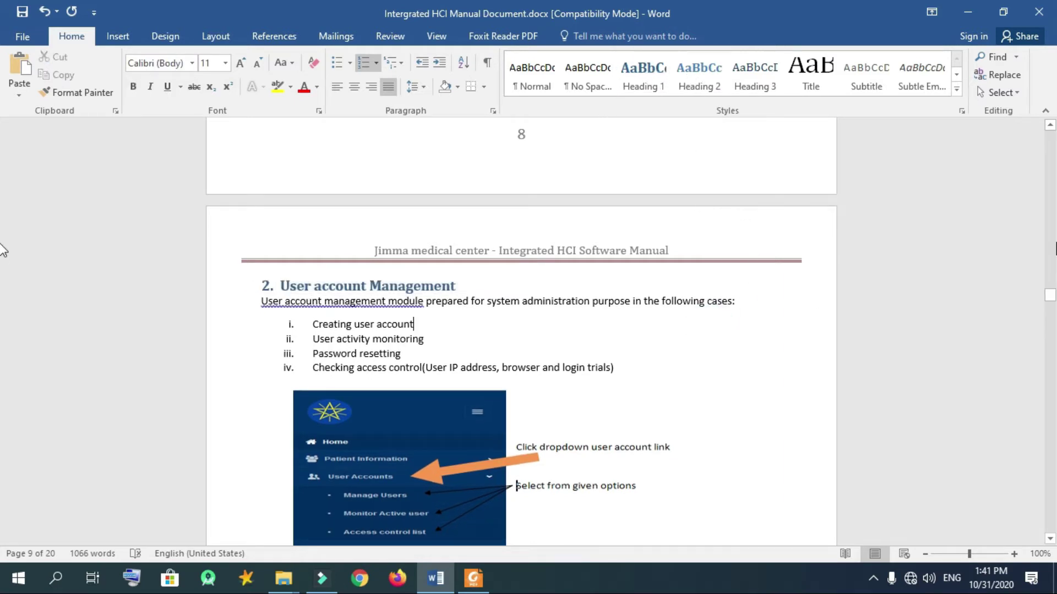
Step: Apply the Heading 1 style to the "System Statistics" and "Communication Module" headings
drag(1053, 305, 1053, 348)
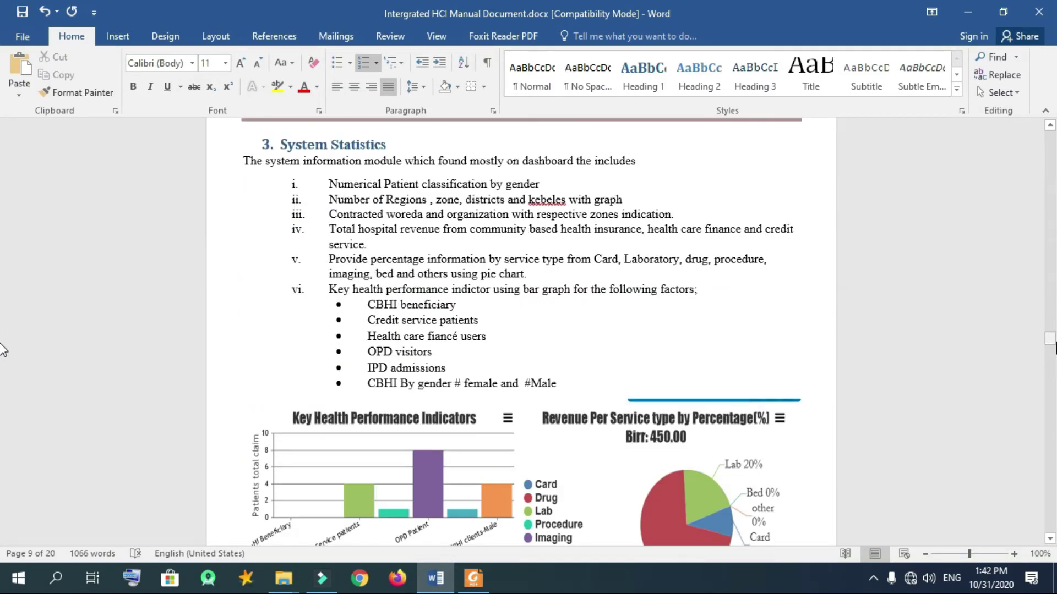
triple_click(391, 146)
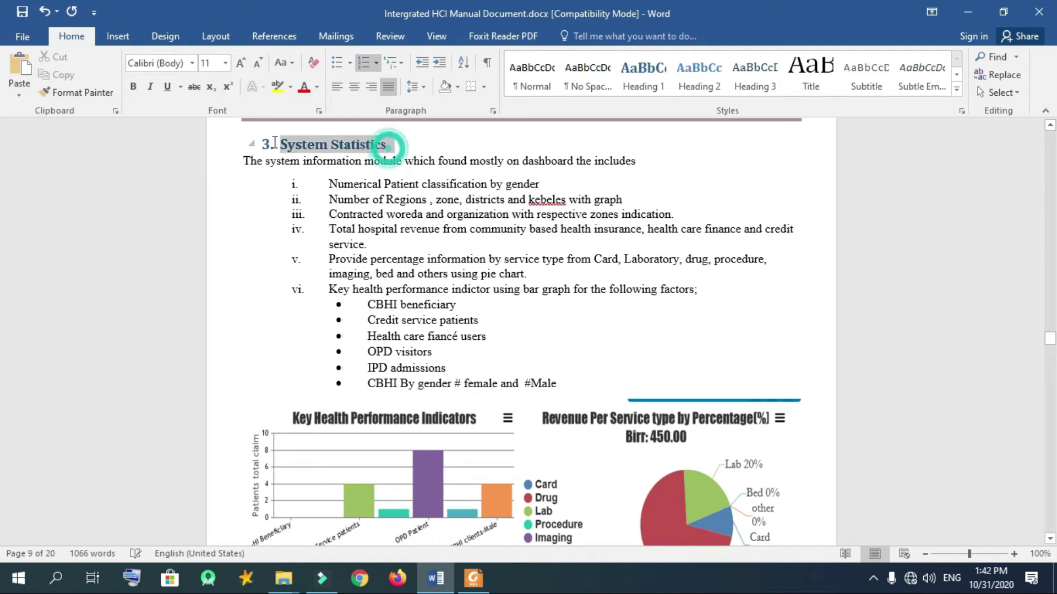
click(695, 83)
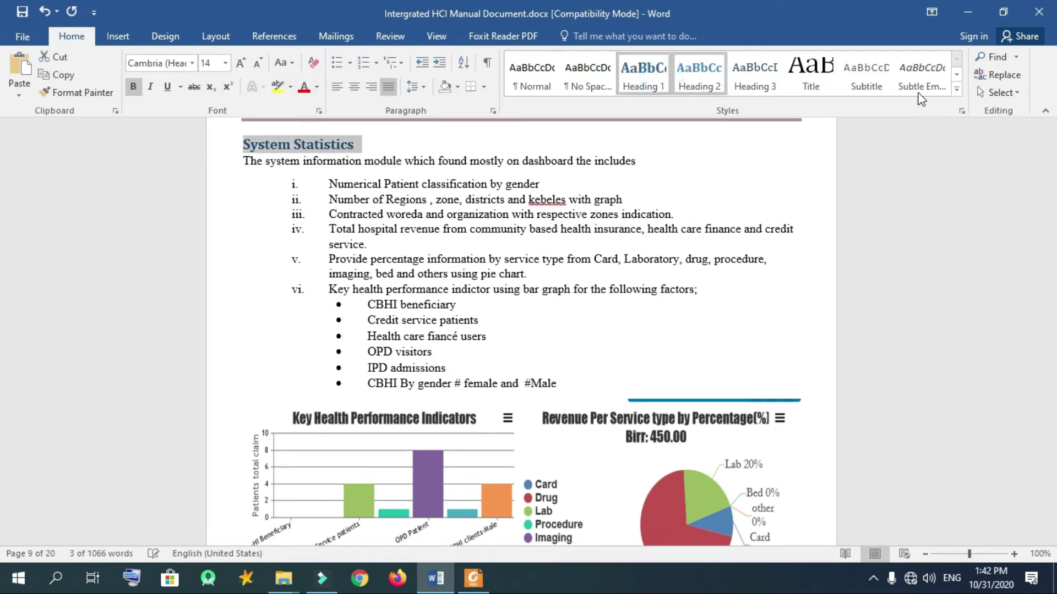
drag(1044, 341, 1051, 358)
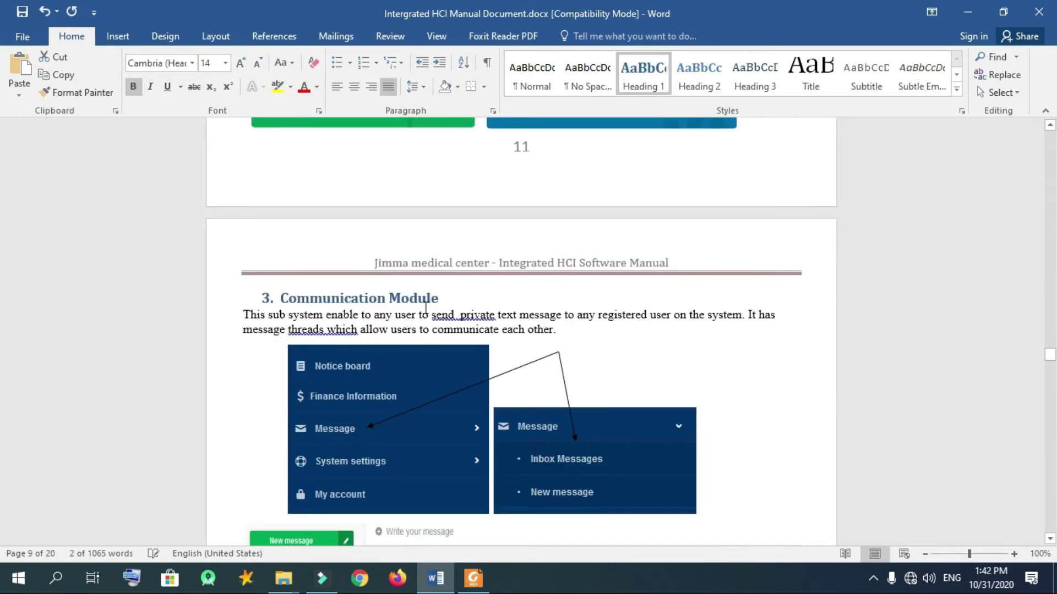
drag(453, 299, 252, 300)
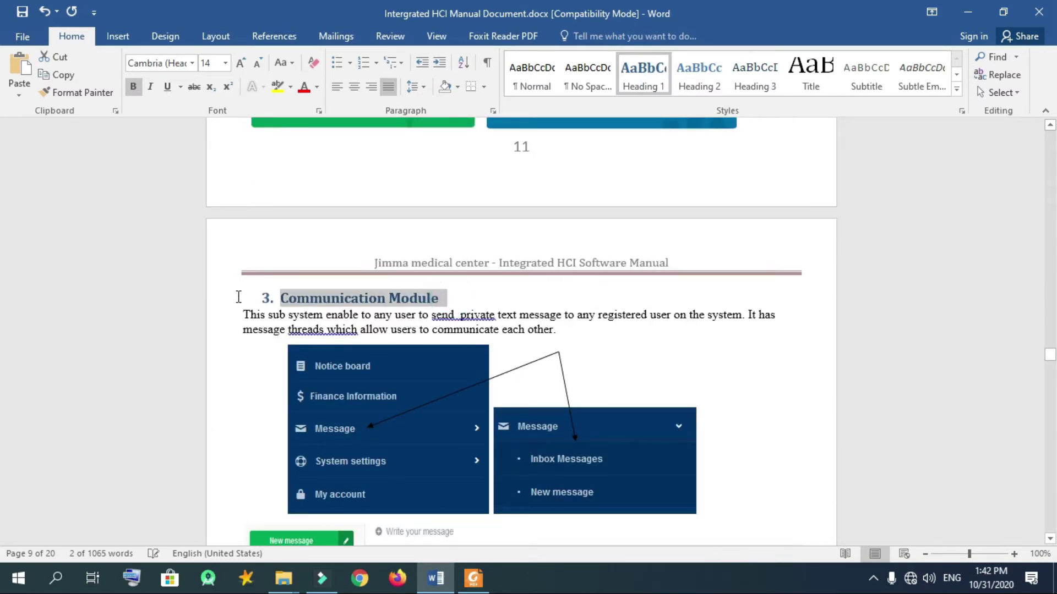
click(648, 82)
Step: Apply the Heading 1 style to the "Profile Management" and "Report Generation" headings
drag(1051, 357, 1052, 380)
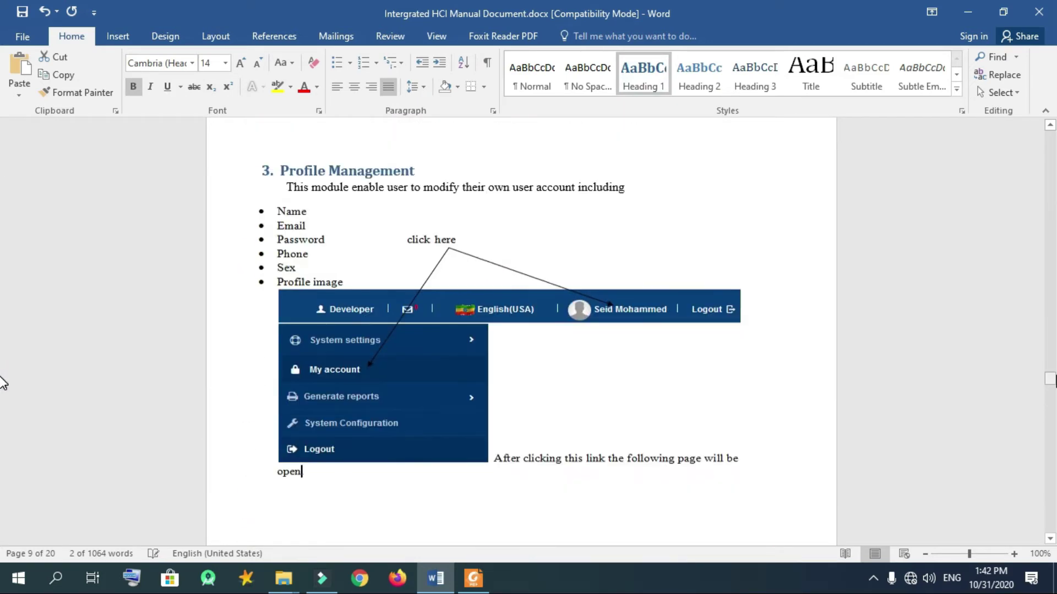
drag(363, 165, 253, 160)
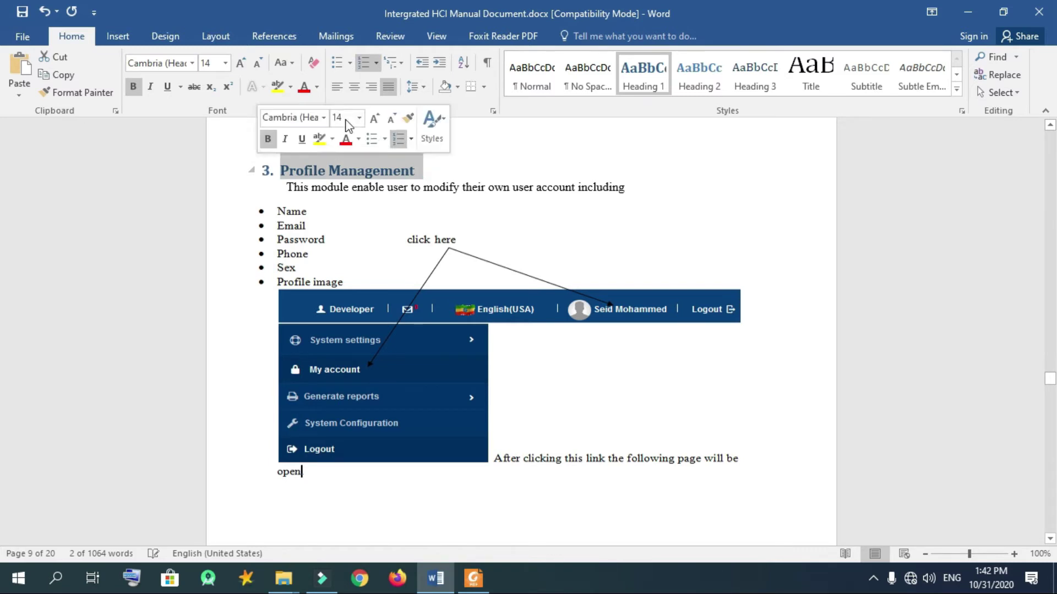
click(631, 82)
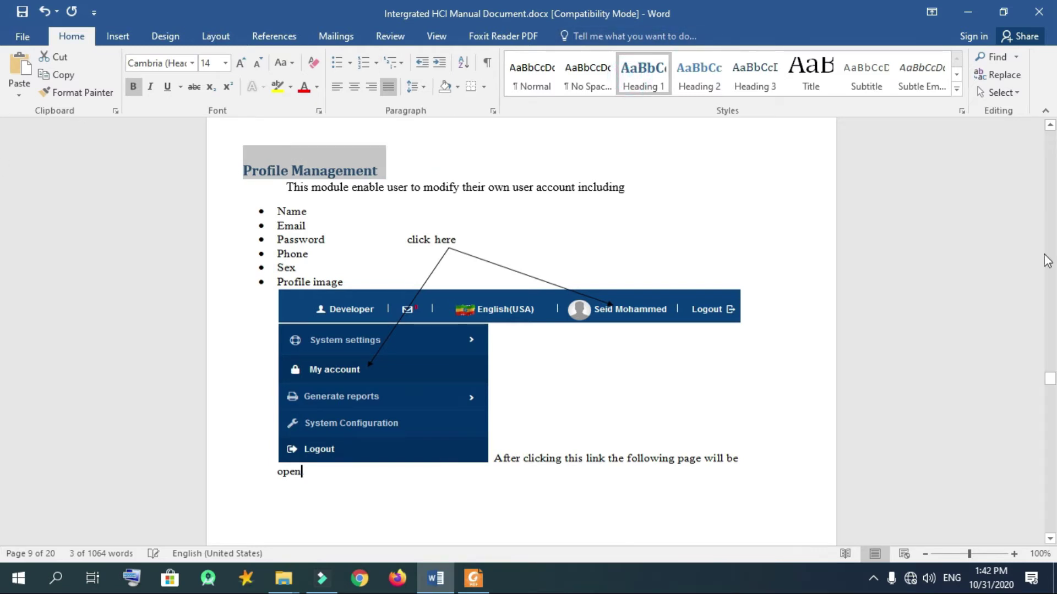
drag(1051, 376, 1051, 403)
drag(1, 407, 2, 419)
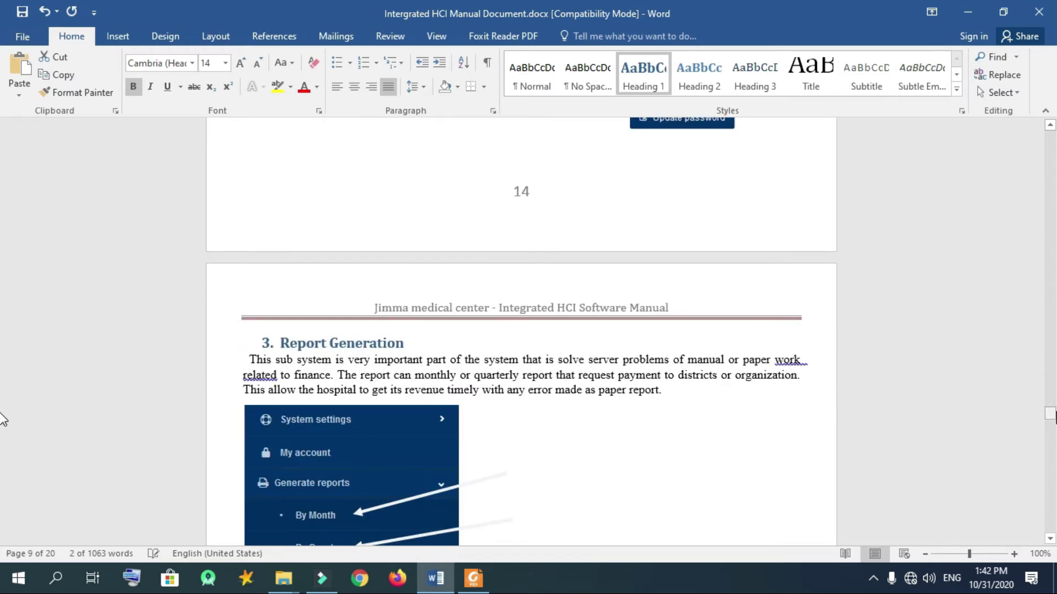
drag(416, 342, 280, 343)
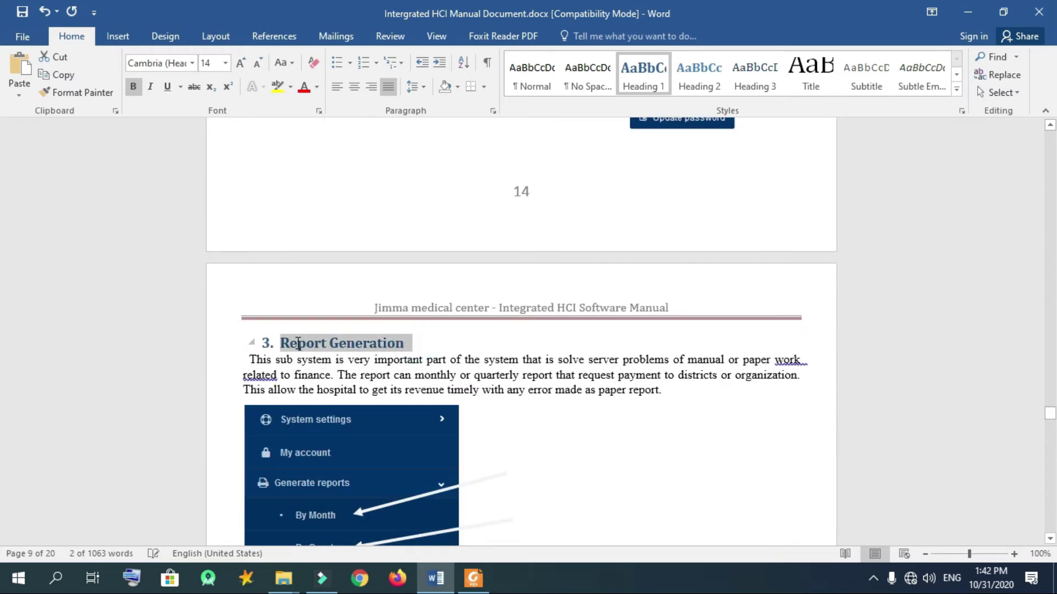
click(642, 74)
Step: Apply the Heading 1 style to the "Registration new User, Region, Zone, Woreda and Kebele" and "Language configuration" headings
drag(1, 418, 1, 451)
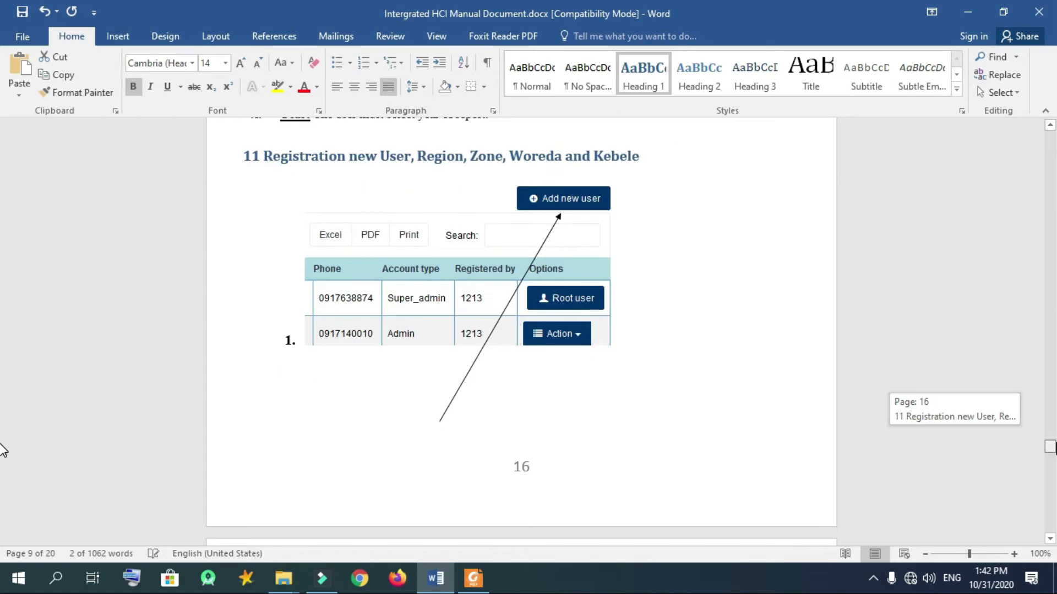
drag(649, 152, 263, 156)
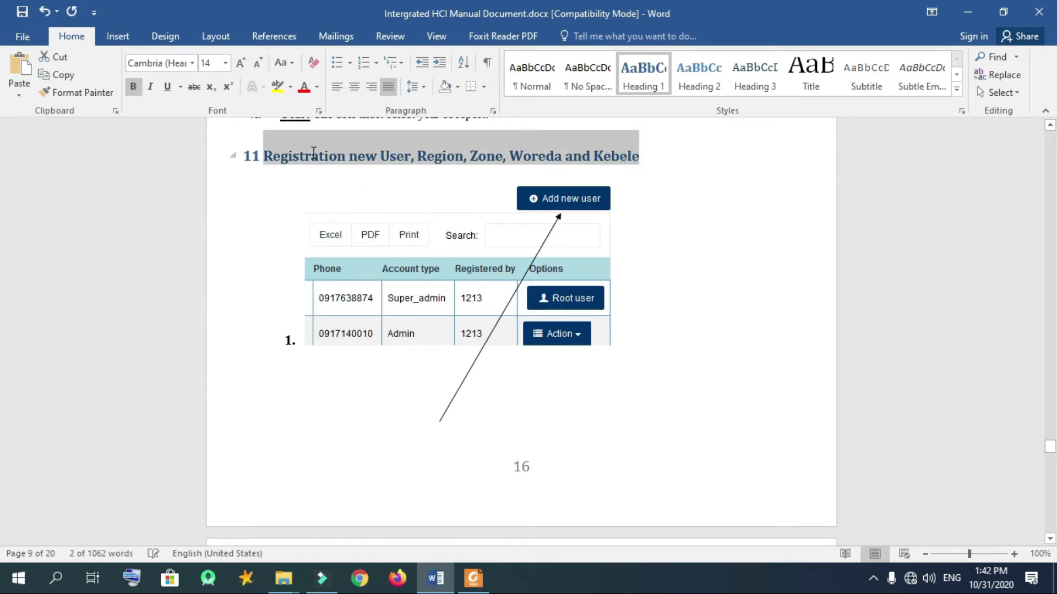
click(643, 72)
click(644, 73)
drag(1, 453, 3, 485)
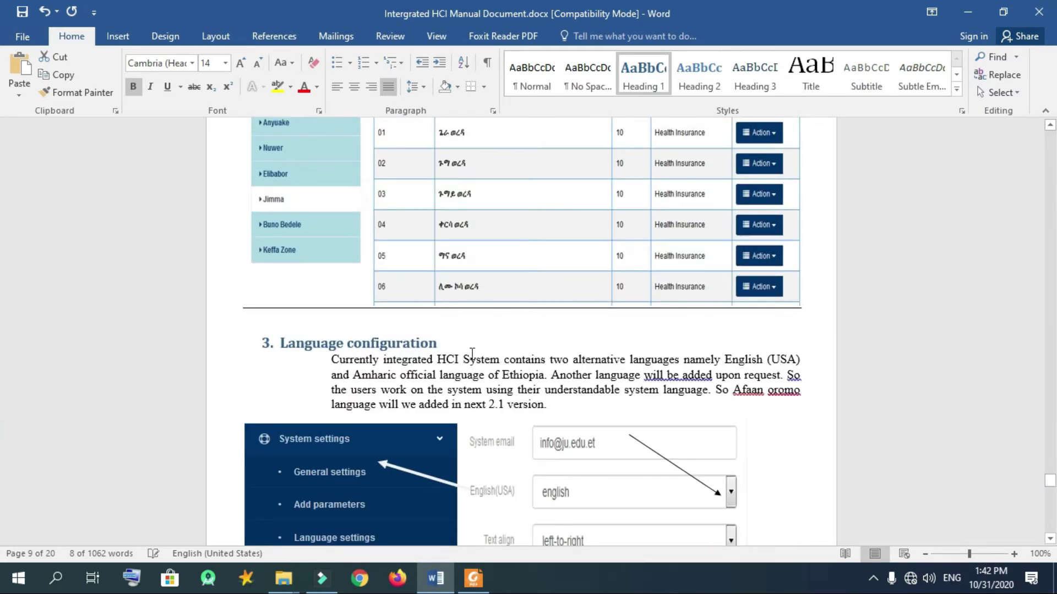
triple_click(451, 345)
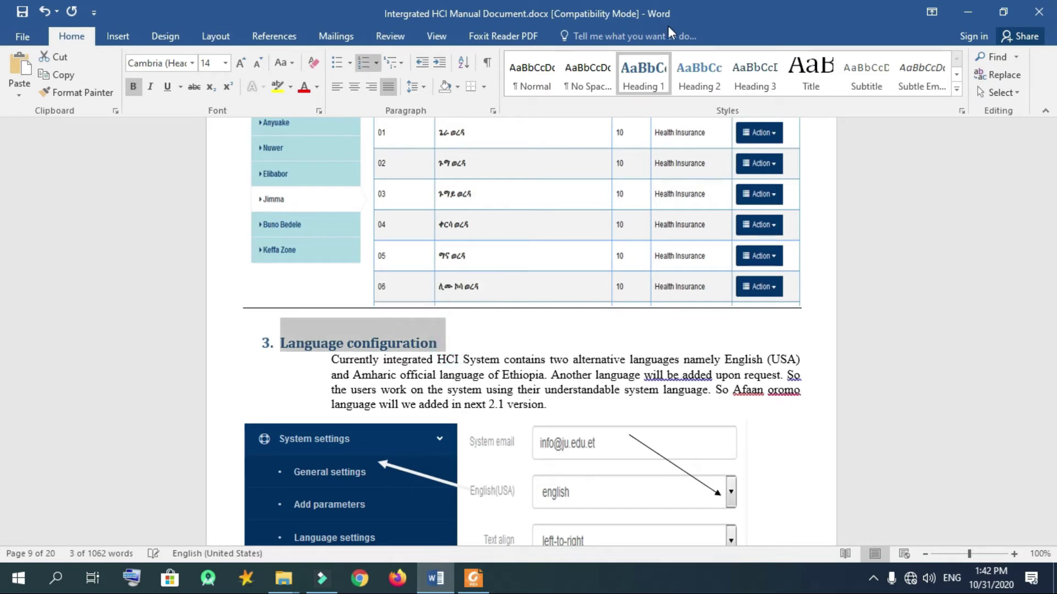
click(649, 80)
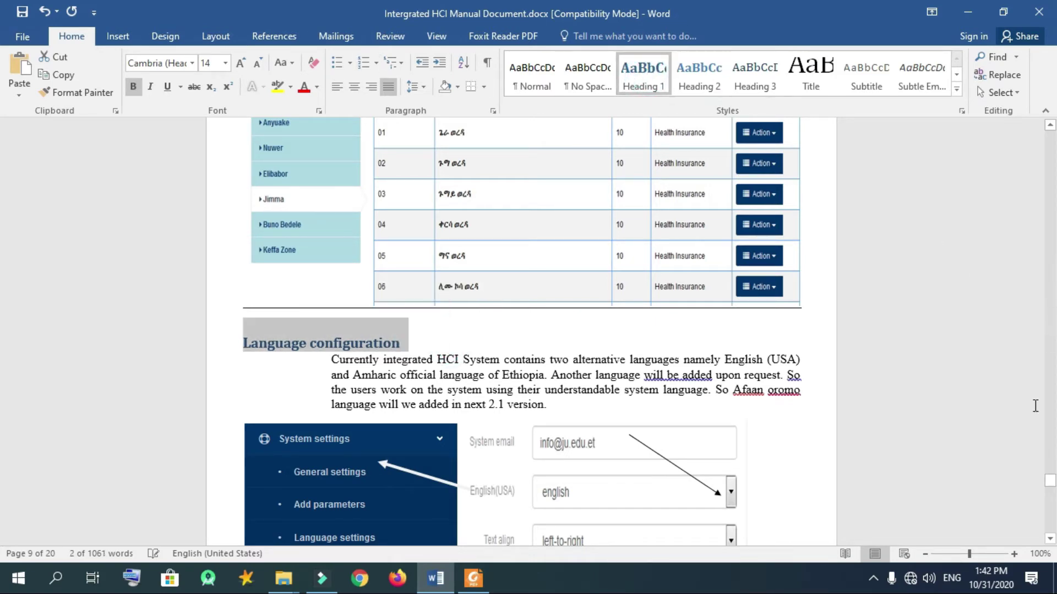
Step: Apply the Heading 1 style to the text "Adding new Language" in heading 12.1 and to the "Database Backup and Restore" heading
drag(1050, 480, 1050, 513)
drag(413, 337, 276, 342)
click(652, 76)
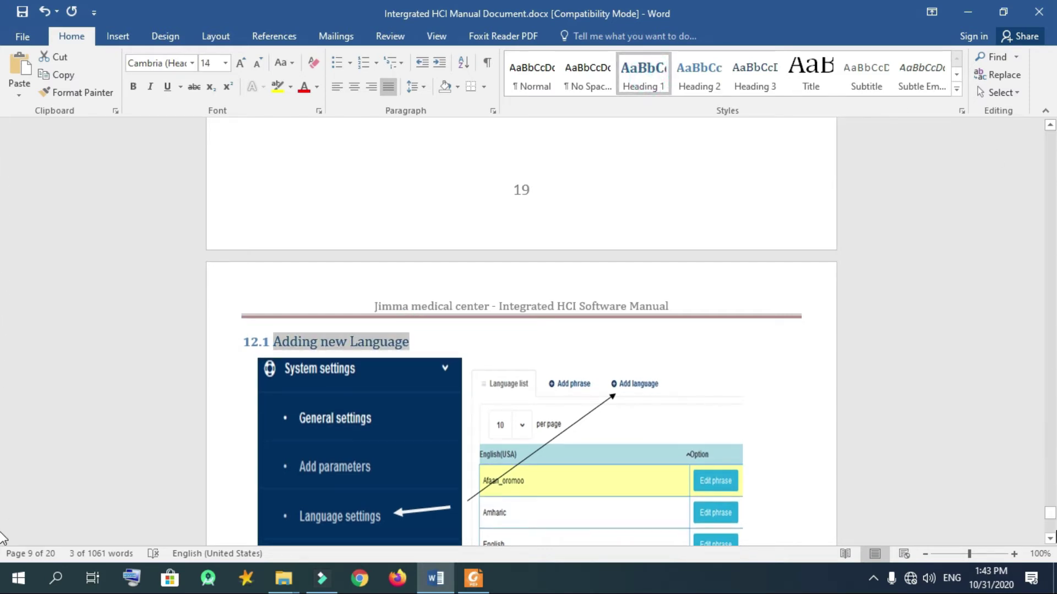
mouse_move(1051, 516)
mouse_down()
mouse_move(1051, 528)
mouse_move(1054, 518)
mouse_up()
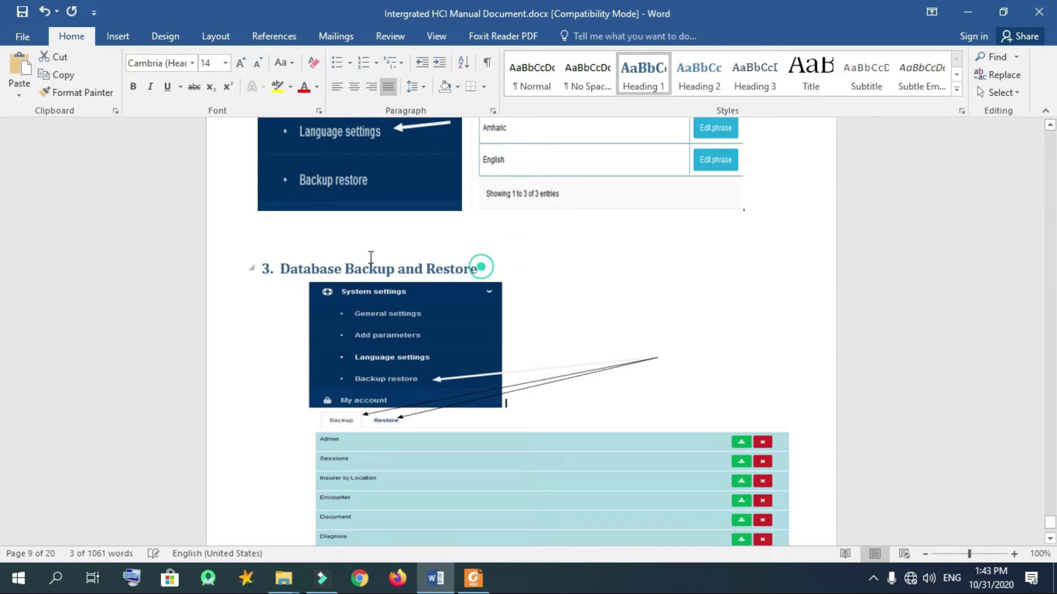
drag(479, 267, 299, 259)
click(647, 75)
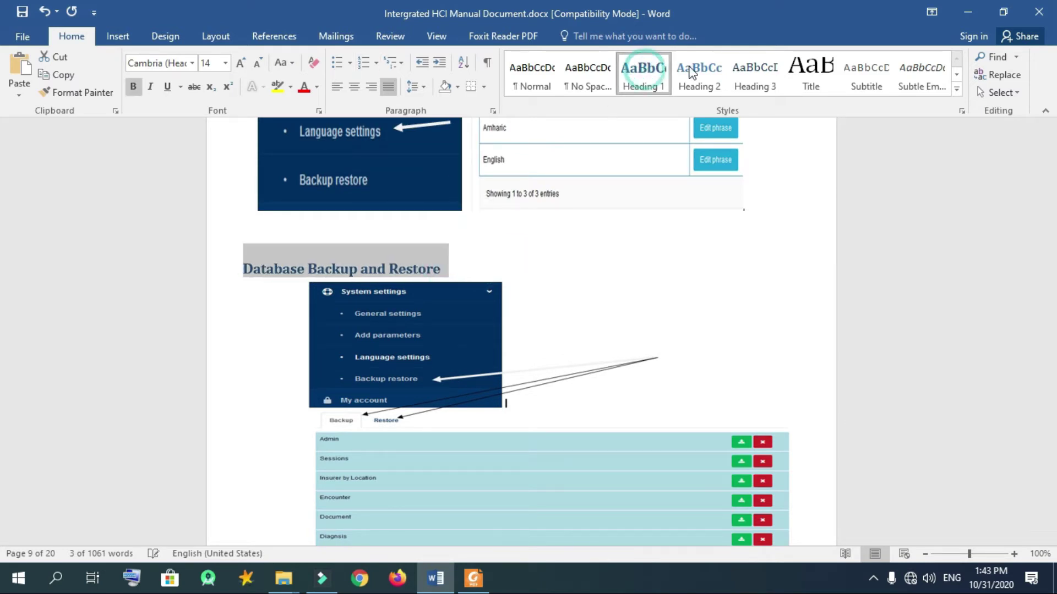
Step: Insert an Automatic Table 2 table of contents on the blank line below the "Table of Contents" title on page 2
drag(1049, 520, 2, 162)
click(292, 382)
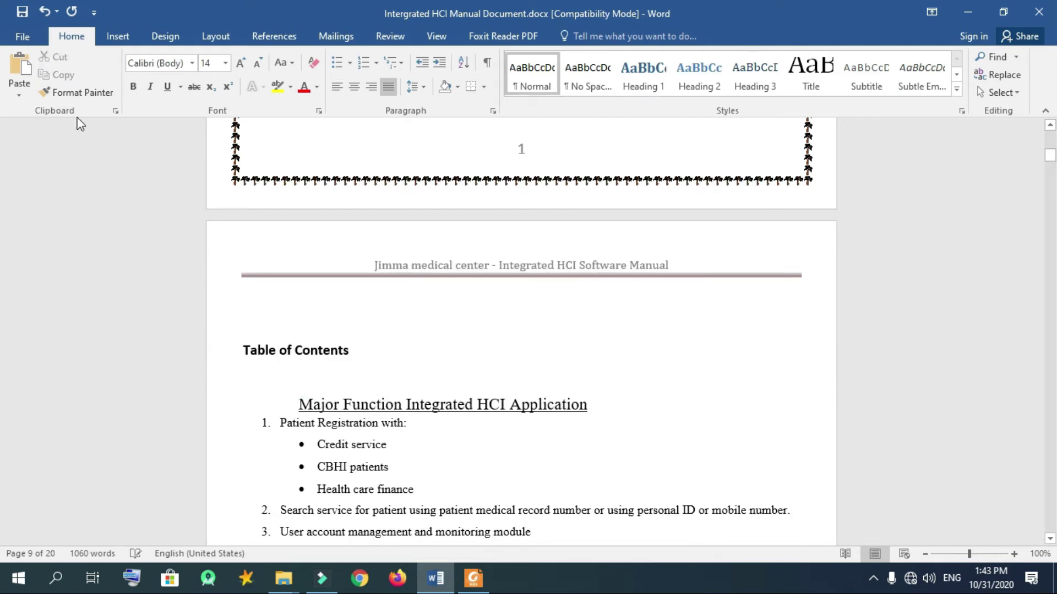
click(113, 37)
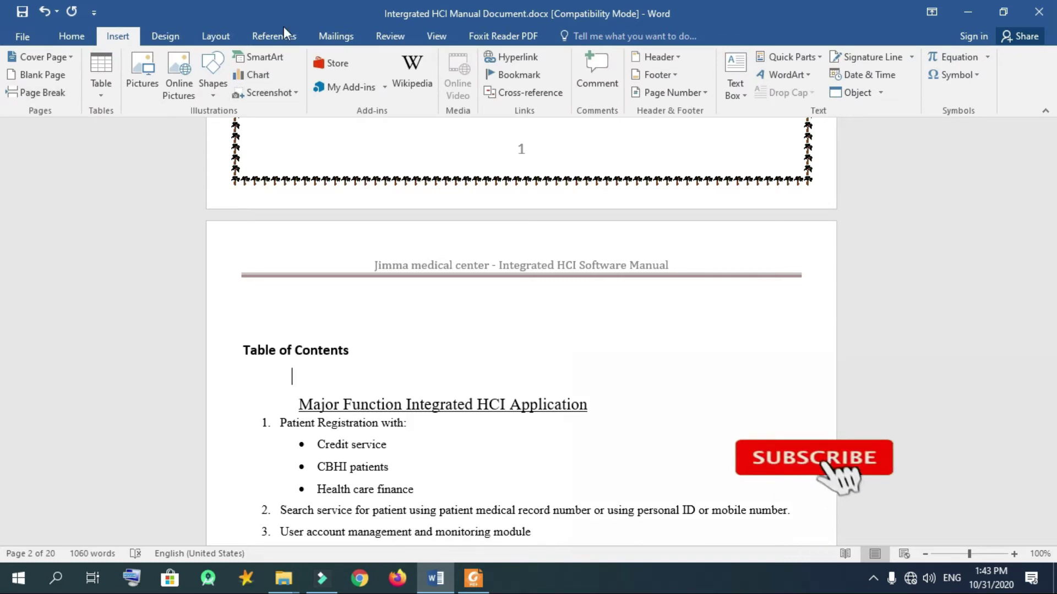
key(ctrl+z)
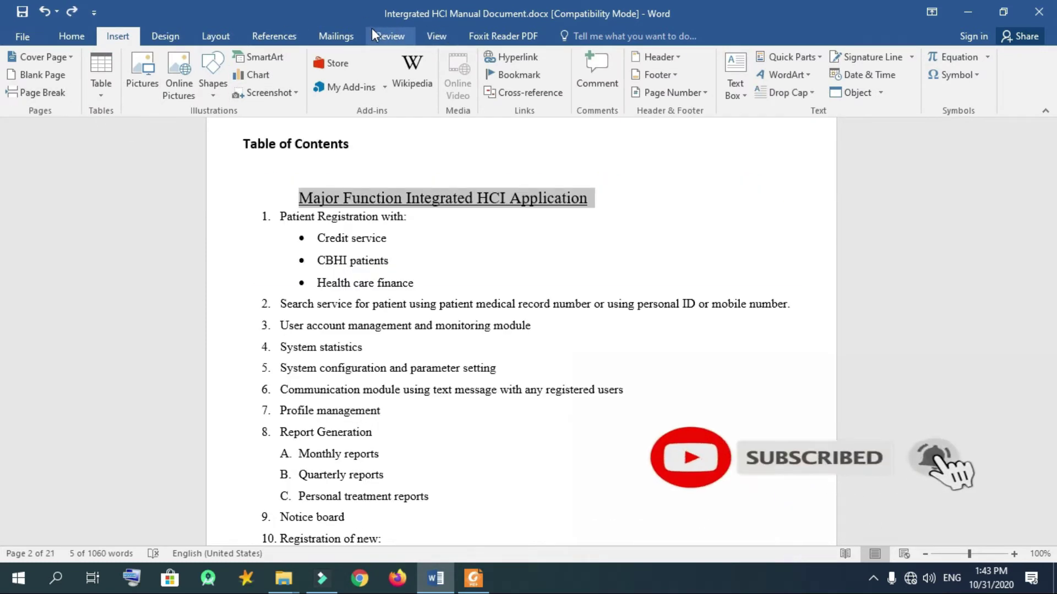
click(280, 36)
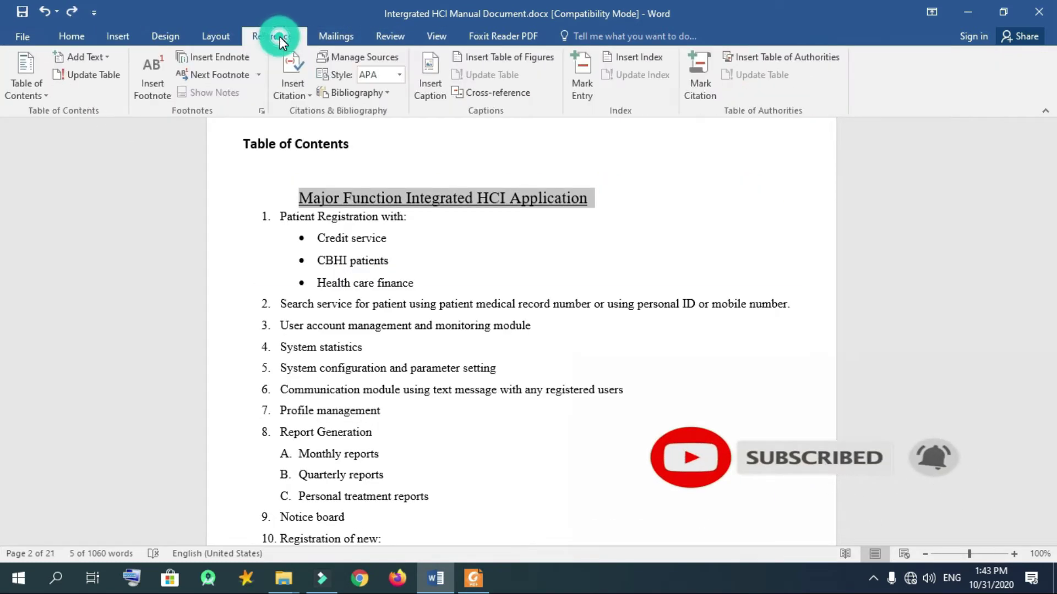
click(301, 168)
click(20, 82)
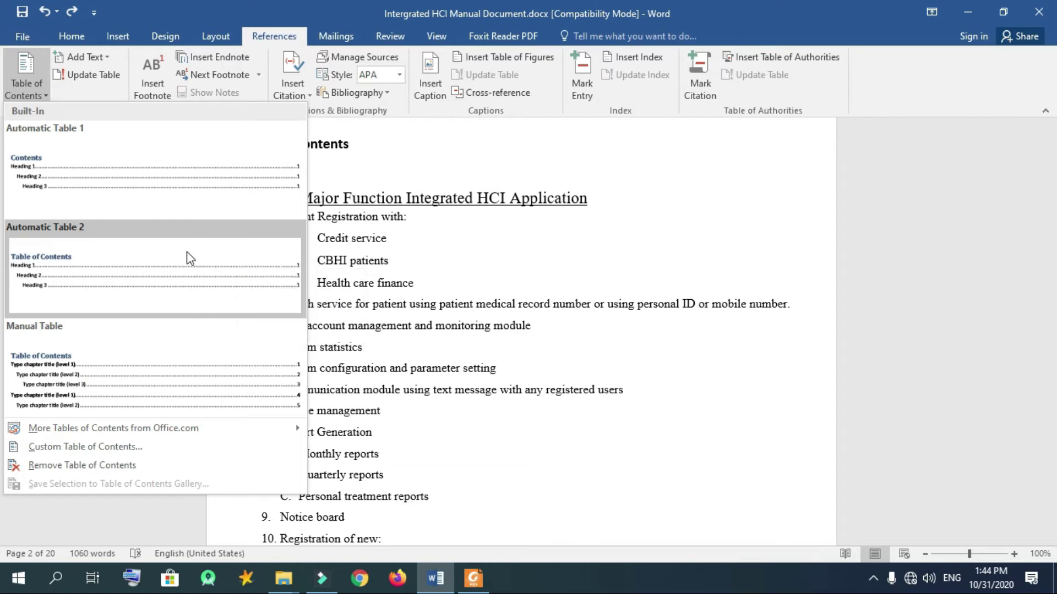
click(115, 248)
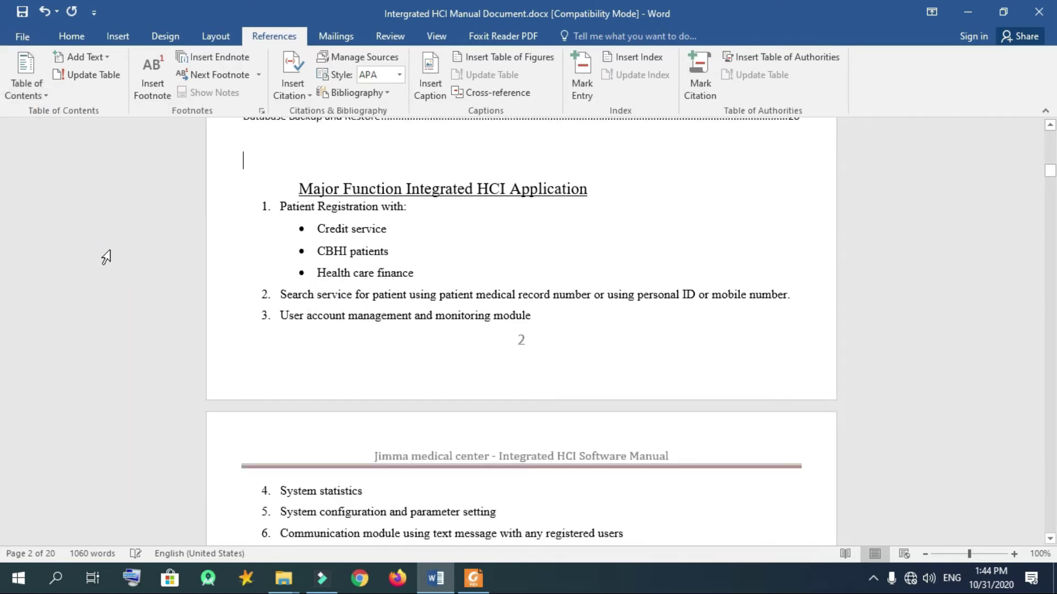
Step: Review the entries and page numbers of the inserted table of contents down to the "Major Function Integrated HCI Application" heading
drag(1050, 182, 1050, 158)
click(537, 350)
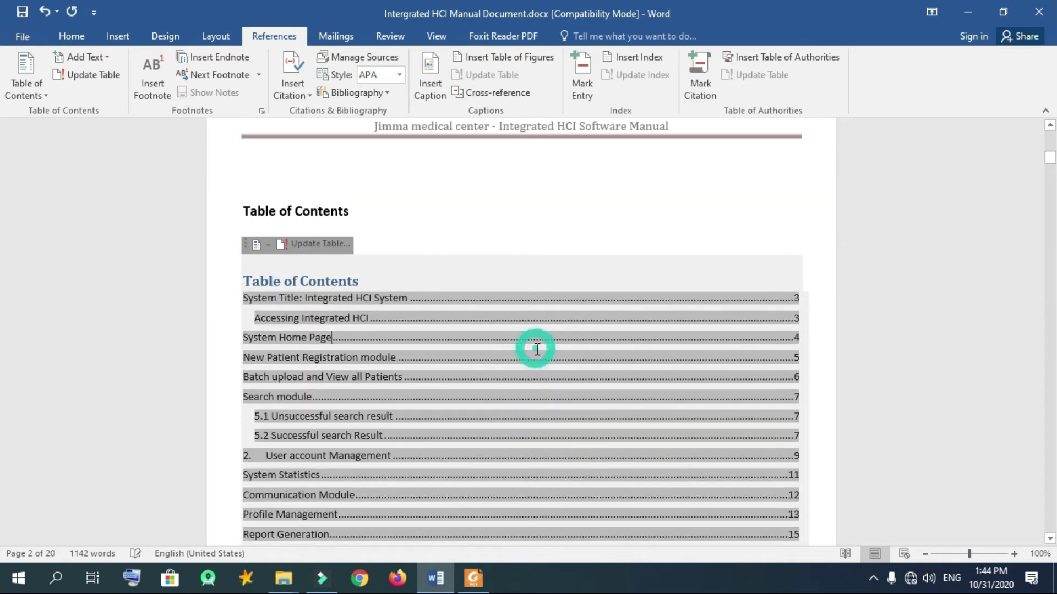
click(446, 302)
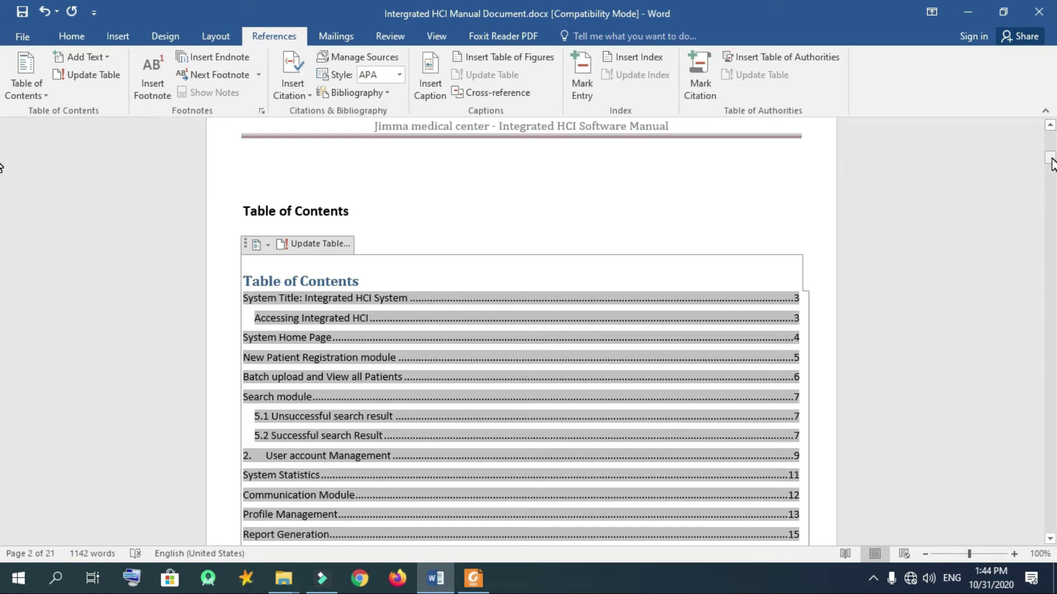
drag(1052, 163, 1051, 168)
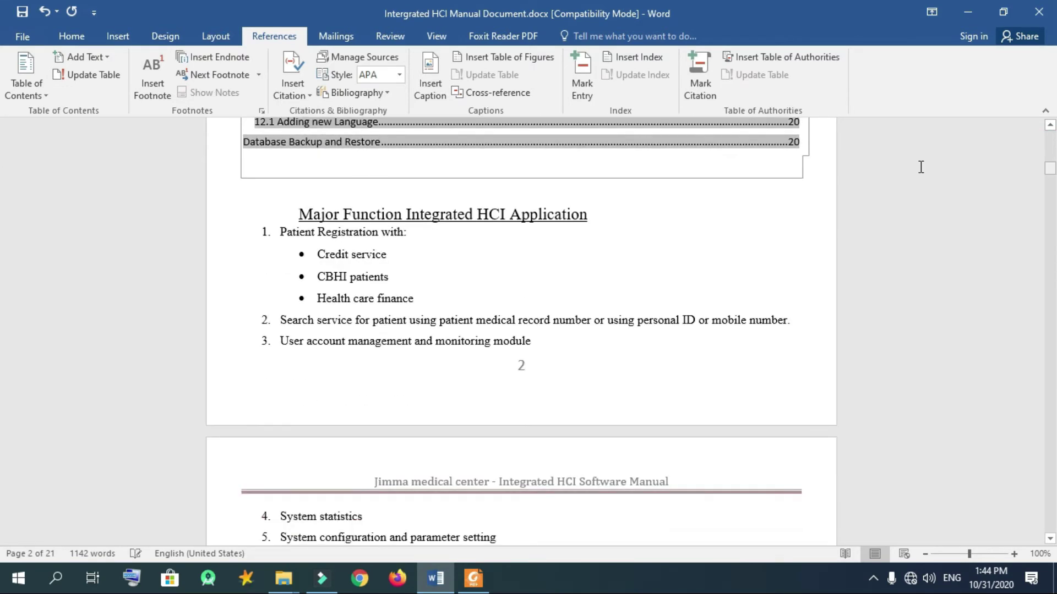
click(304, 219)
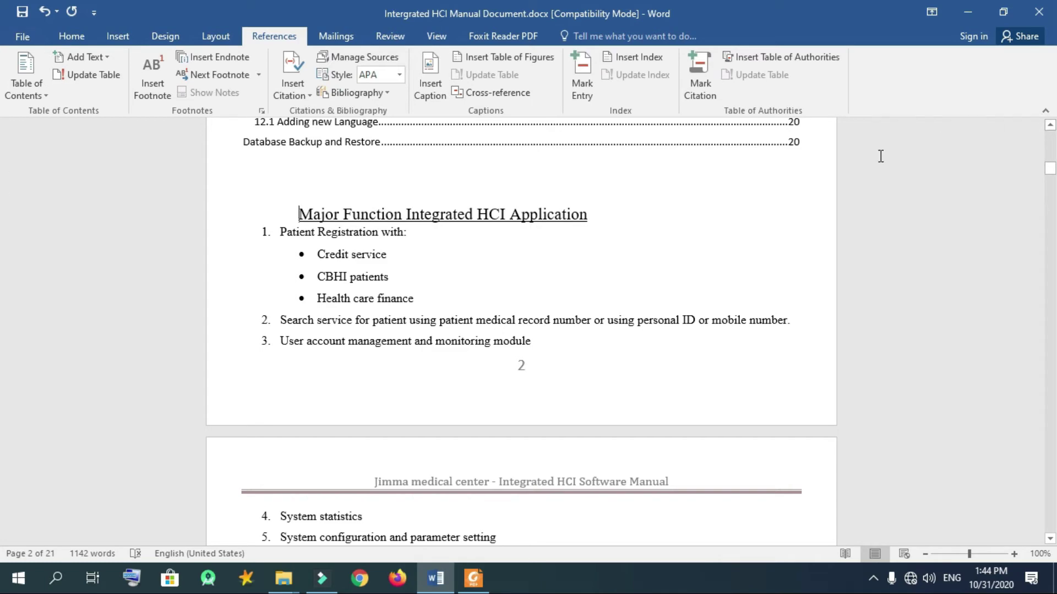
Step: Number the "System Title: Integrated HCI System" heading as 1. and the "Accessing Integrated HCI" subheading as 1.2
drag(1051, 173, 1051, 190)
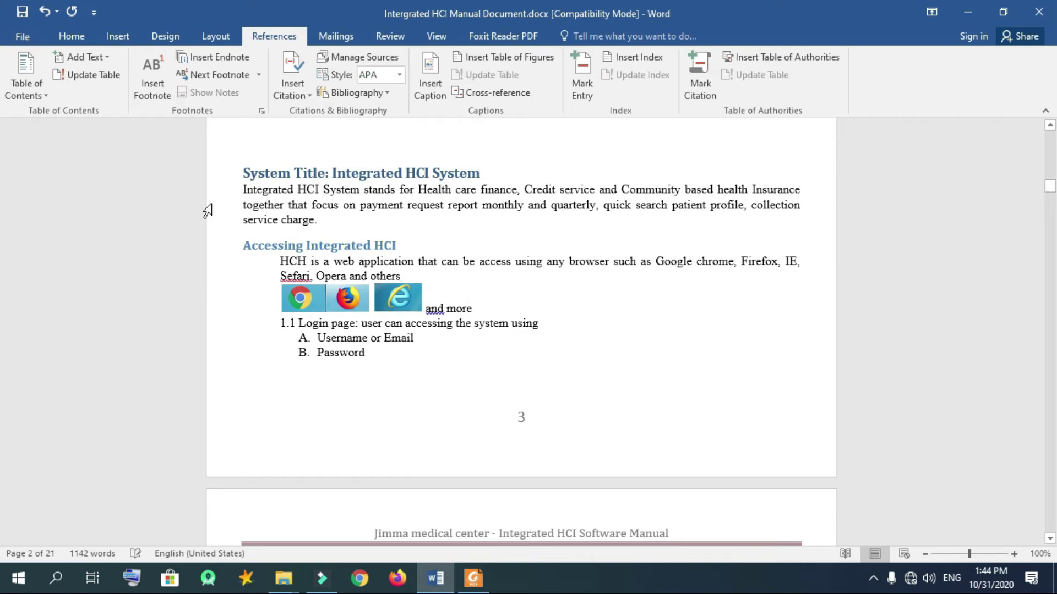
click(243, 173)
text(1.)
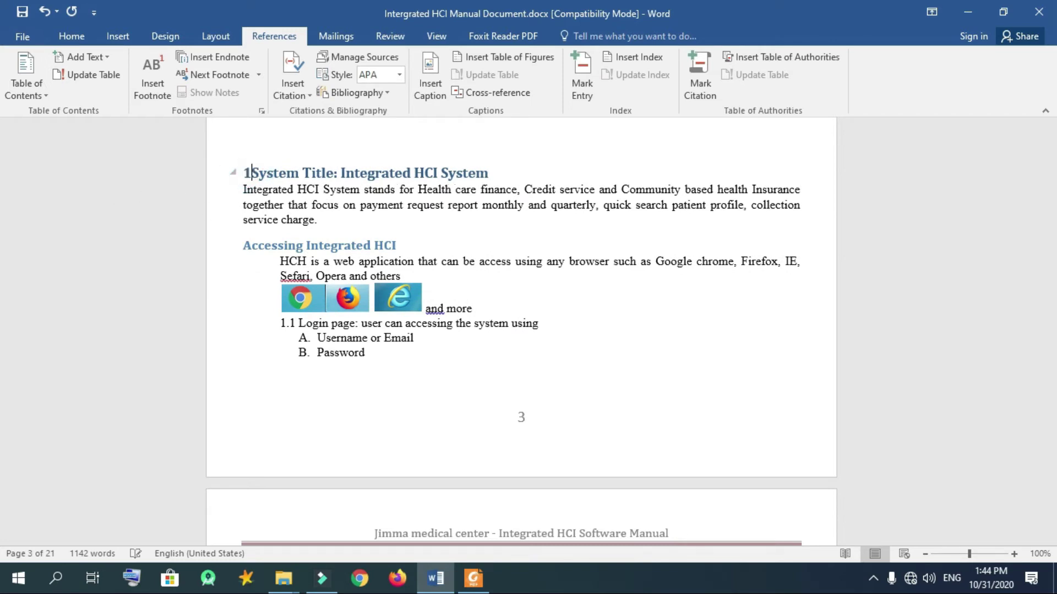
click(244, 247)
text(1.2)
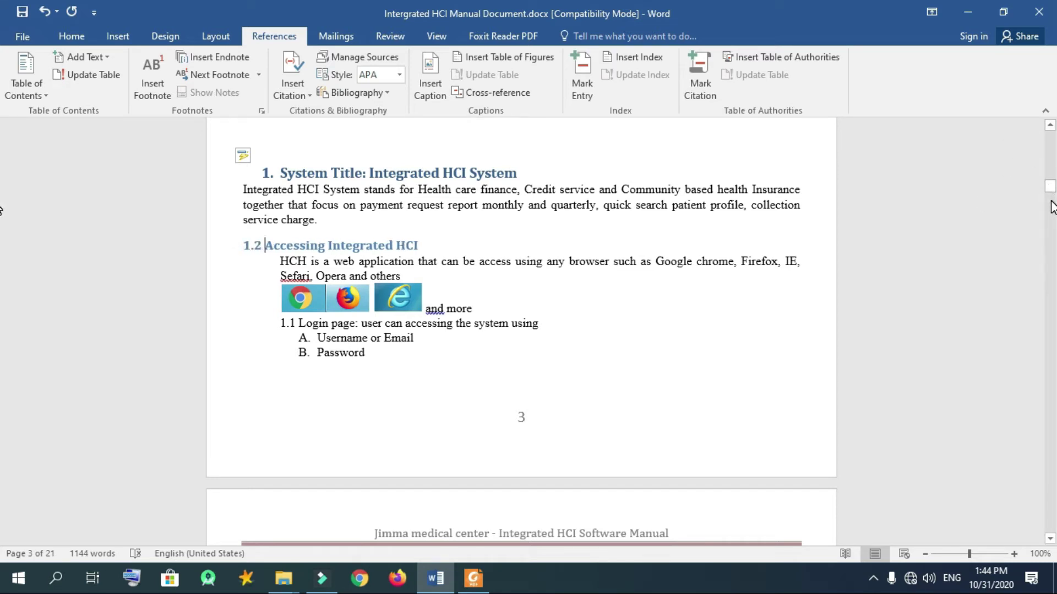
Step: Number the "System Home Page" heading on page 4 as 2
drag(1050, 188, 1053, 207)
click(244, 337)
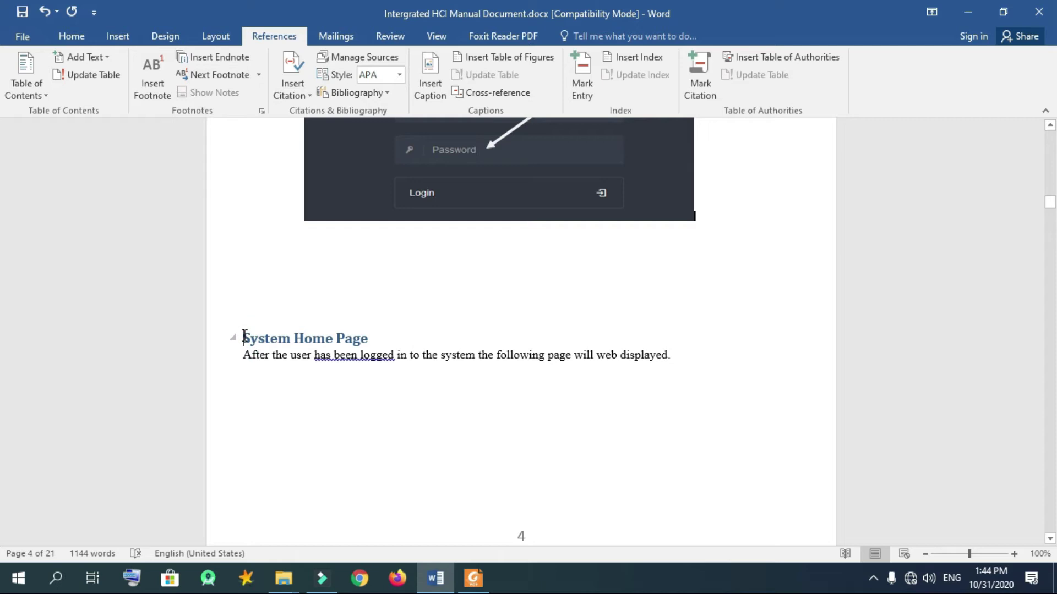
text(2.)
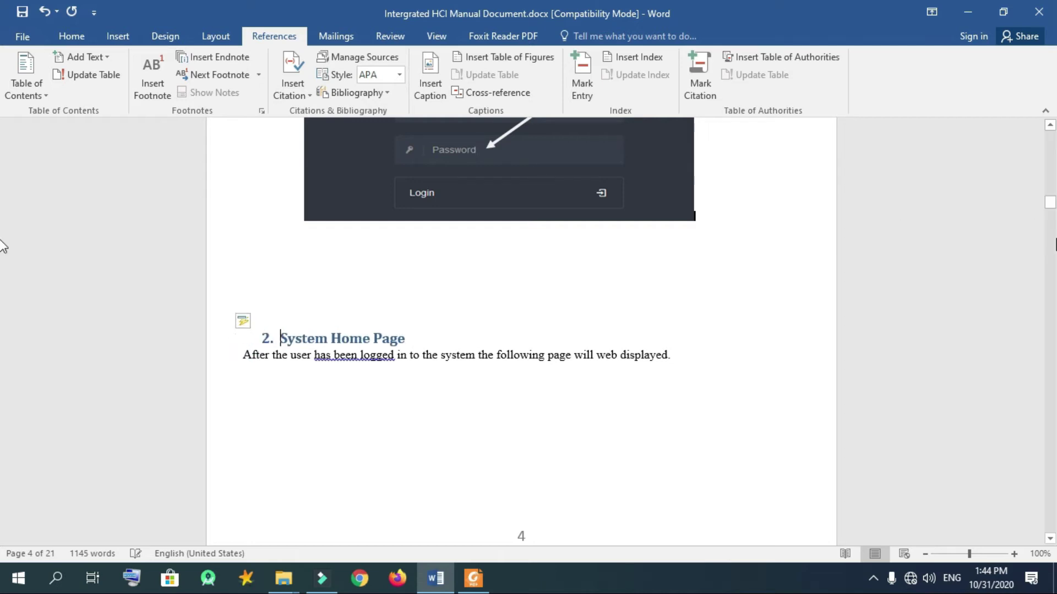
Step: Number the "New Patient Registration module" heading as 3. and the "Batch upload and View all Patients" heading as 4
drag(1051, 204, 1051, 230)
scroll(1, 230, down, 3)
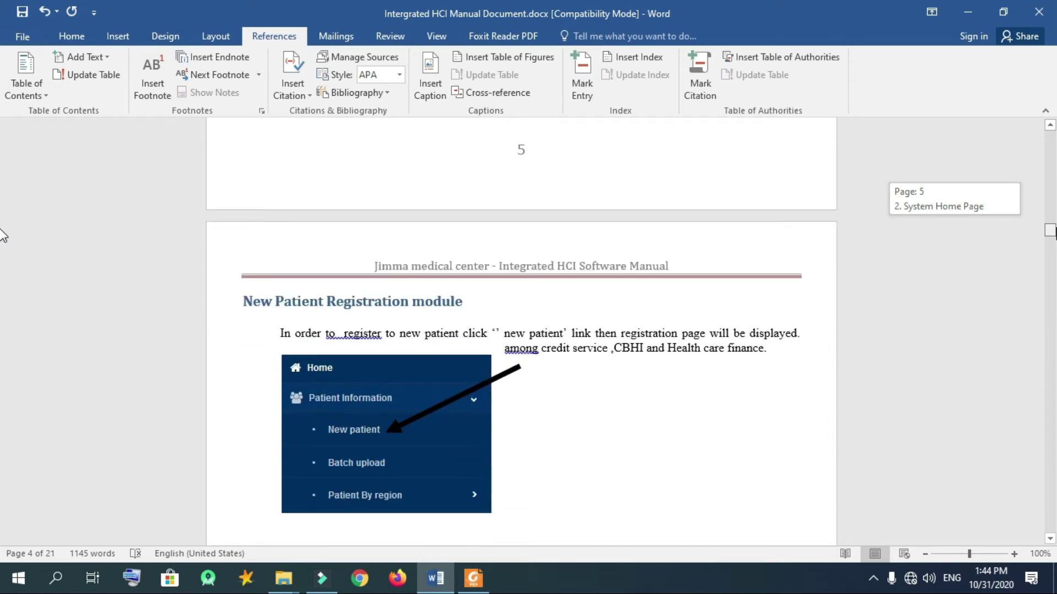
click(244, 268)
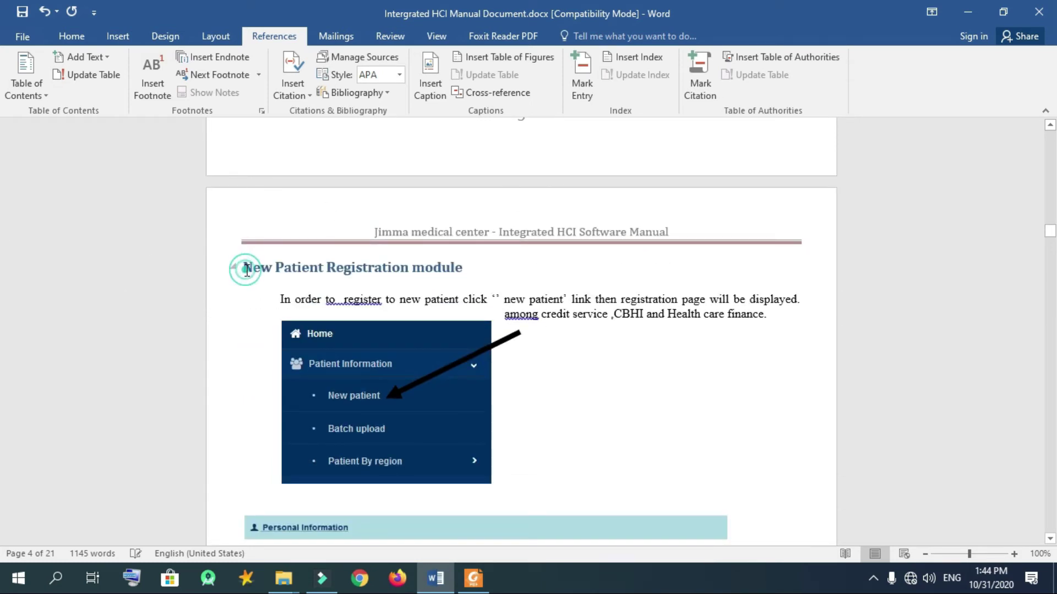
text(3.)
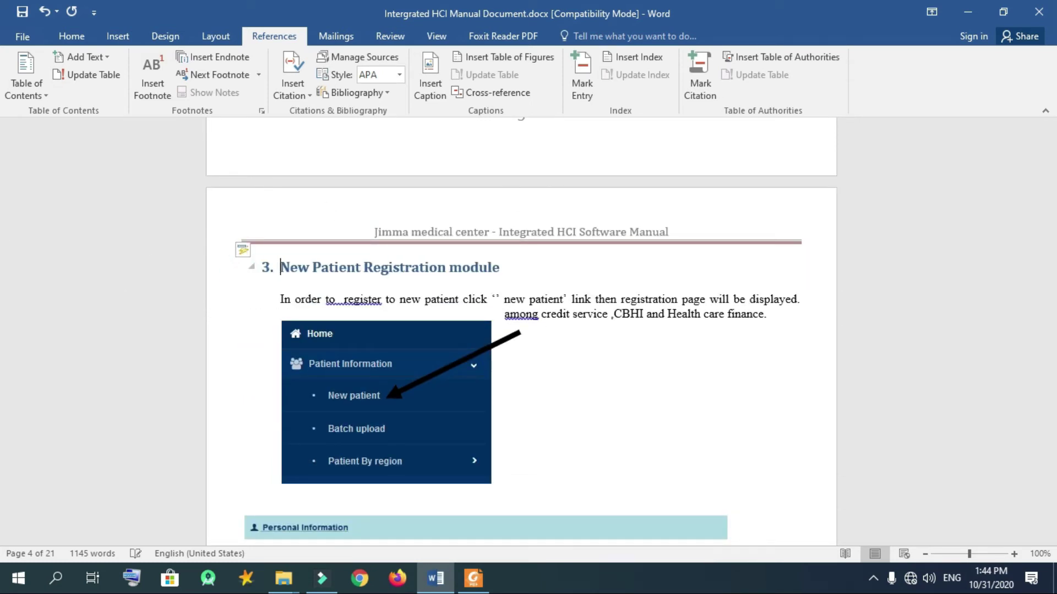
drag(1051, 235, 1053, 261)
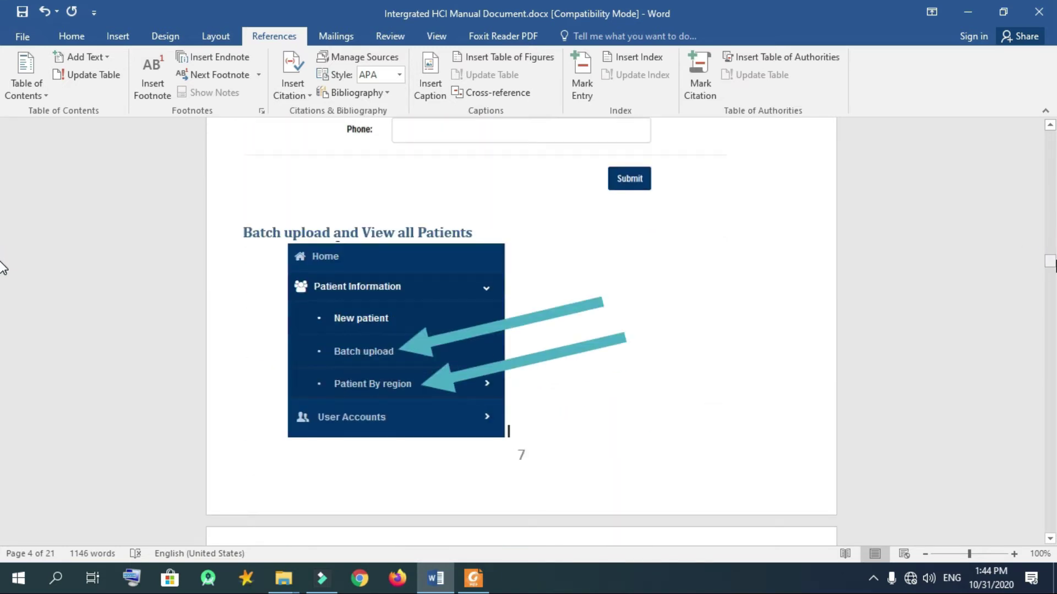
click(245, 232)
mouse_move(1051, 267)
mouse_down()
mouse_move(1053, 230)
mouse_move(1052, 262)
mouse_up()
text(4.)
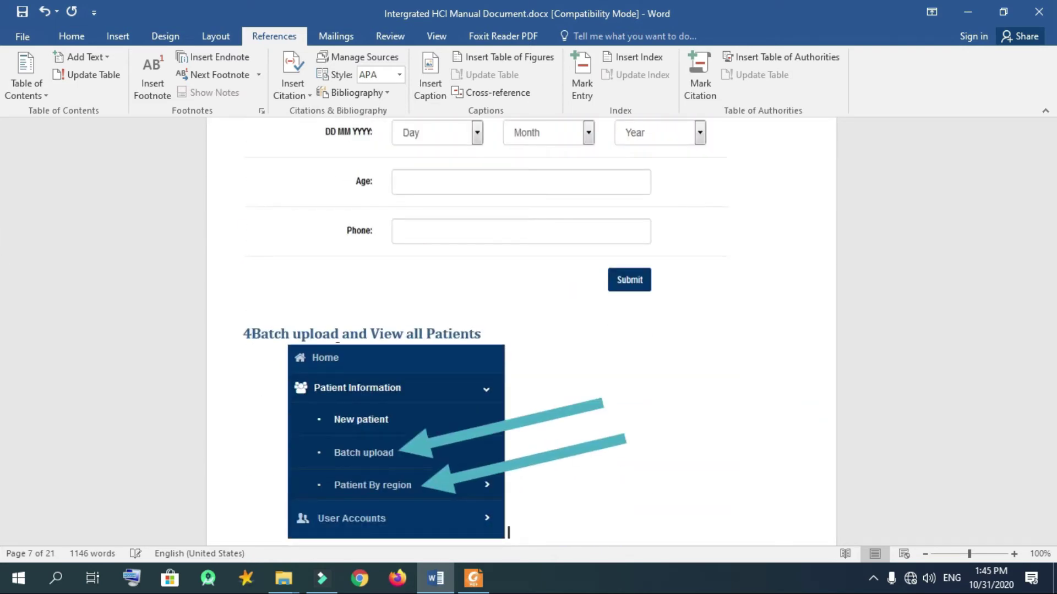
Step: Number the "Search module" heading as 5. and the "System Statistics" heading as 7
drag(1052, 259, 1053, 268)
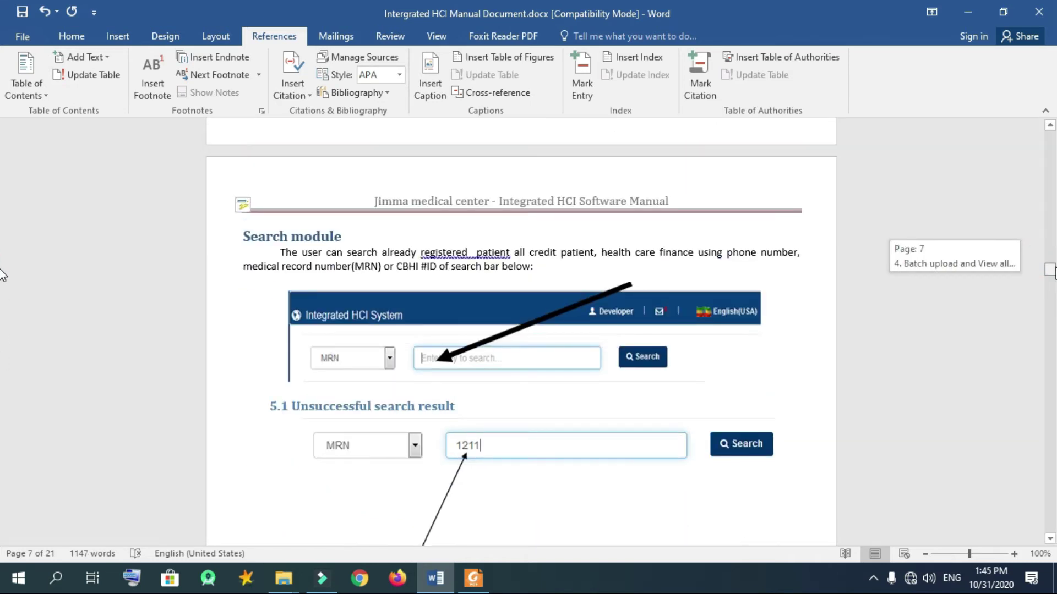
click(245, 236)
text(5.)
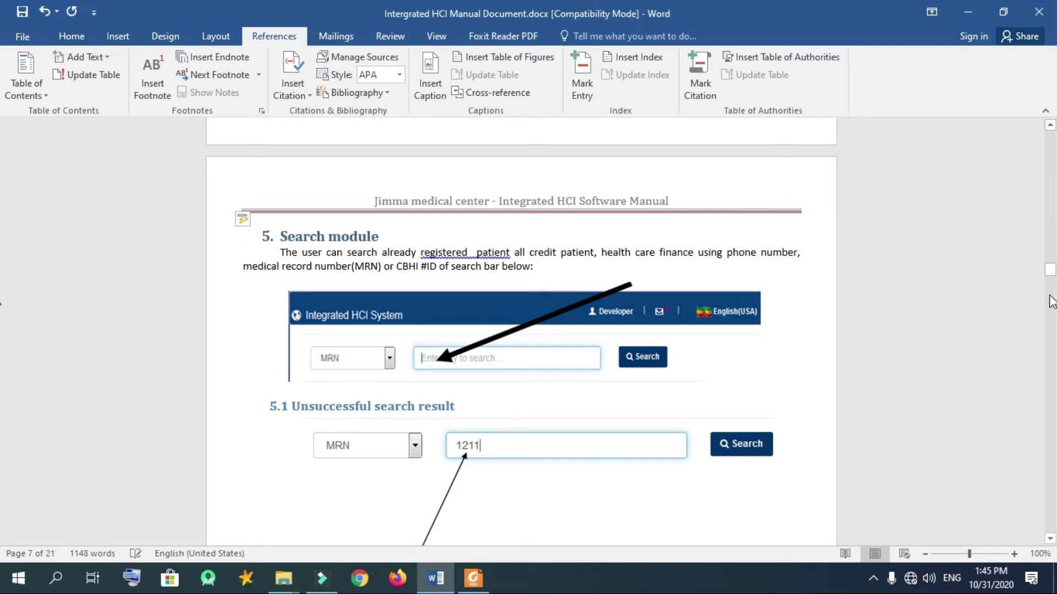
drag(1052, 272, 1054, 276)
drag(2, 273, 3, 349)
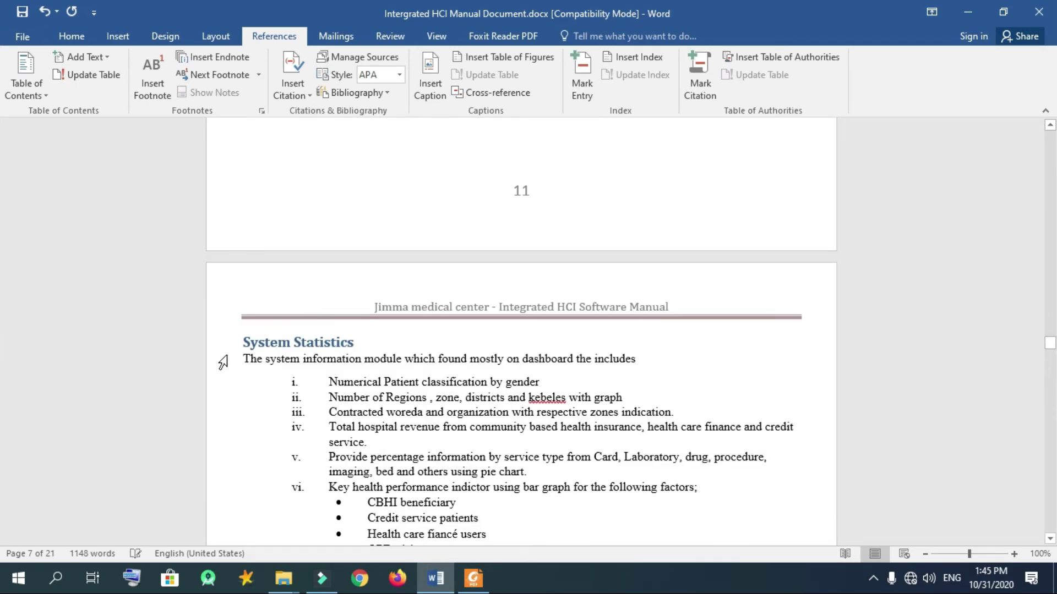
click(243, 347)
text(7)
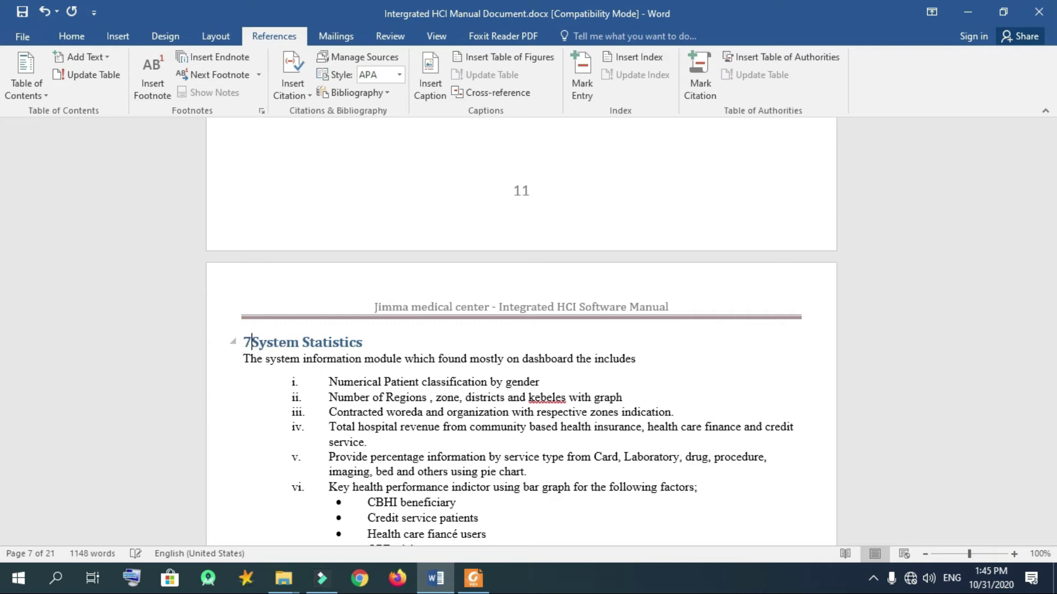
text(.)
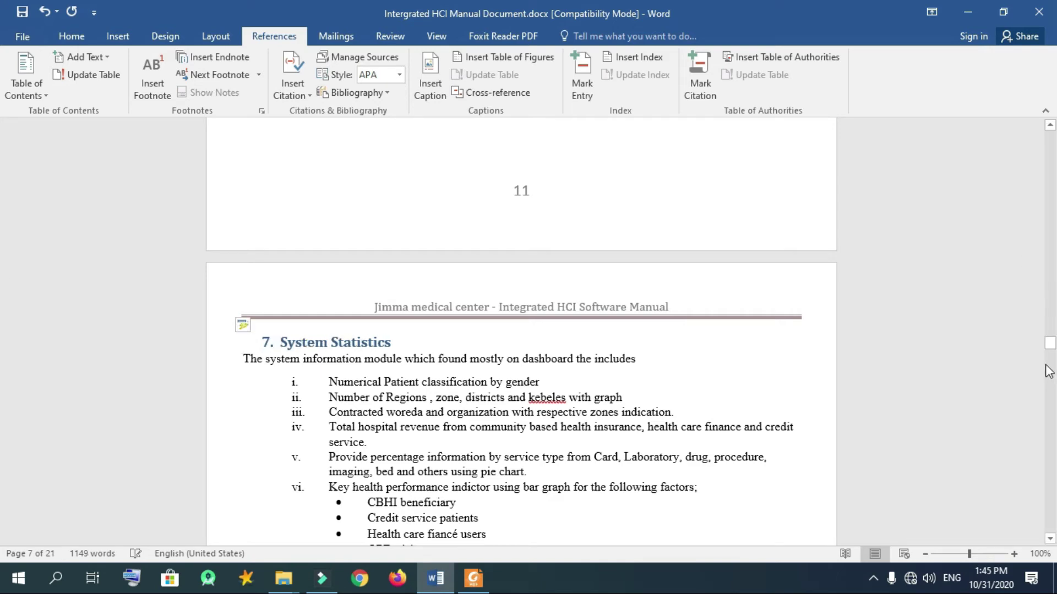
Step: Number the "Communication Module" heading as 8. and the "Profile Management" heading as 9
drag(1049, 344, 1050, 367)
click(248, 193)
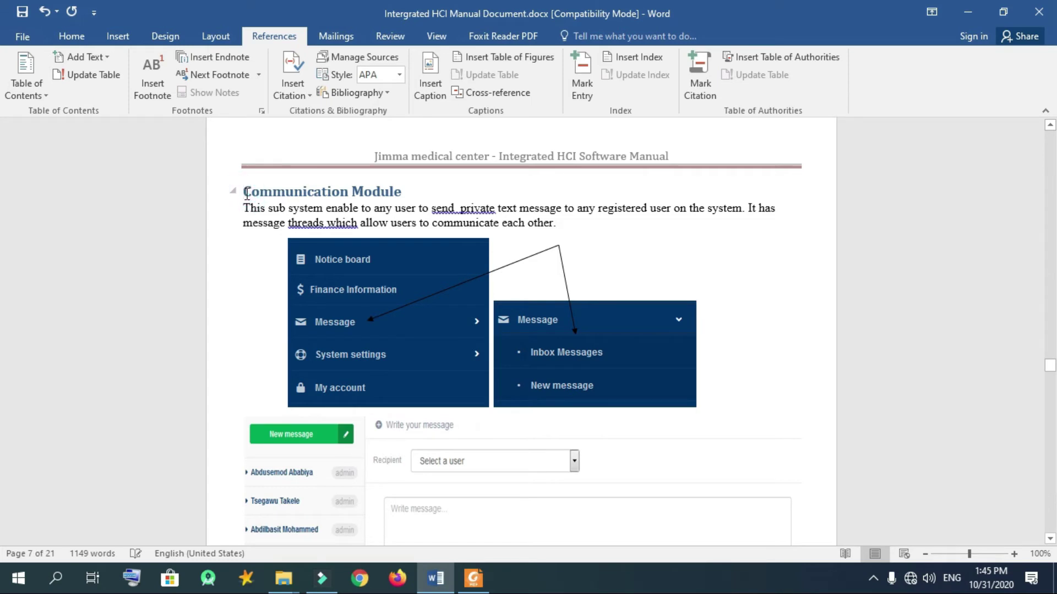
text(8.)
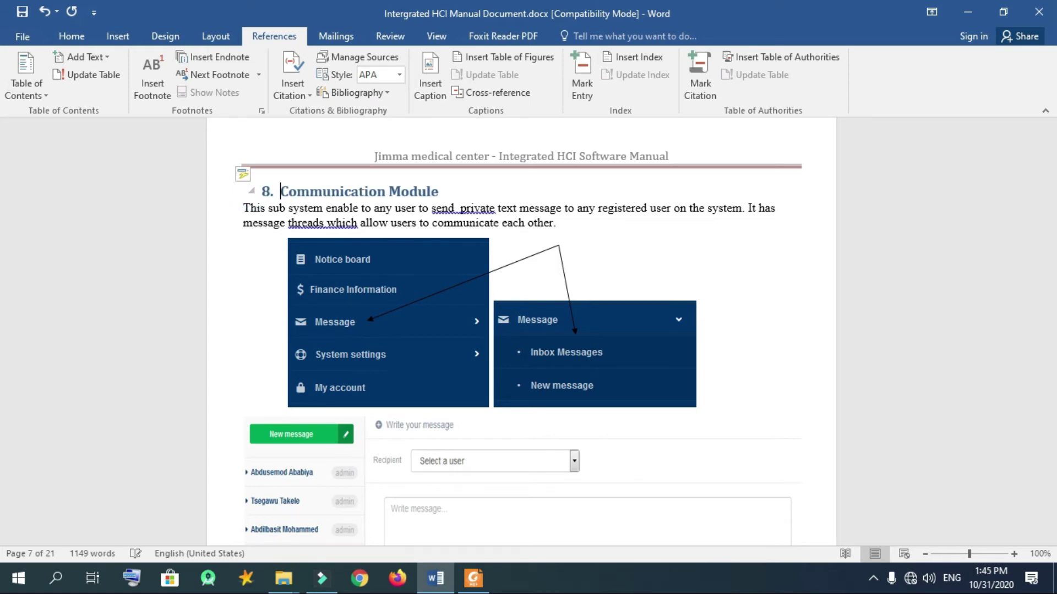
drag(1050, 366, 1054, 389)
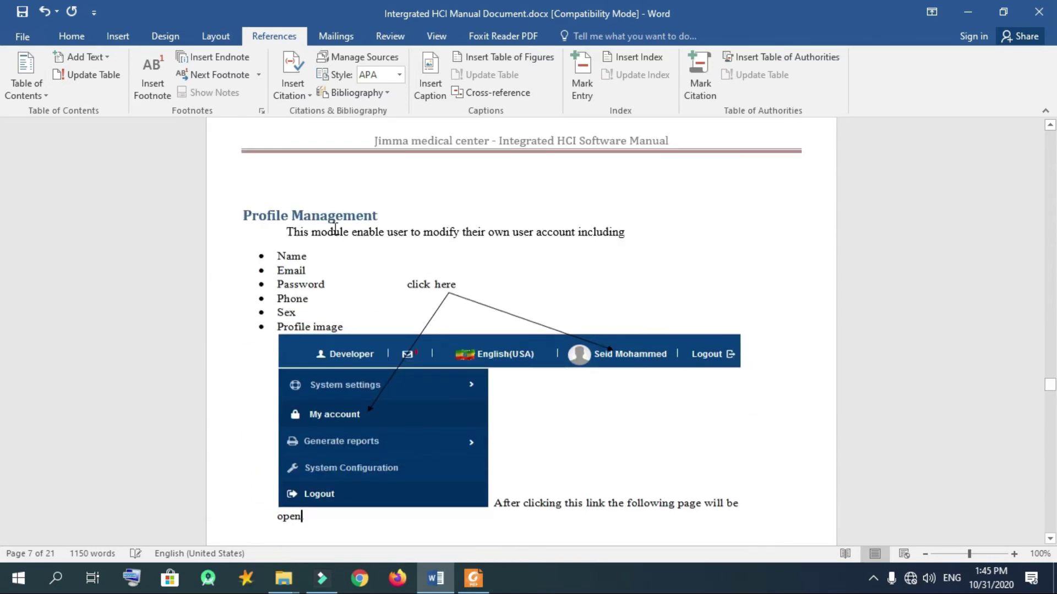
click(249, 209)
text(9.)
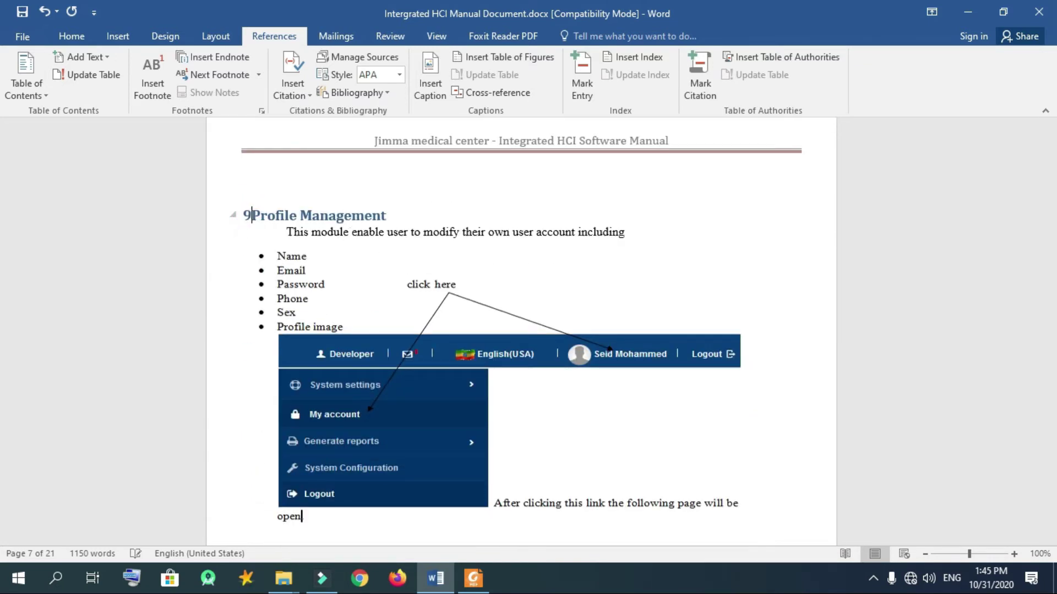
Step: Number the "Report Generation" heading as 10. and the "Language configuration" heading as 12
drag(1052, 376, 1052, 423)
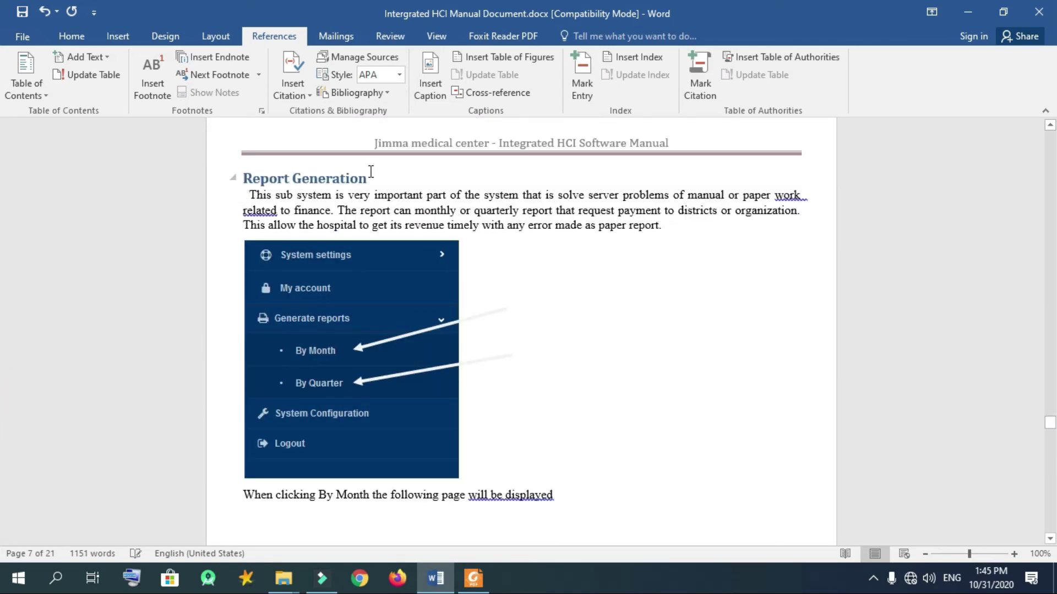
click(244, 181)
text(10)
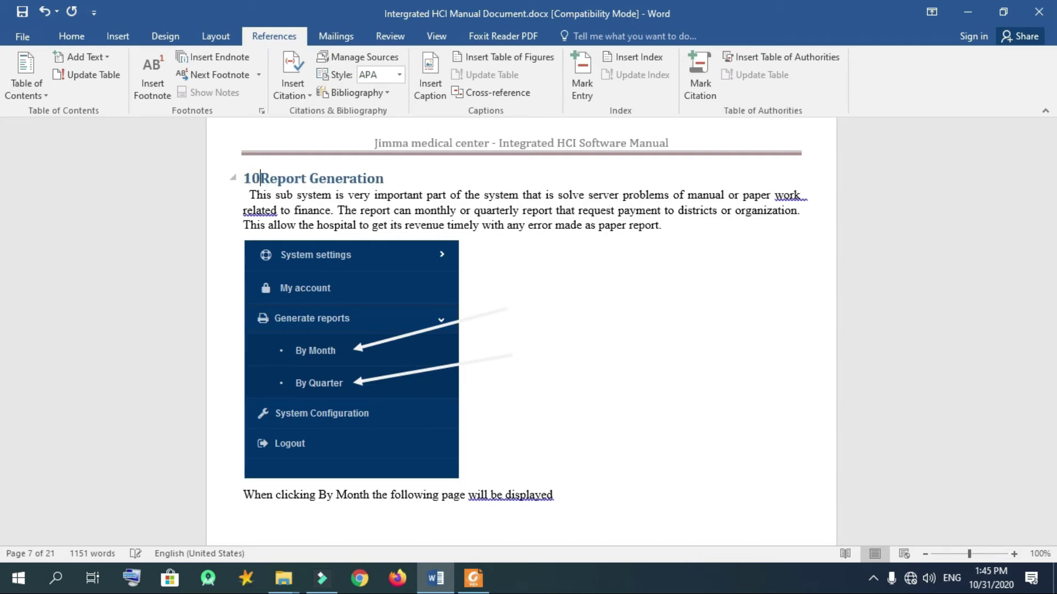
text(.)
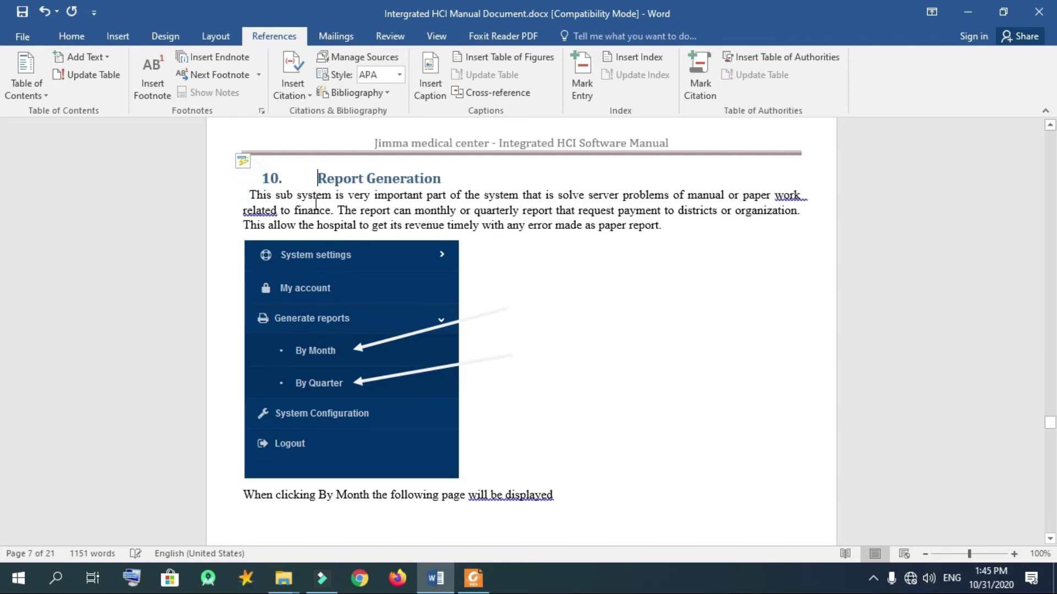
drag(1051, 424, 1052, 488)
click(249, 239)
text(12Language configuration)
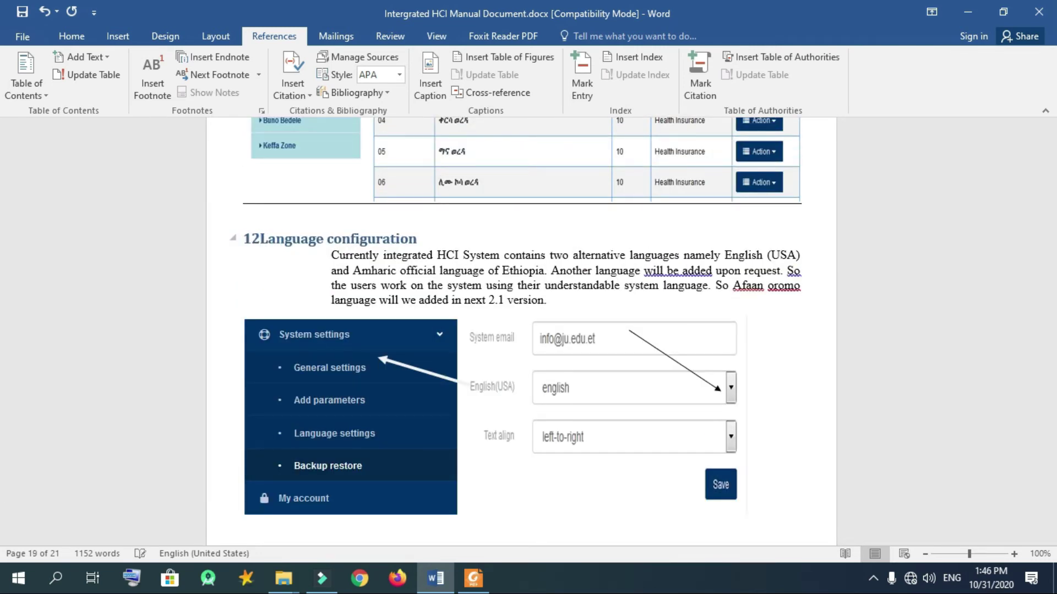
text(.)
Step: Number the "Database Backup and Restore" heading as 13. and save the document
drag(1052, 484, 1053, 518)
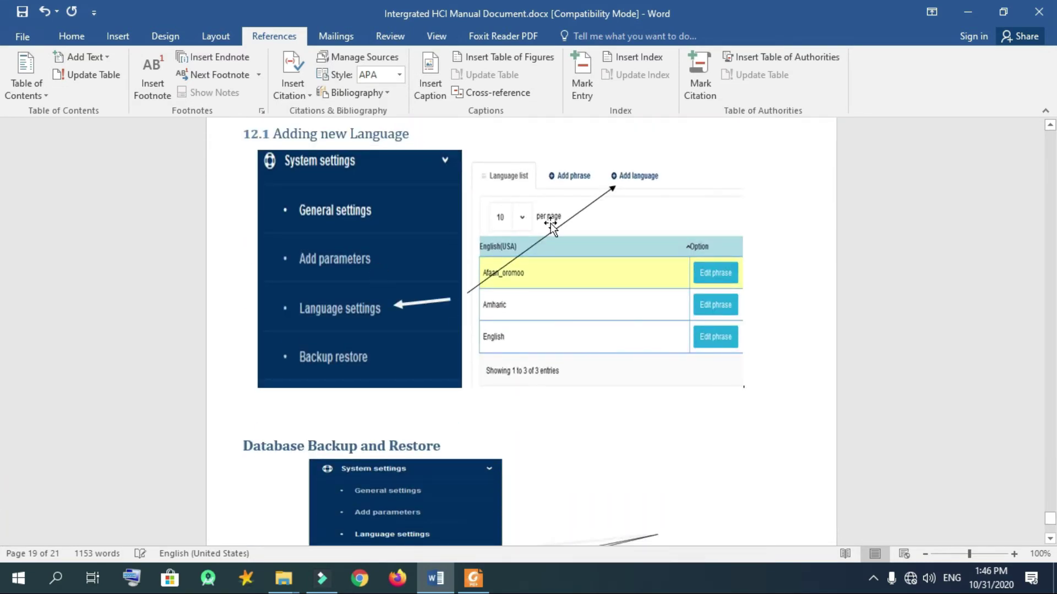
click(244, 448)
text(13)
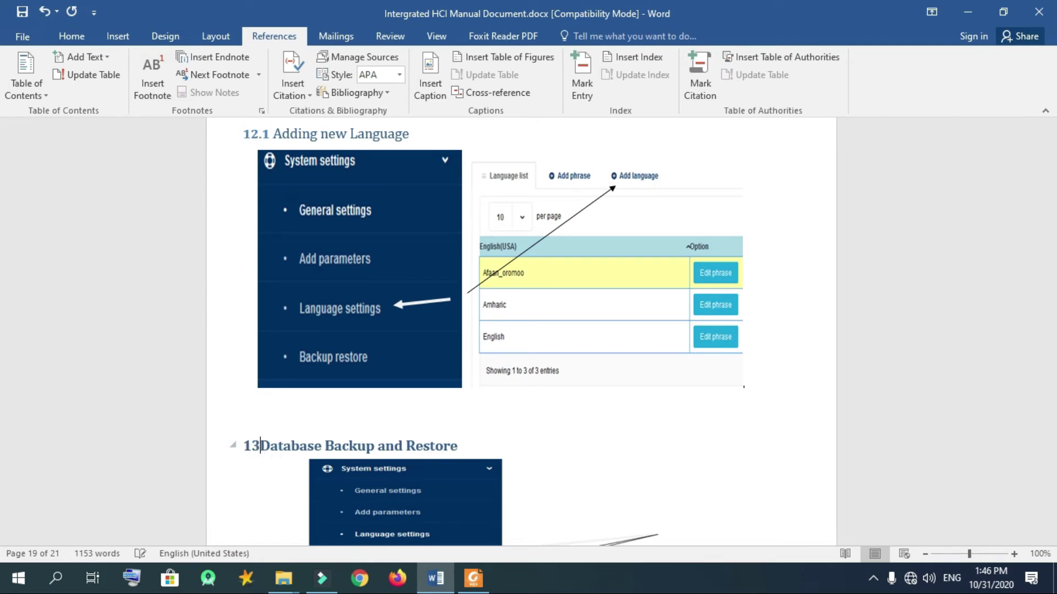
text(.)
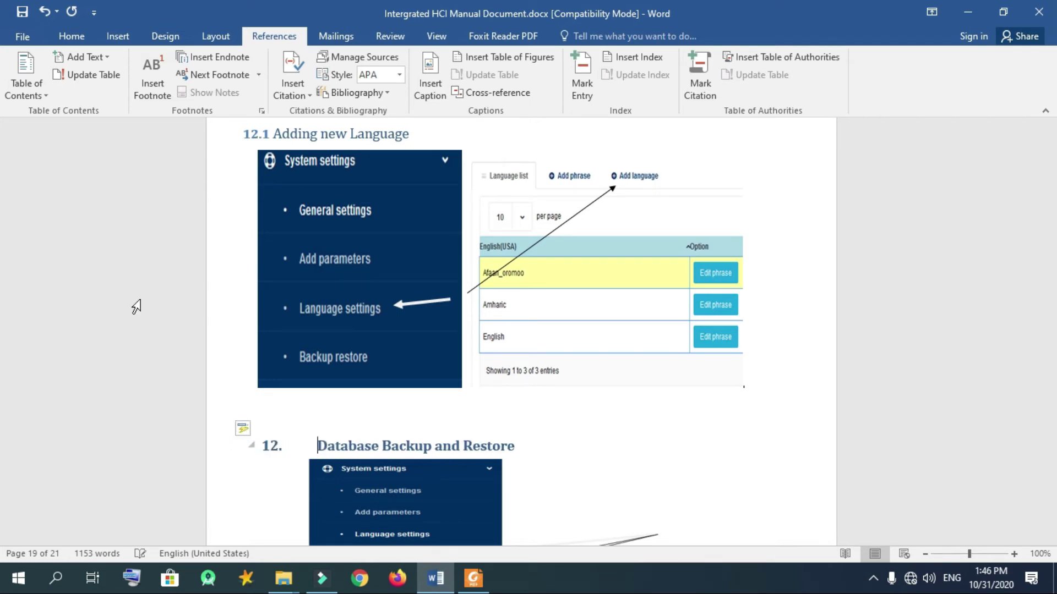
click(21, 12)
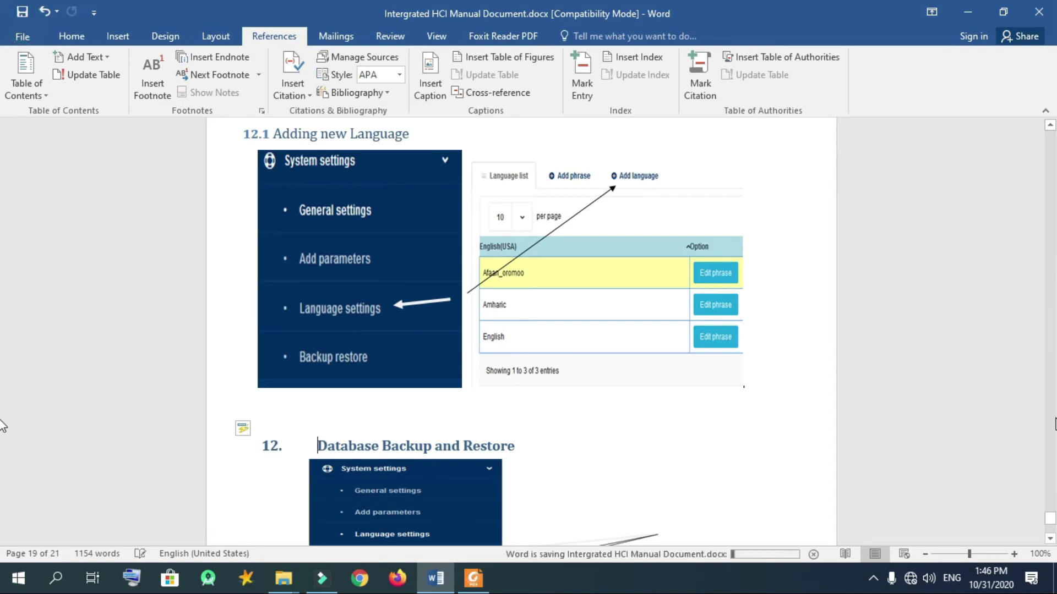
Step: Update the entire table of contents on page 2, including both the heading entries and the page numbers
drag(1047, 522, 3, 163)
click(446, 419)
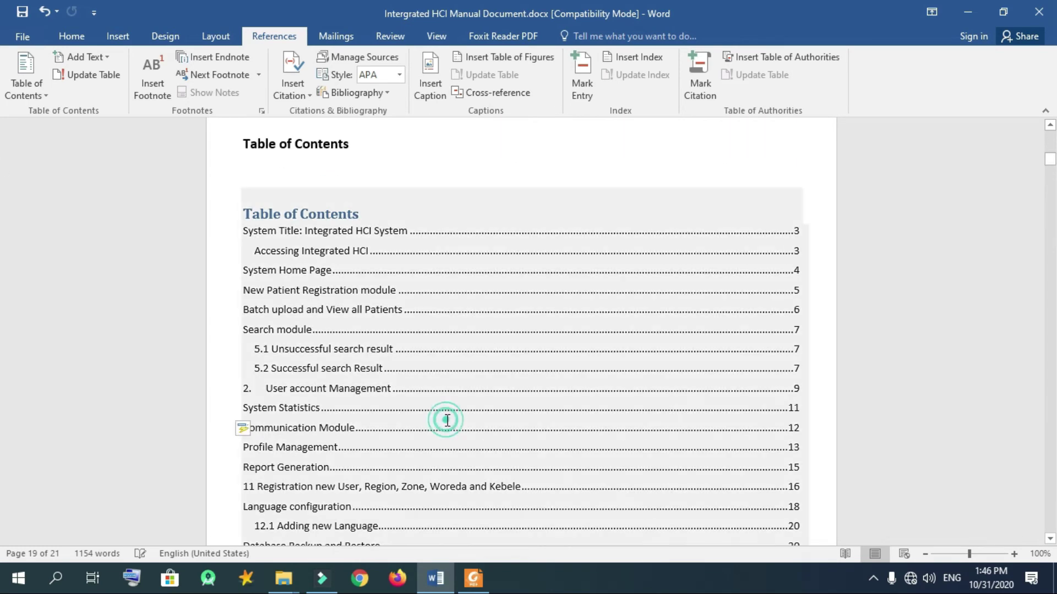
click(312, 176)
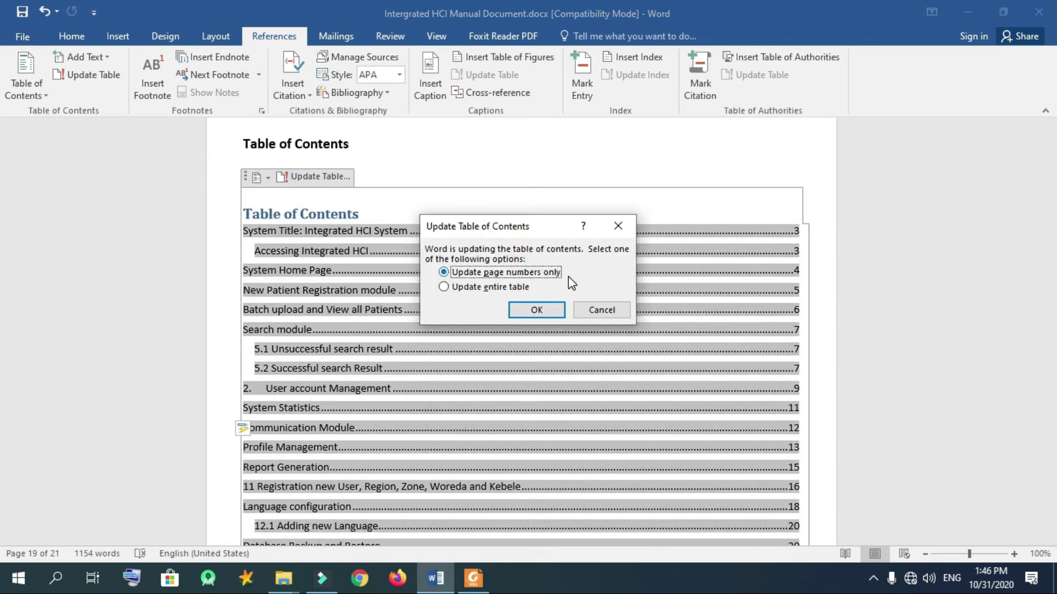
click(444, 287)
click(535, 310)
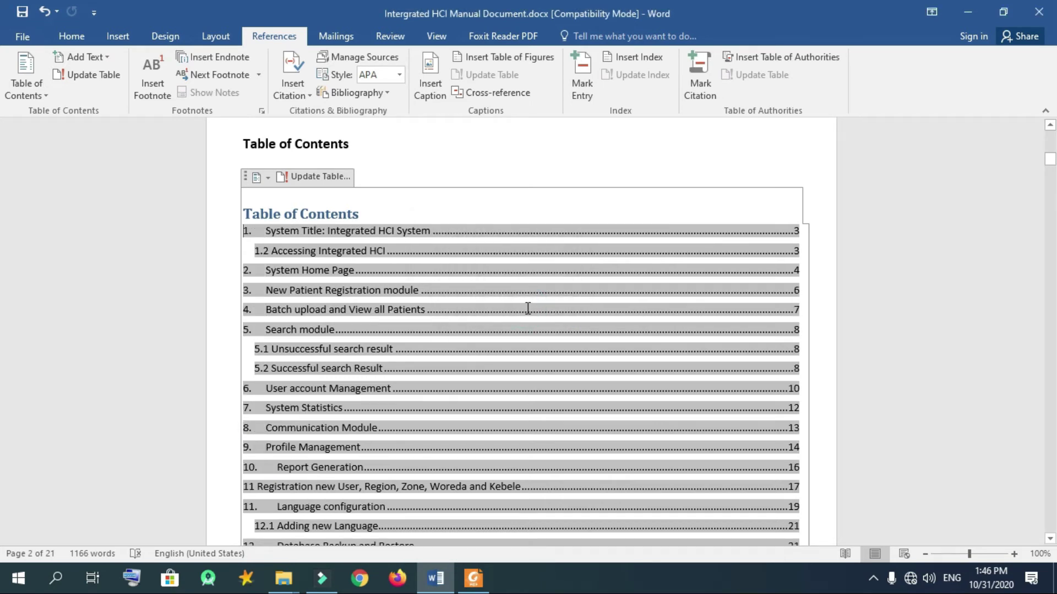
click(648, 390)
Step: Insert blank lines before the "Major Function Integrated HCI Application" heading to push it onto the page after the table of contents
drag(1051, 161, 1051, 170)
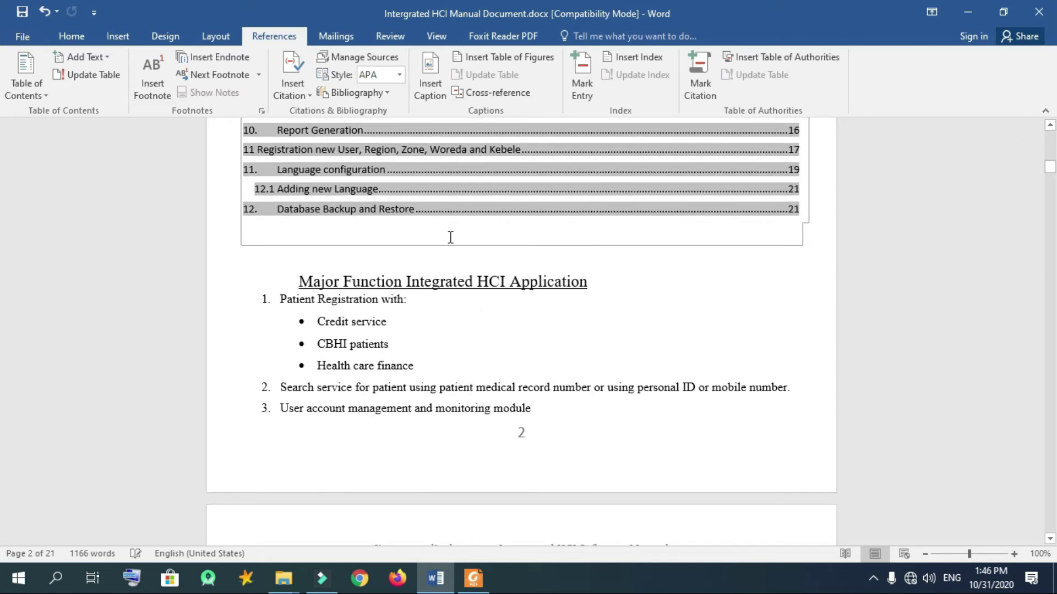
click(286, 278)
key(Return)
key(Return)
key(Return)
key(Return)
key(Return)
key(Return)
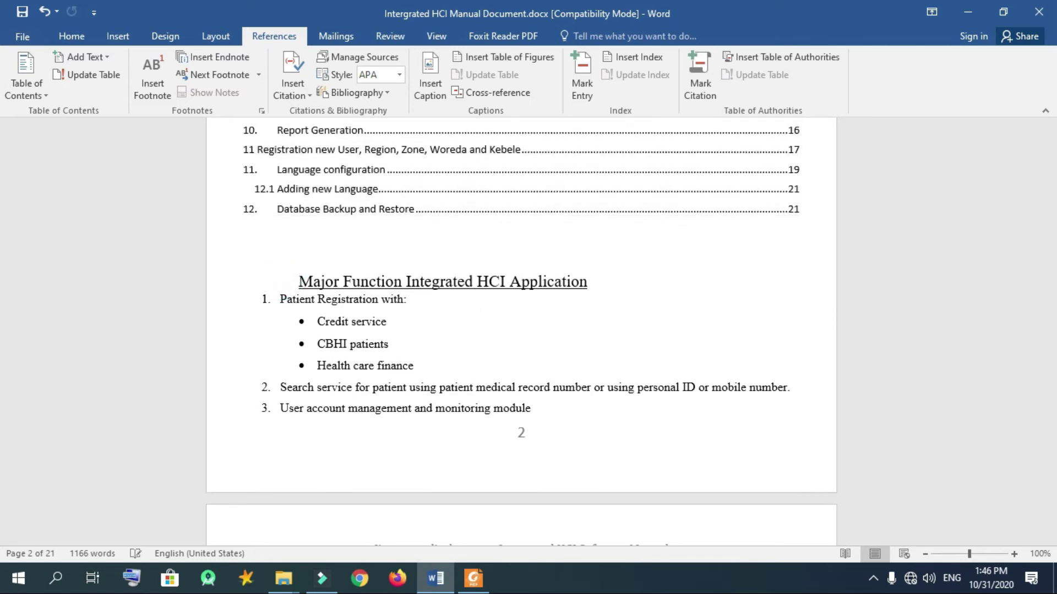
key(Return)
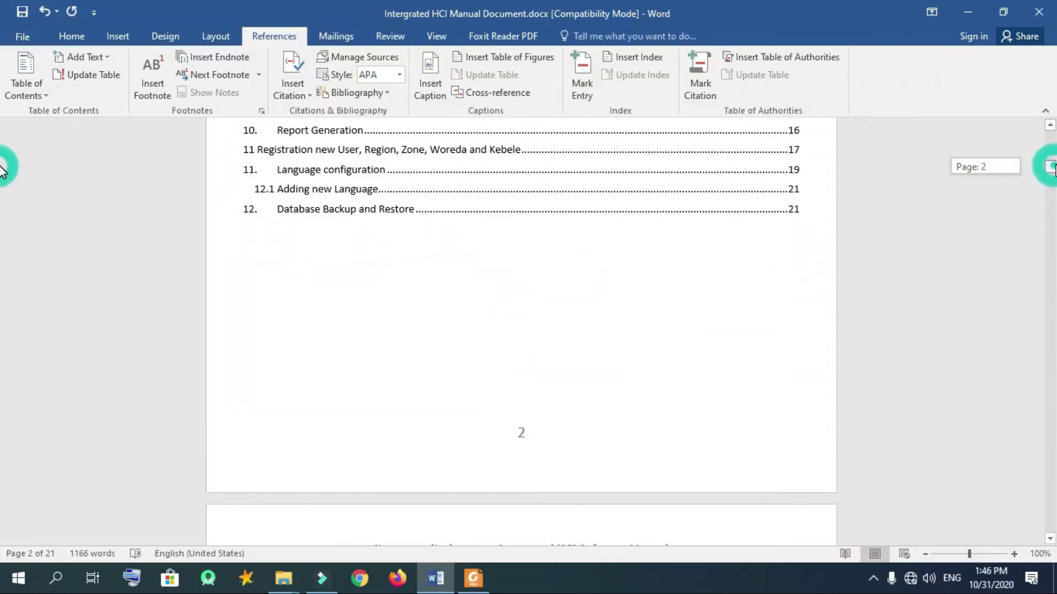
Step: Open the page footer for editing and examine the page numbers on pages 1 and 3
scroll(3, 152, up, 15)
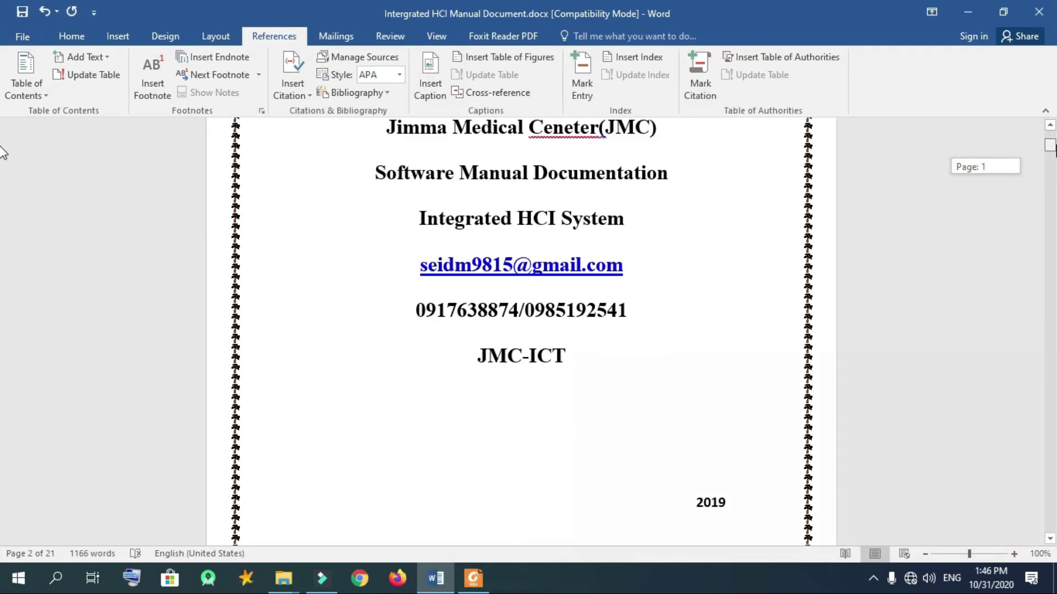
scroll(3, 151, down, 3)
click(519, 383)
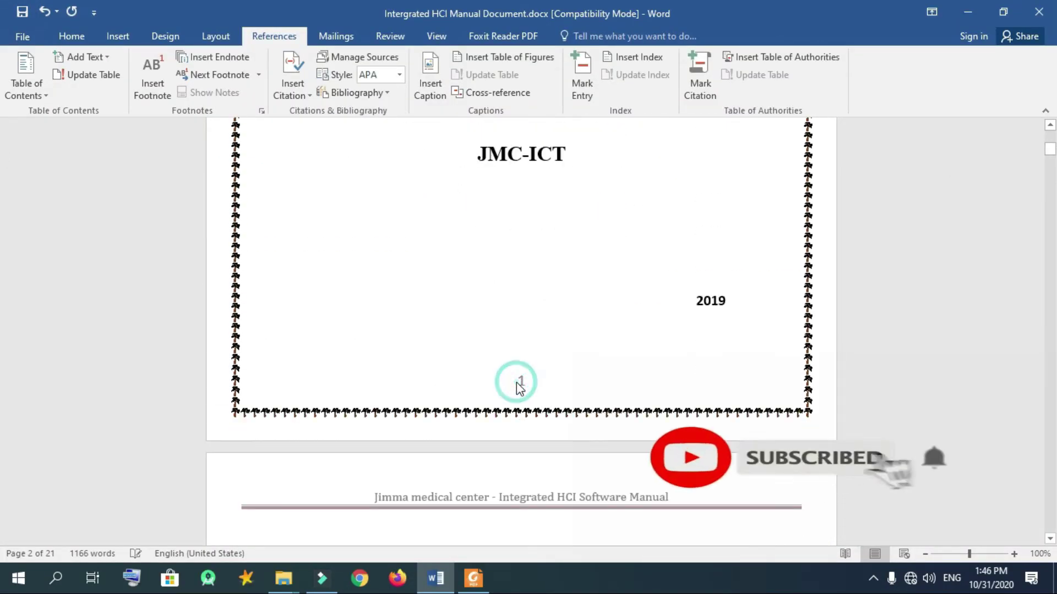
click(520, 383)
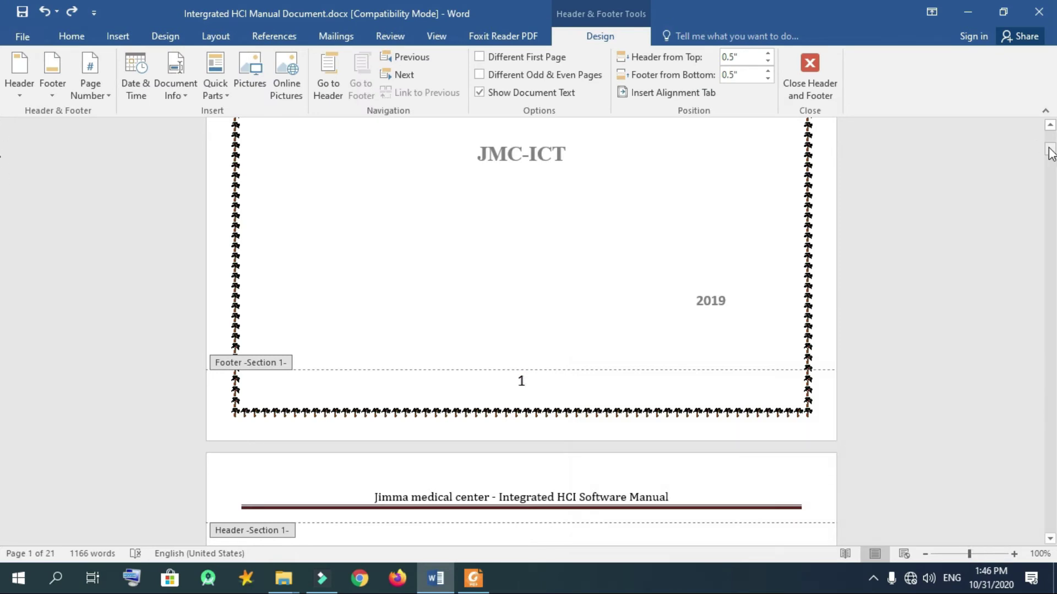
drag(1053, 156, 1053, 197)
double_click(508, 250)
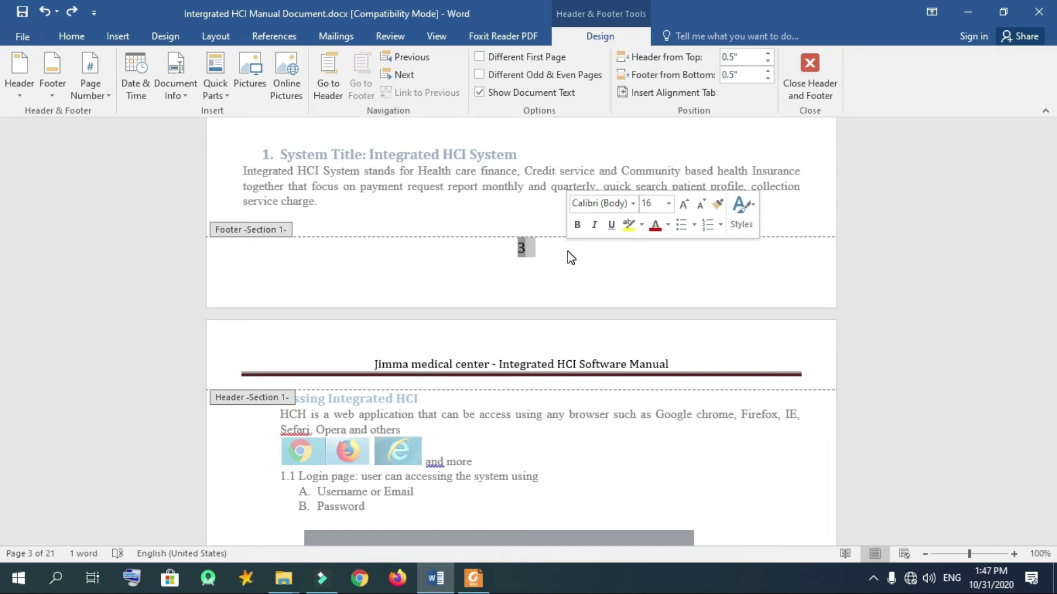
click(442, 302)
click(482, 285)
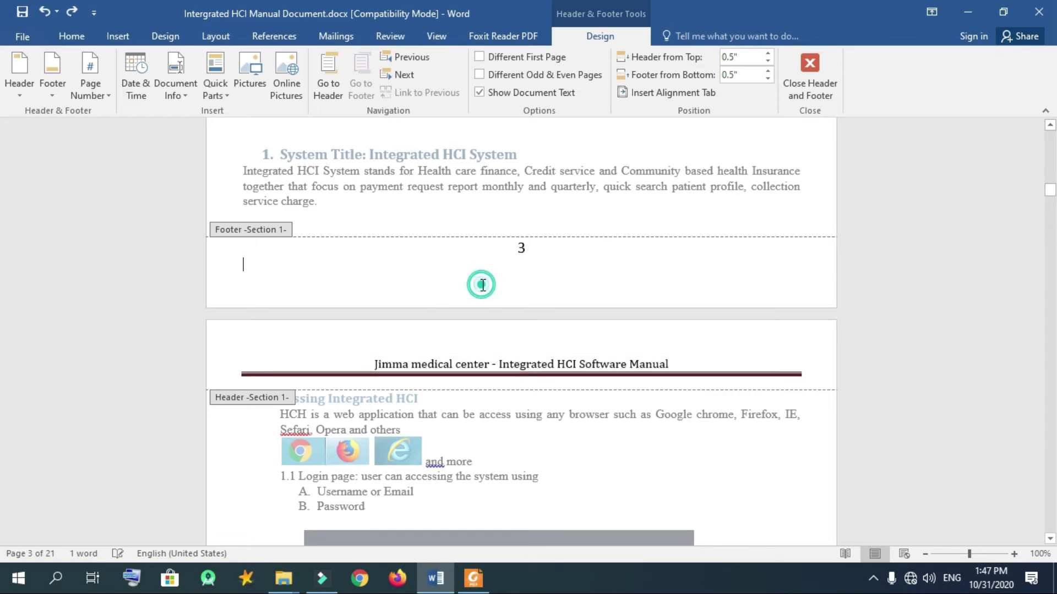
Step: Leave footer editing and insert blank lines above the "System Title: Integrated HCI System" heading to push it off page 3
mouse_move(1050, 191)
mouse_down()
mouse_move(1050, 171)
mouse_move(1050, 185)
mouse_up()
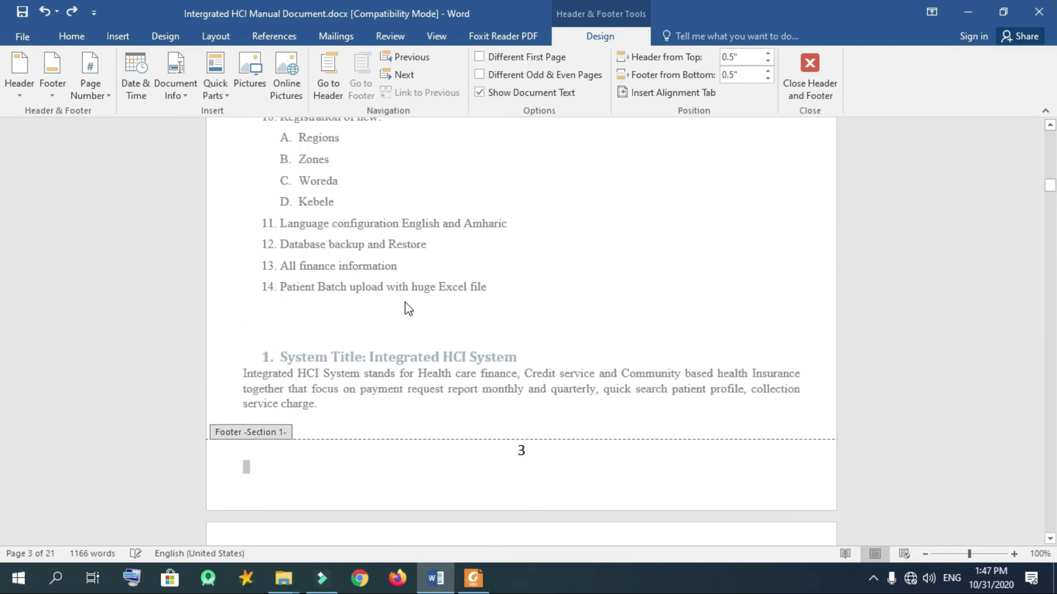
double_click(323, 311)
key(Return)
key(Return)
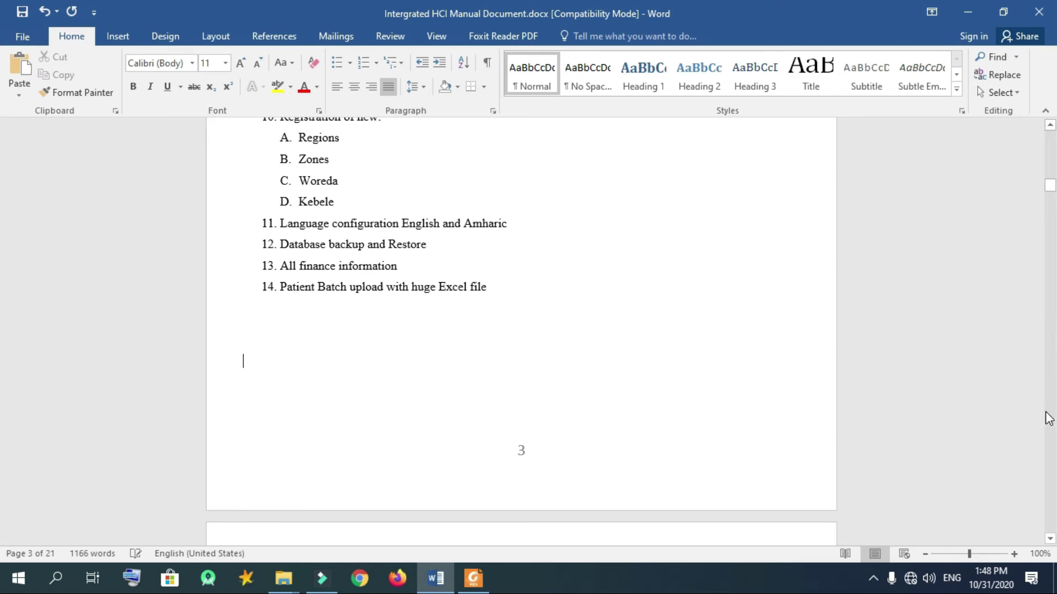
Step: Delete the manually written "Table of Contents" title and the extra blank line above the automatic table on page 2
mouse_move(1050, 183)
mouse_down()
mouse_move(1052, 147)
mouse_move(1055, 164)
mouse_up()
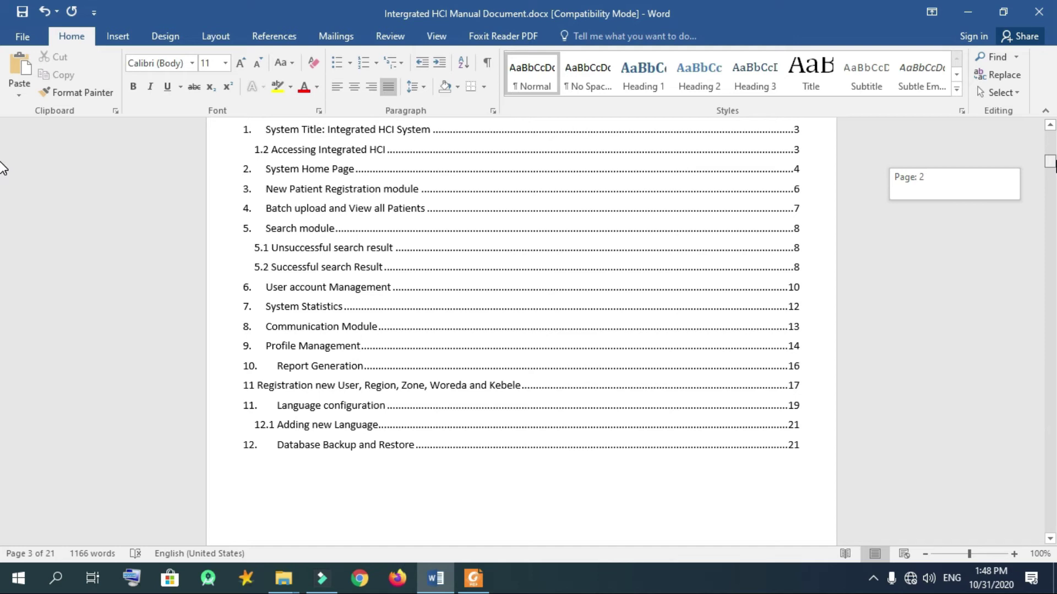
drag(1056, 165, 1055, 162)
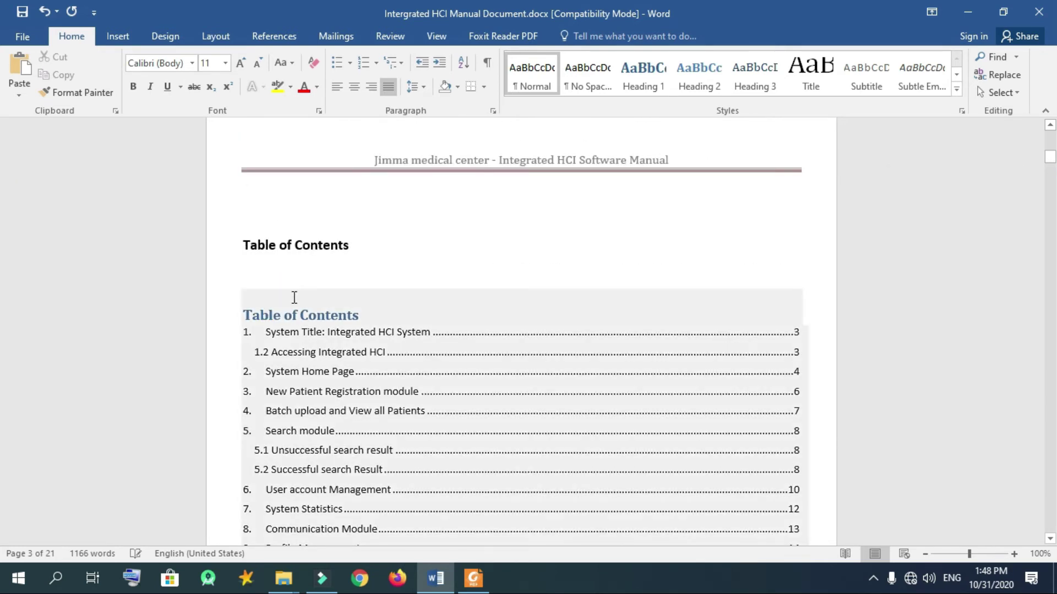
drag(359, 246, 154, 235)
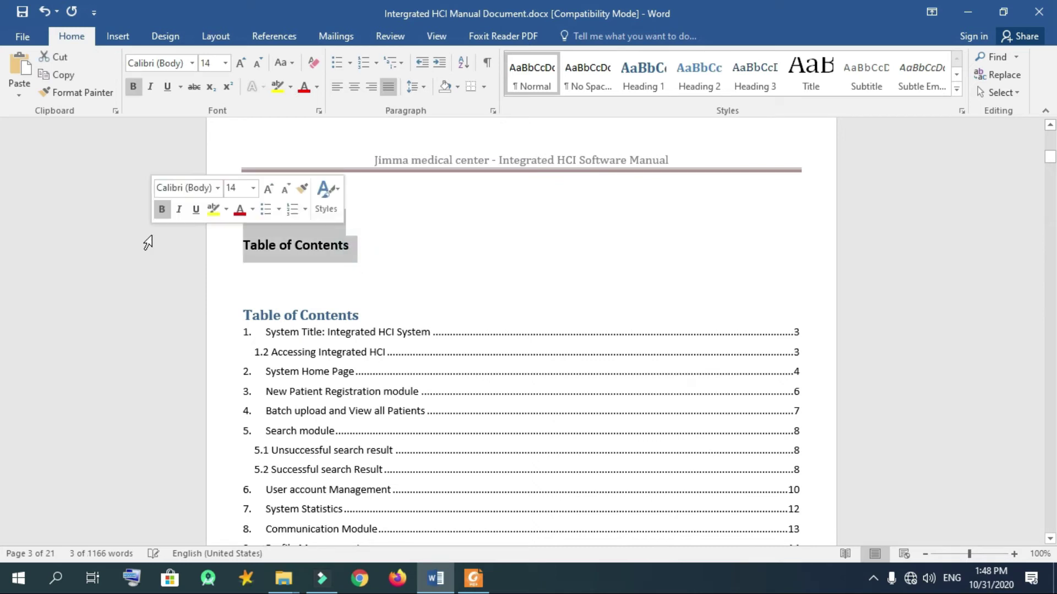
key(Delete)
key(BackSpace)
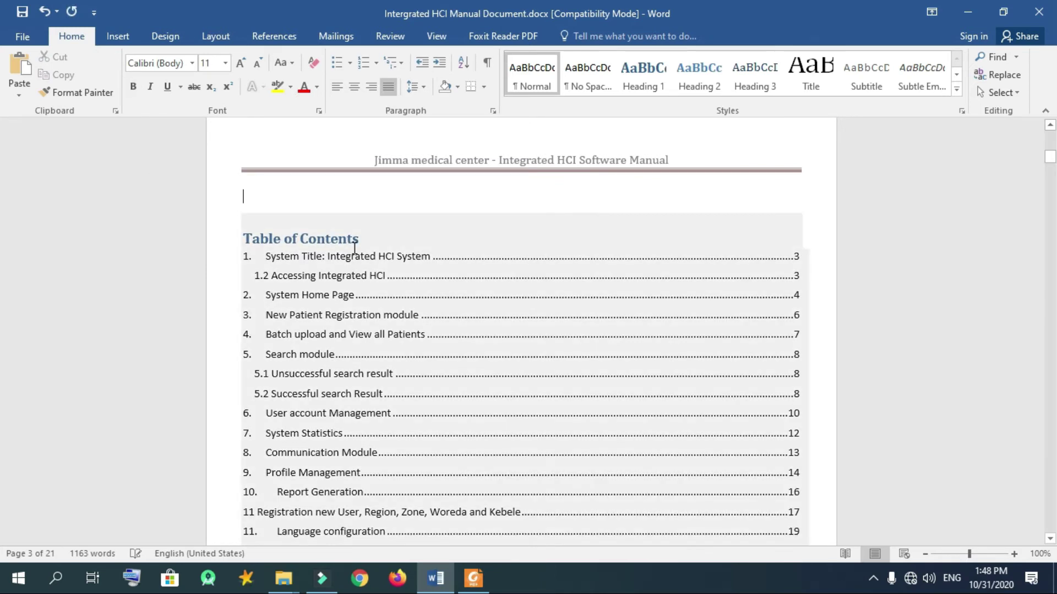
click(264, 198)
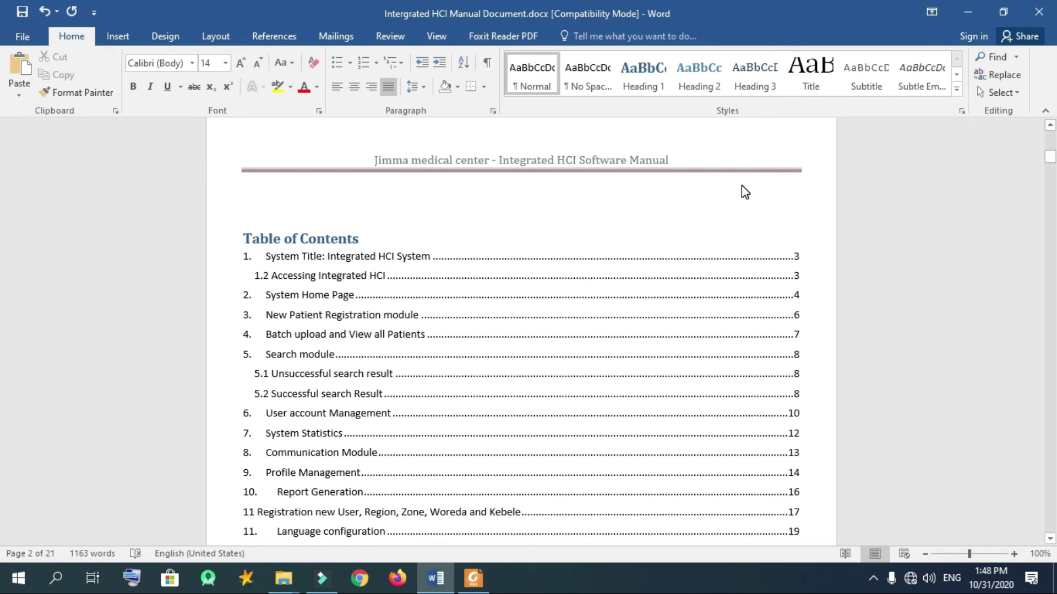
Step: Add four blank lines above the "Major Function Integrated HCI Application" heading to push it back to page 3
drag(1045, 160, 1052, 172)
click(339, 265)
key(Return)
key(Return)
key(Return)
key(Return)
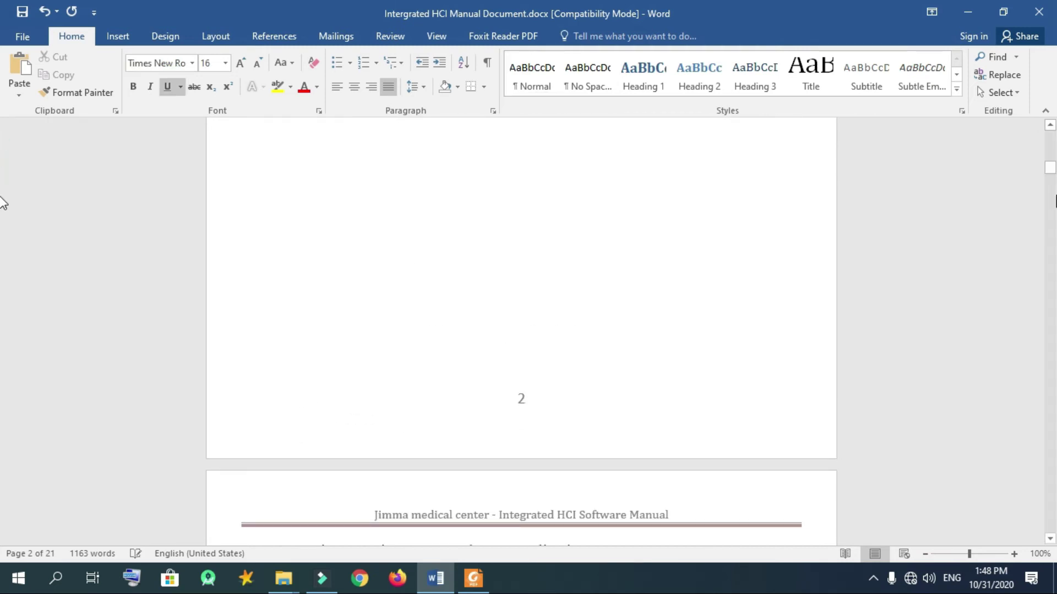
drag(1051, 172, 1053, 179)
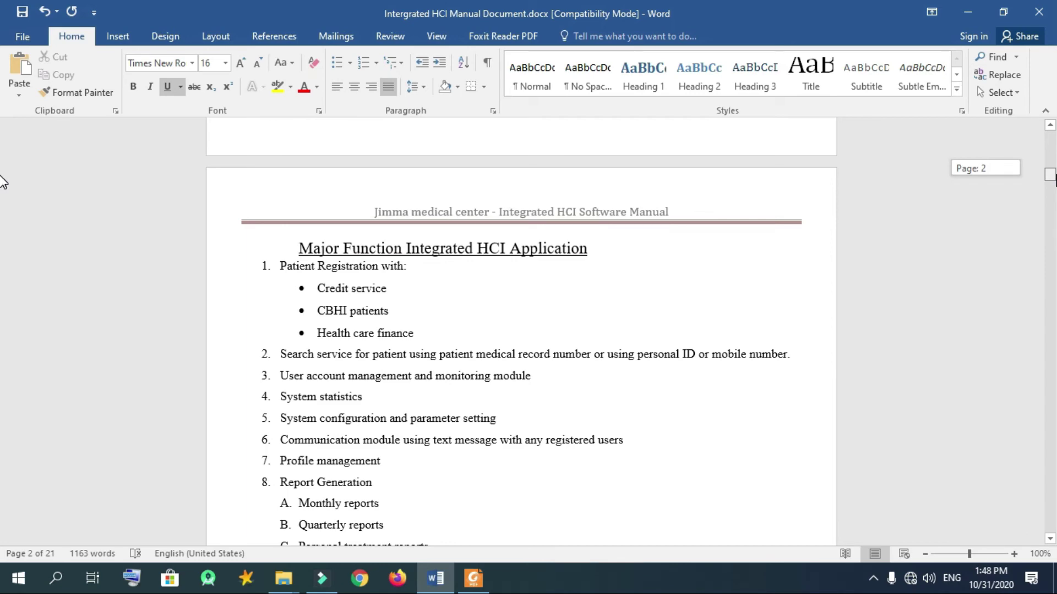
drag(1054, 178, 1054, 188)
click(503, 265)
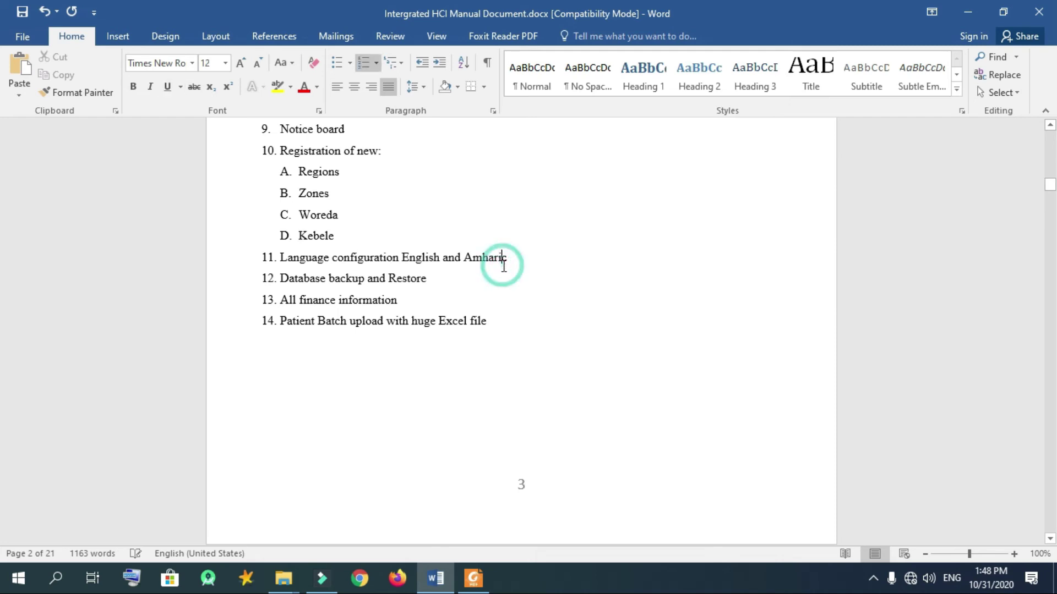
Step: Insert a Next Page section break at the end of page 2, before the "Major Function Integrated HCI Application" heading
drag(1052, 187, 1052, 171)
click(527, 151)
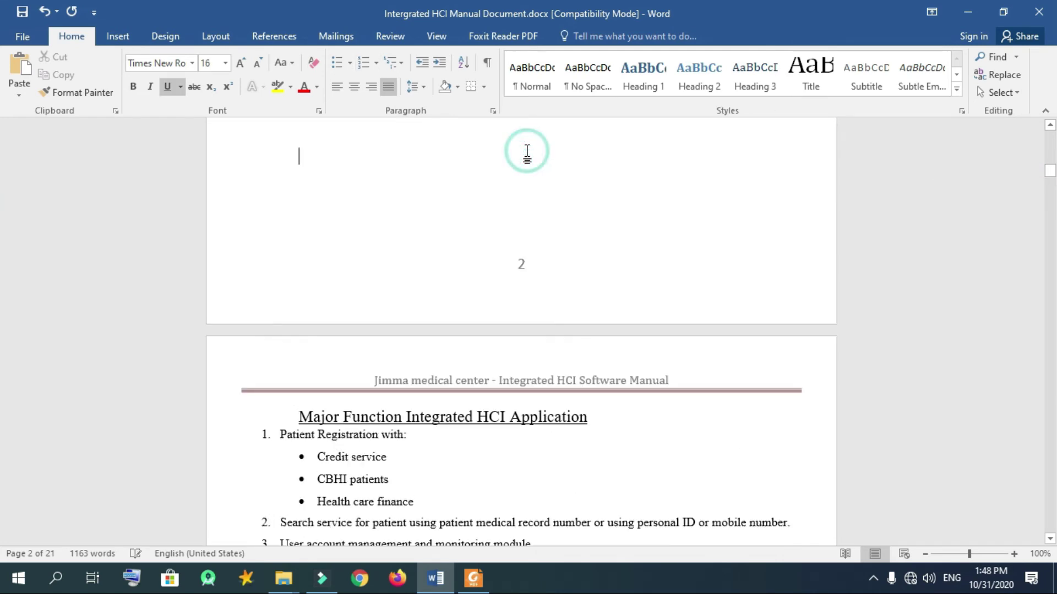
click(116, 34)
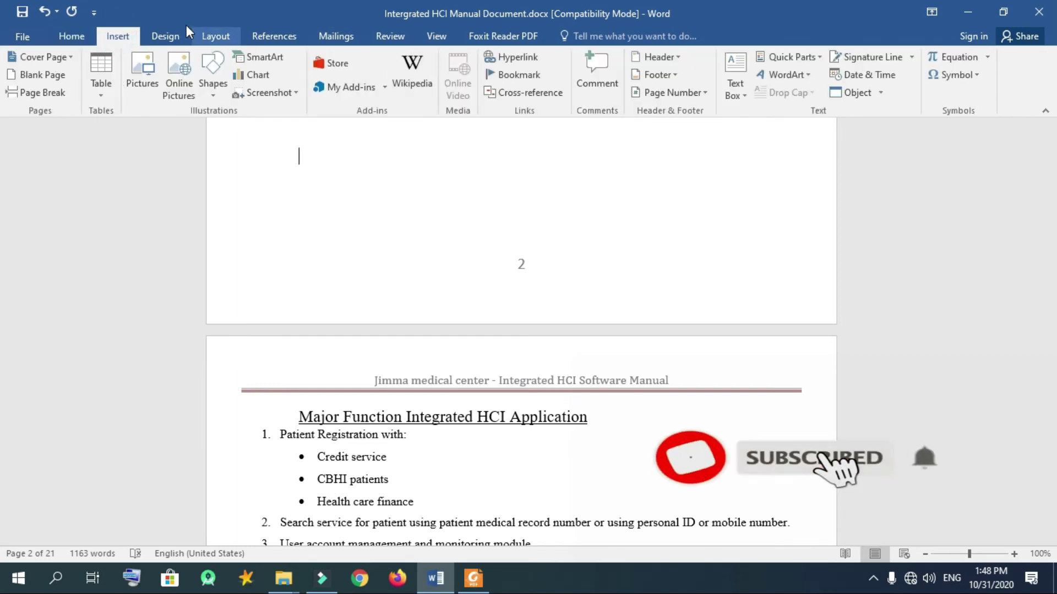
click(70, 35)
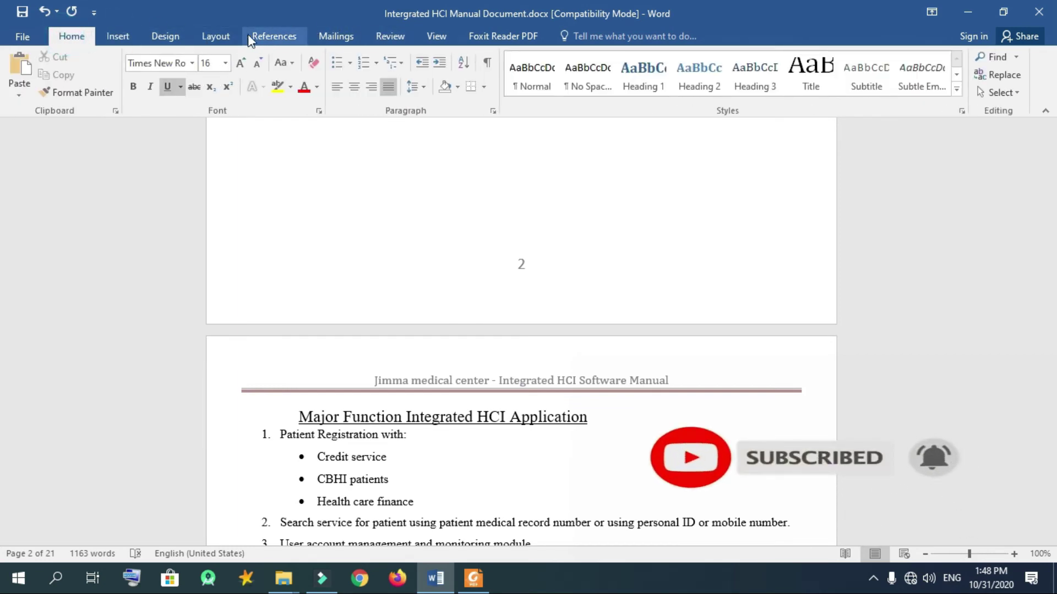
click(216, 36)
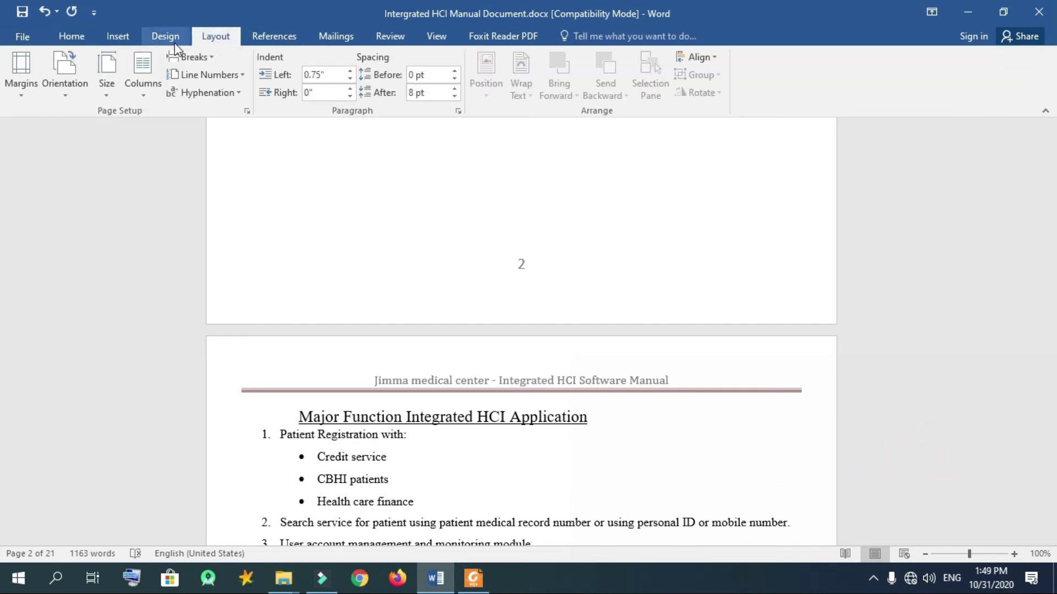
click(190, 57)
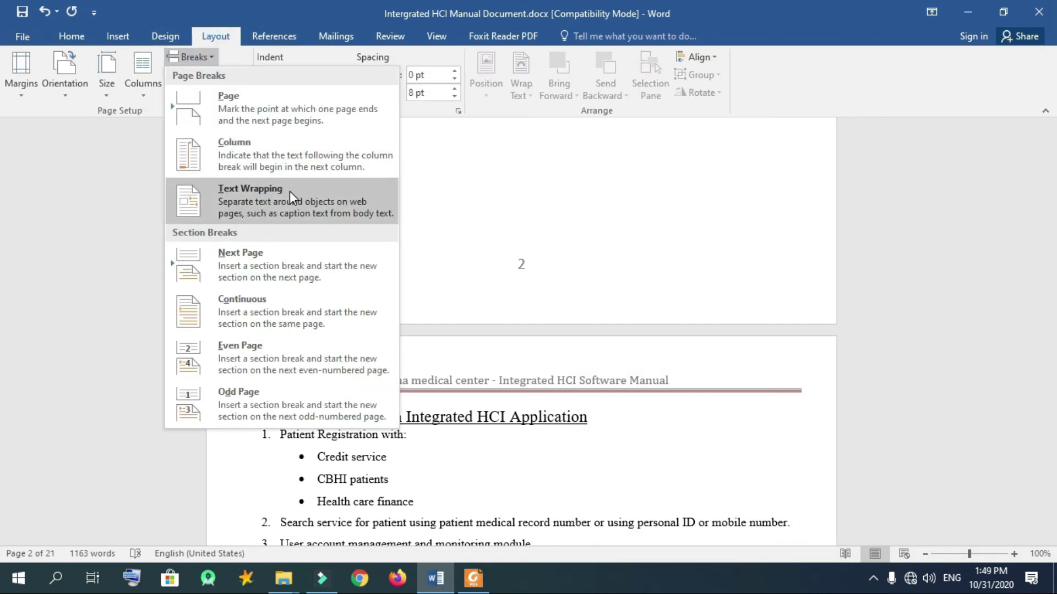
click(294, 262)
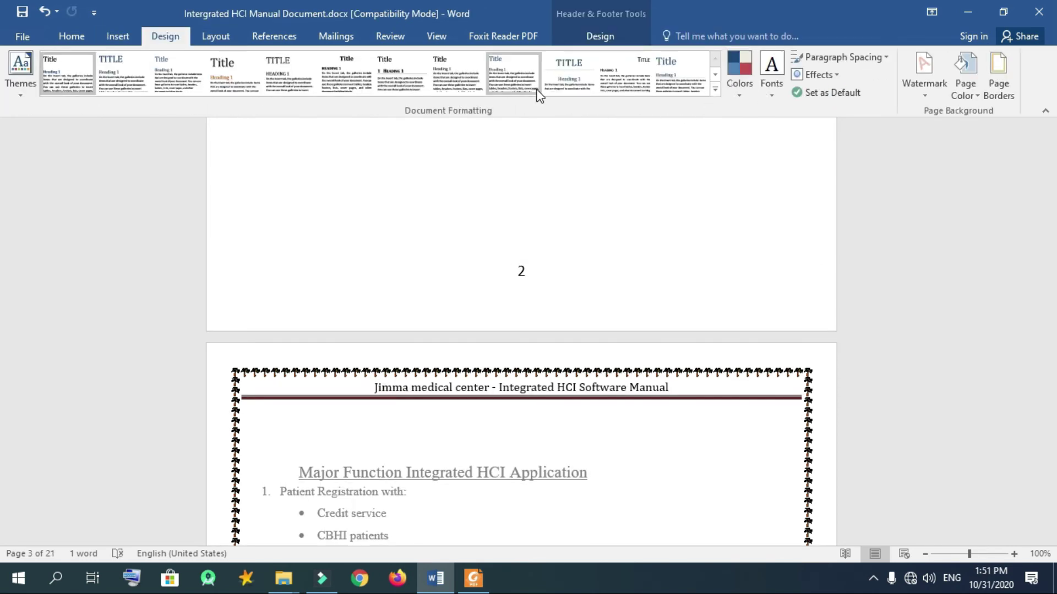
Step: Remove the palm-tree page border from the first page of section 2, and leave header editing on the cover page
click(1003, 87)
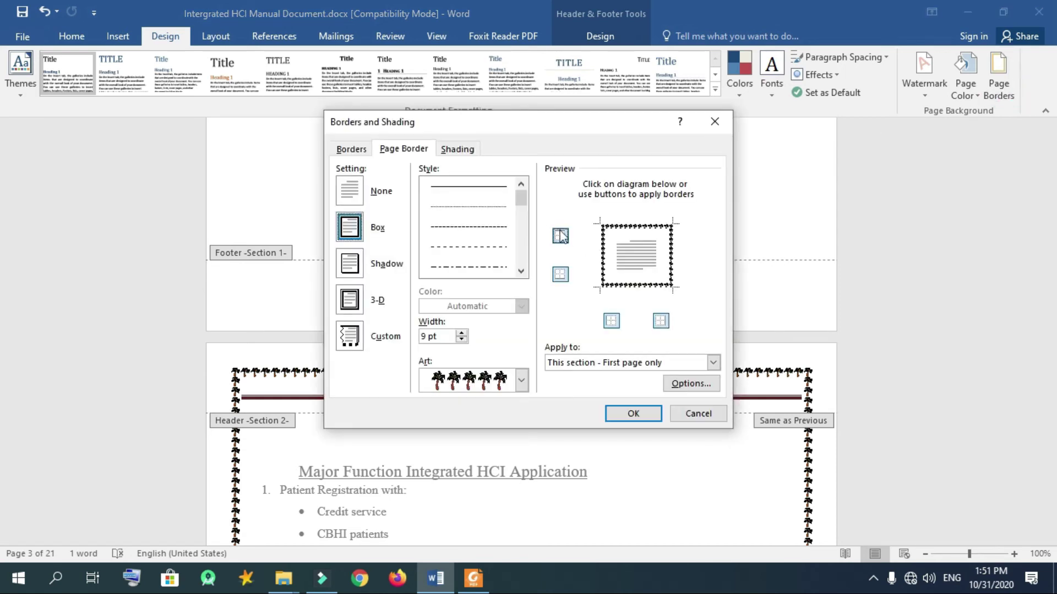
click(346, 193)
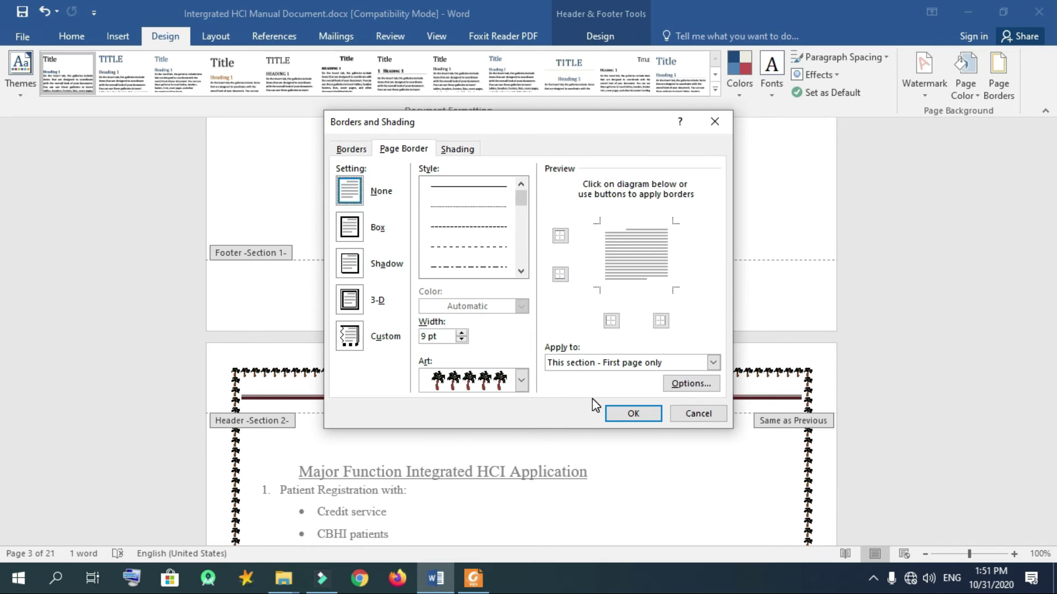
click(610, 415)
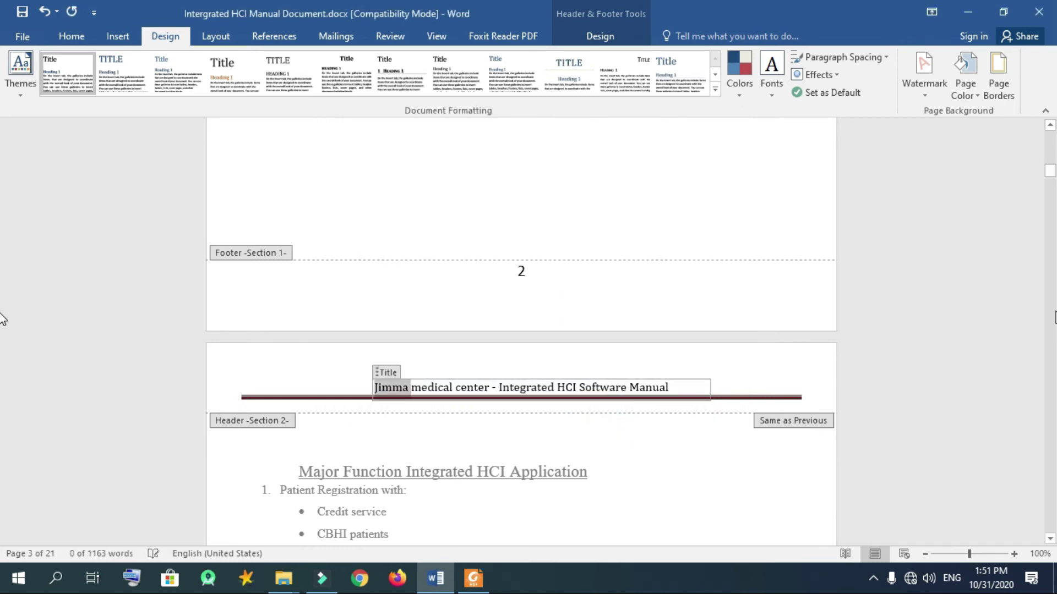
scroll(1, 320, down, 10)
drag(1051, 200, 1055, 114)
click(451, 442)
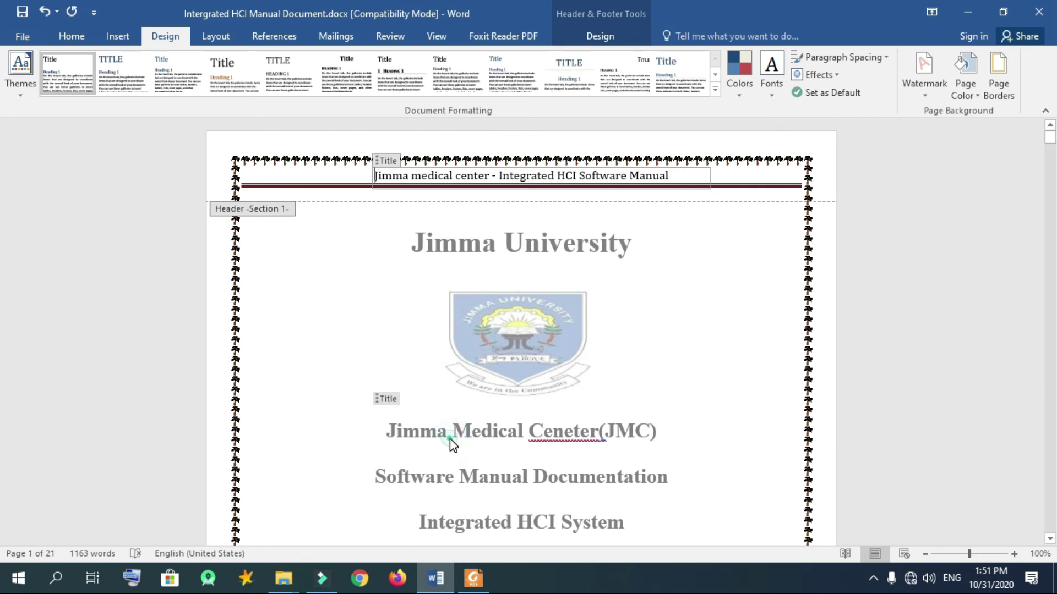
double_click(450, 438)
Step: Format the first section's page numbers as i, ii, iii with their own starting number instead of continuing from the previous section
click(108, 44)
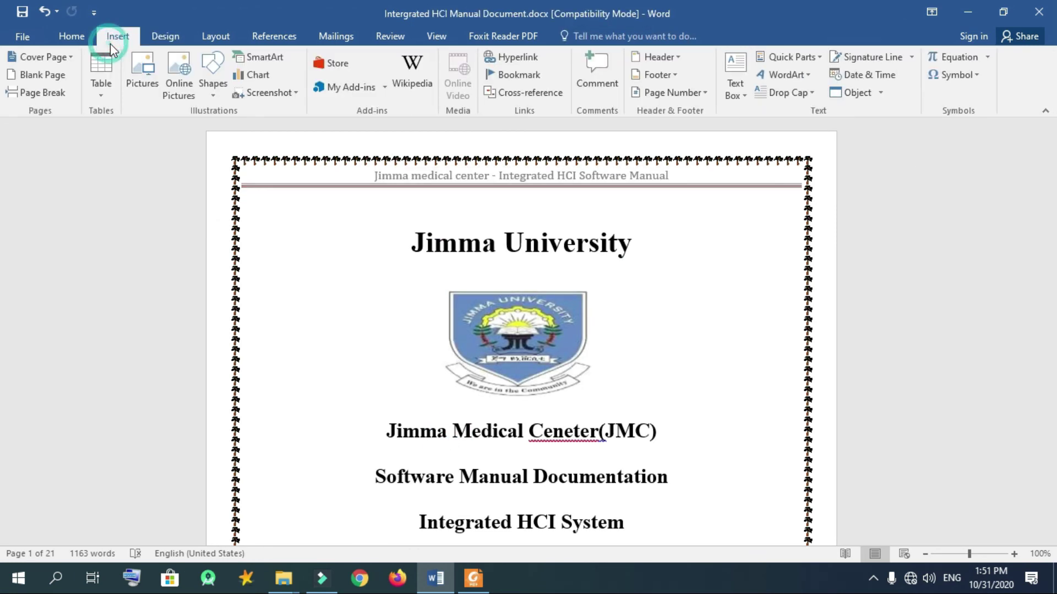
click(673, 92)
mouse_move(708, 166)
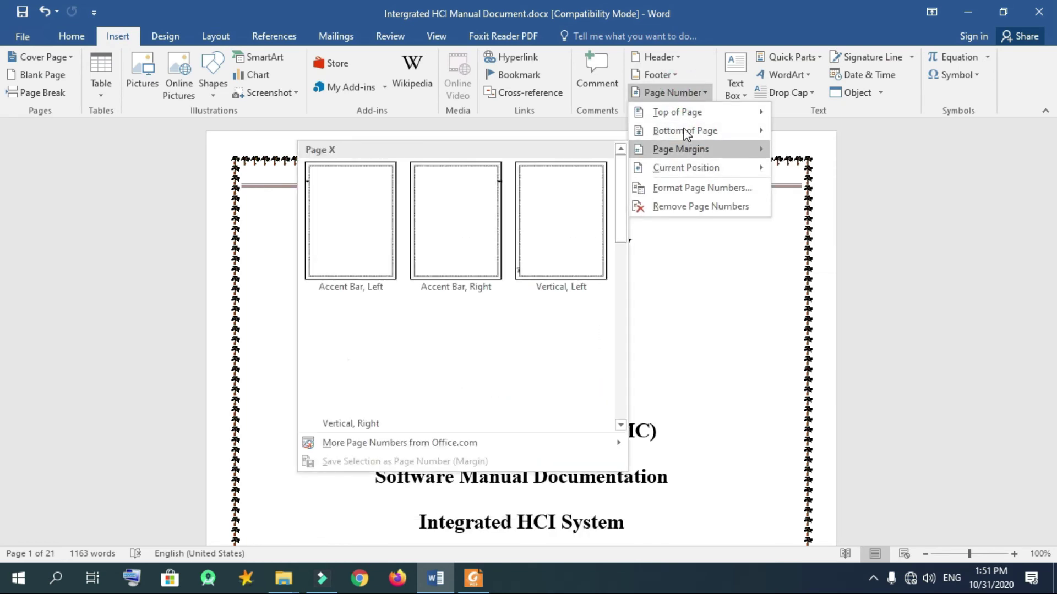
mouse_move(682, 132)
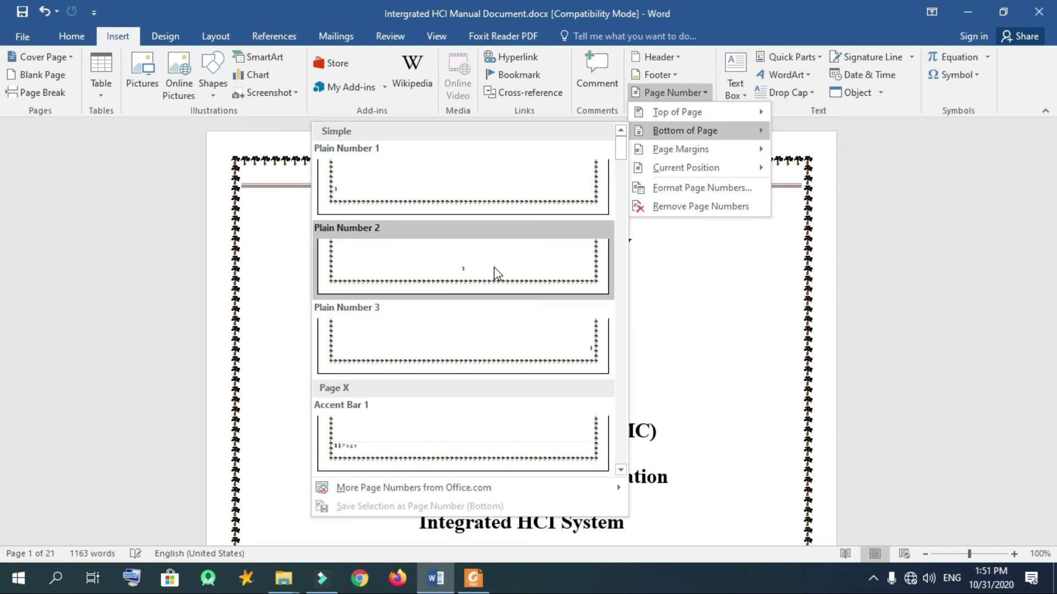
click(704, 189)
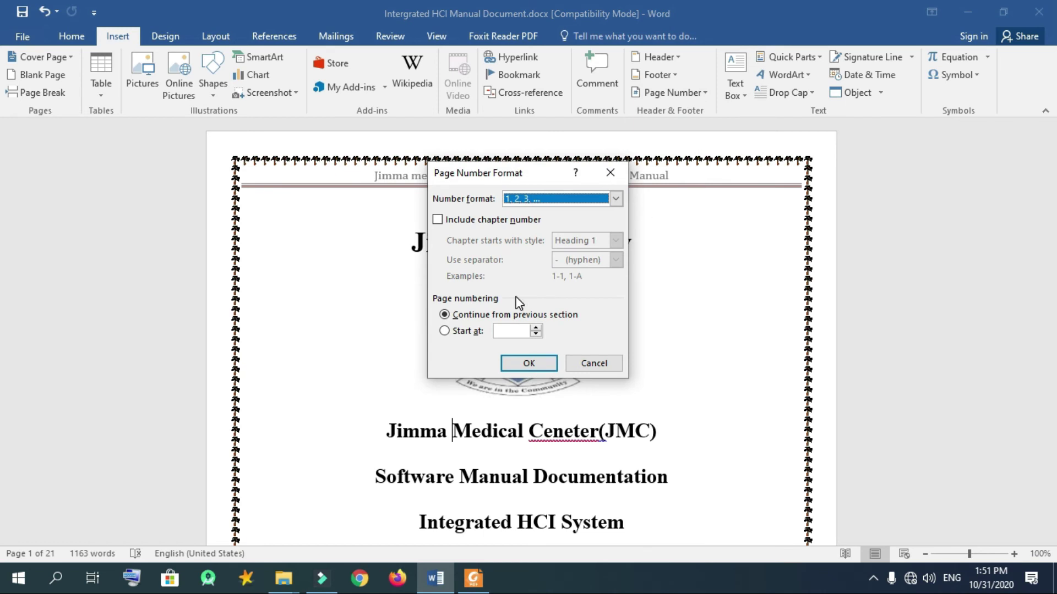
click(590, 198)
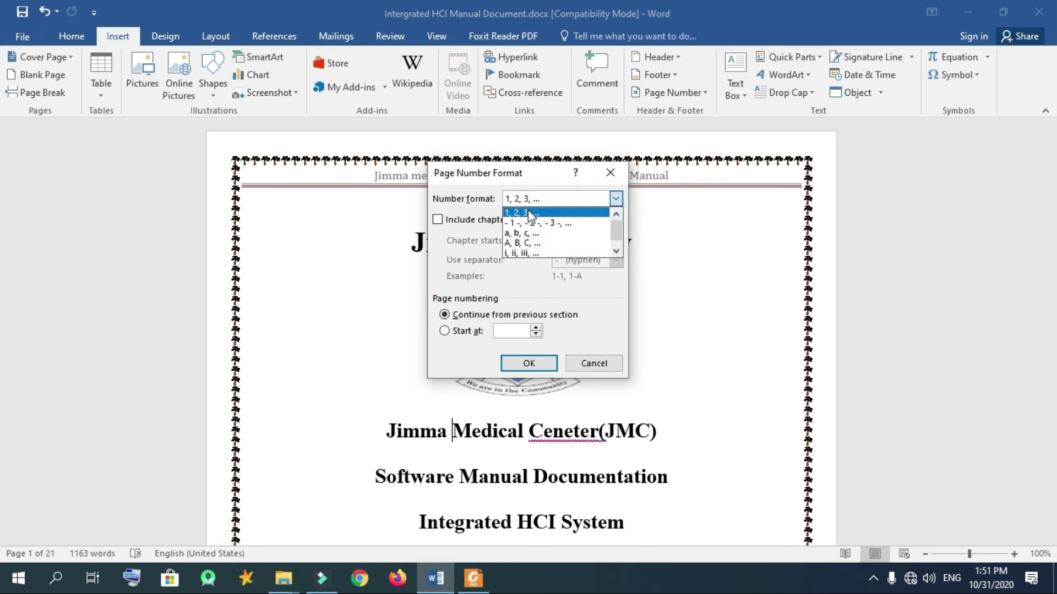
click(520, 253)
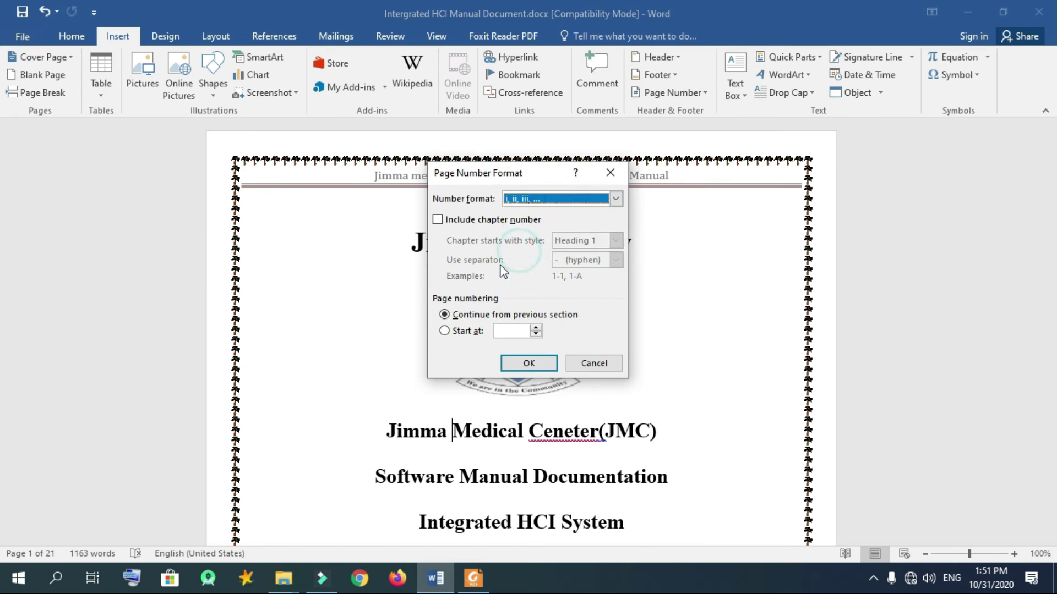
click(447, 330)
click(529, 363)
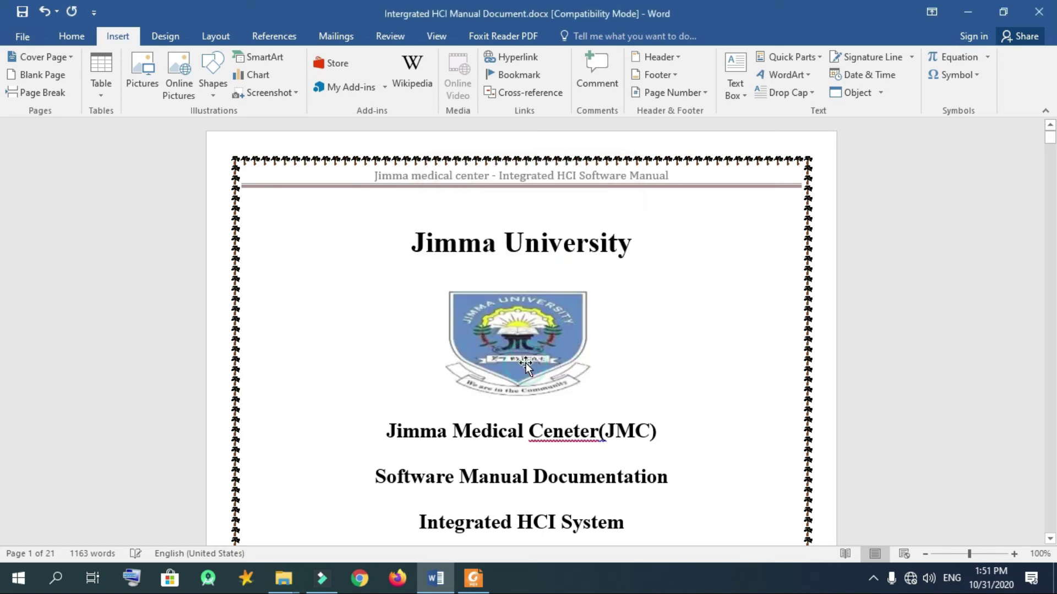
click(715, 300)
drag(1051, 139, 1052, 181)
drag(2, 178, 1, 136)
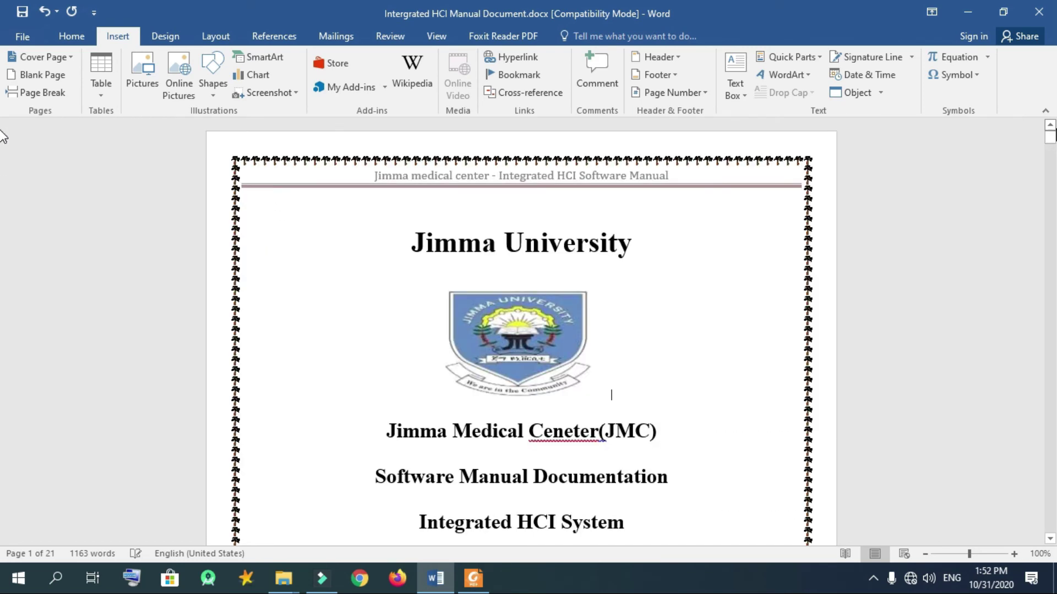
Step: Save a copy of the document to the Desktop as the PDF "Intergrated HCI Manual Document.pdf"
click(28, 38)
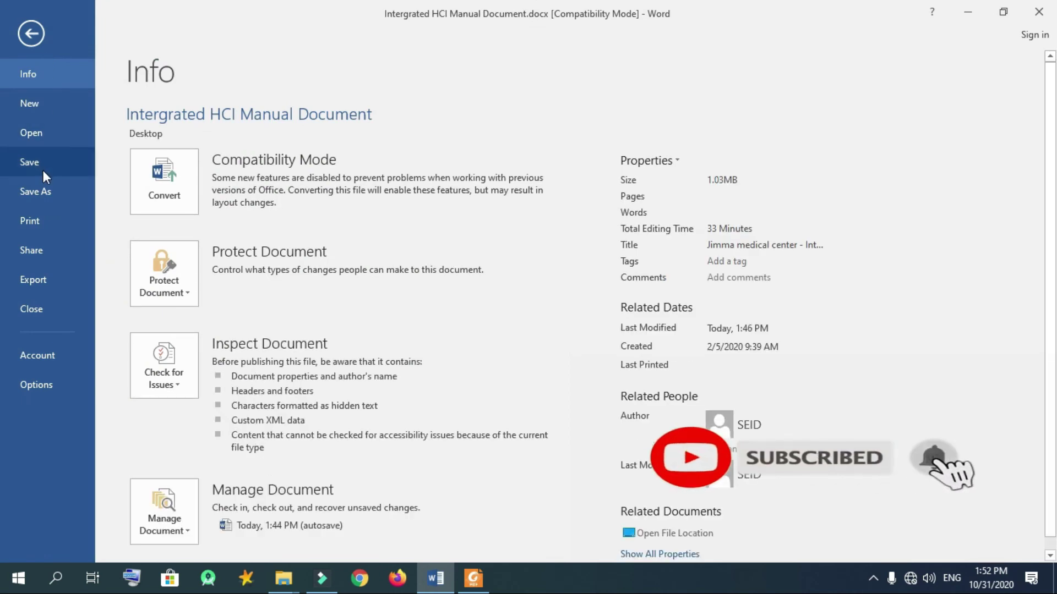
click(44, 189)
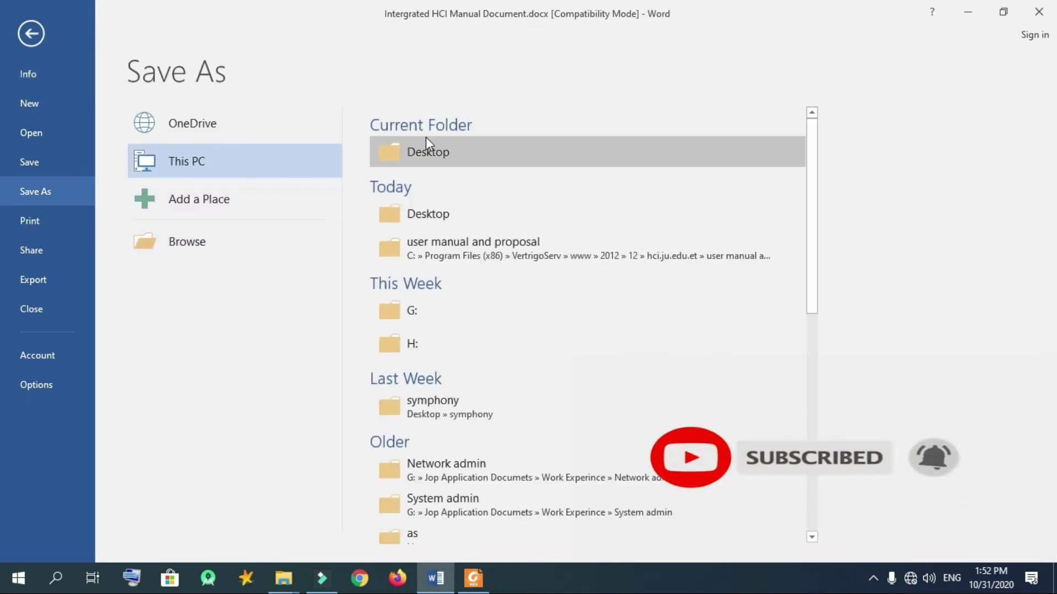
click(430, 152)
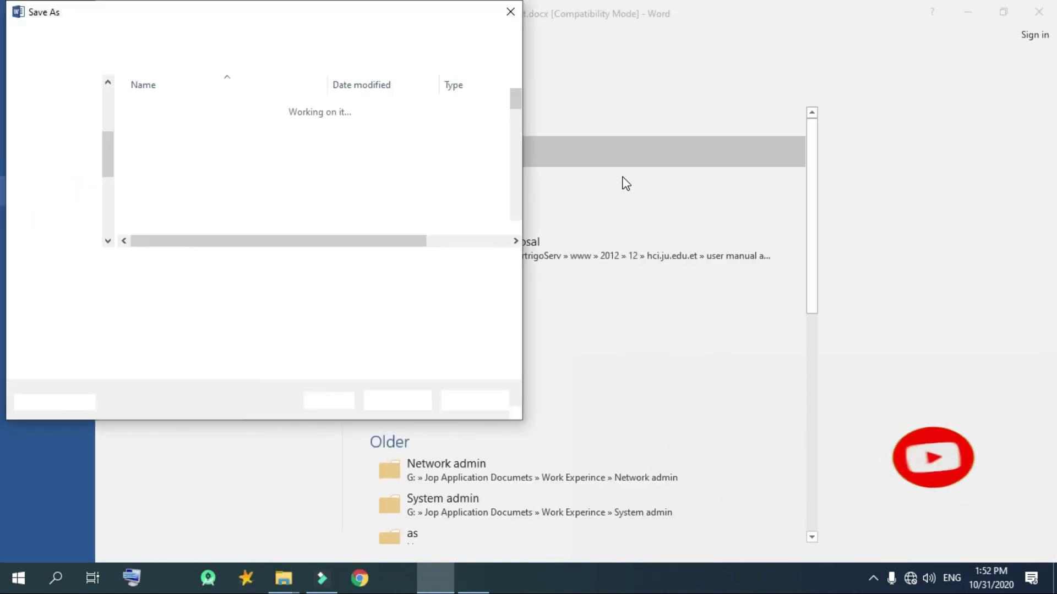
click(305, 285)
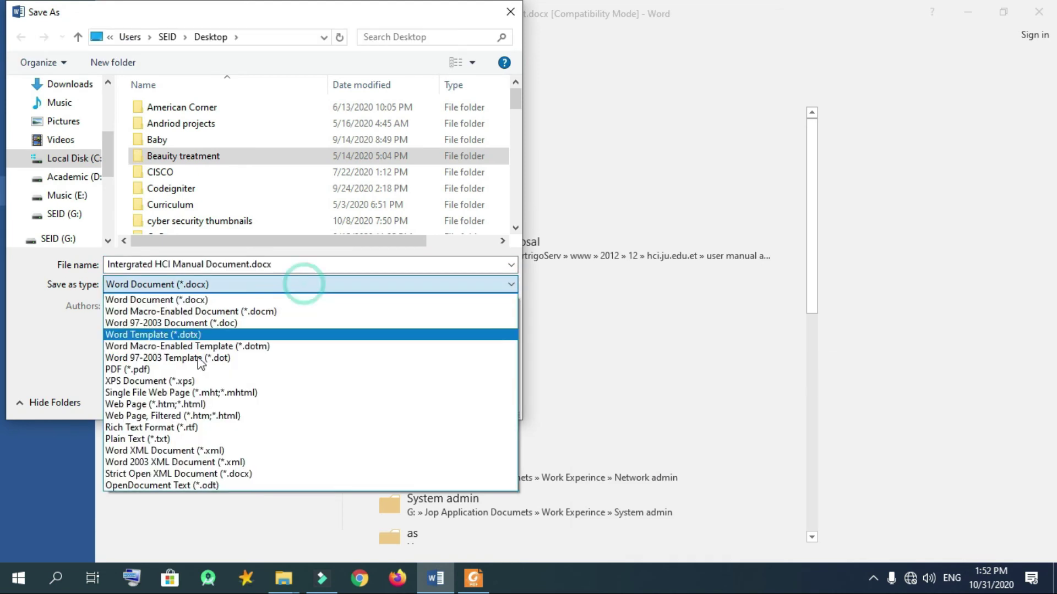
click(162, 373)
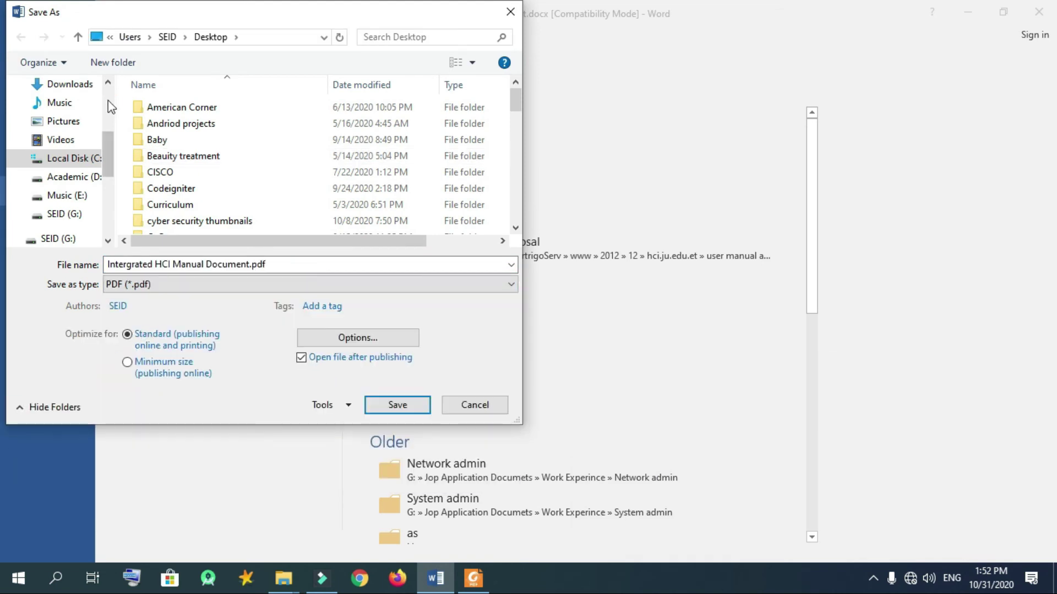
click(108, 100)
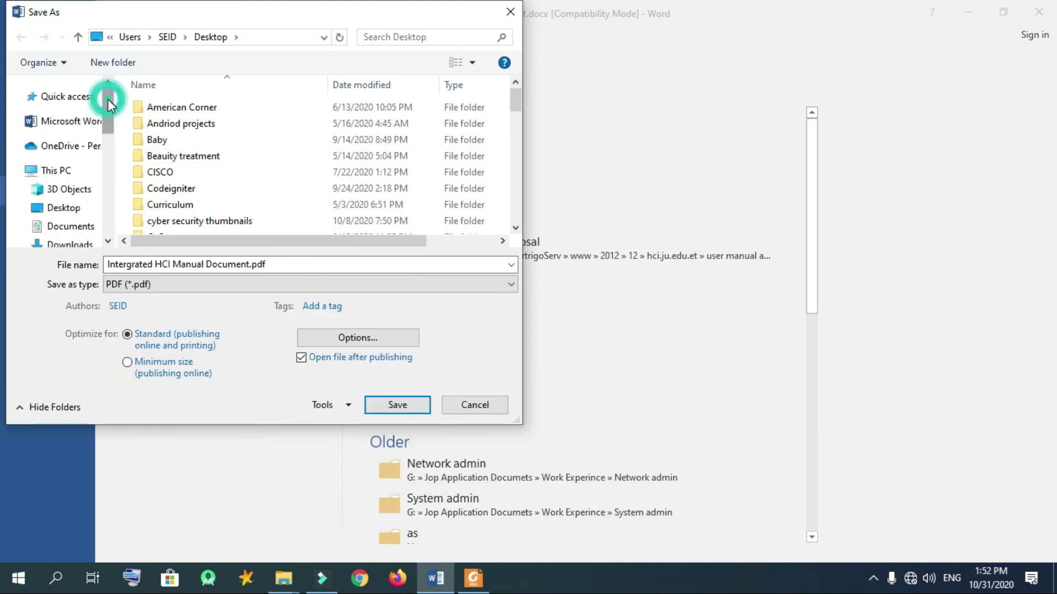
click(63, 208)
click(398, 407)
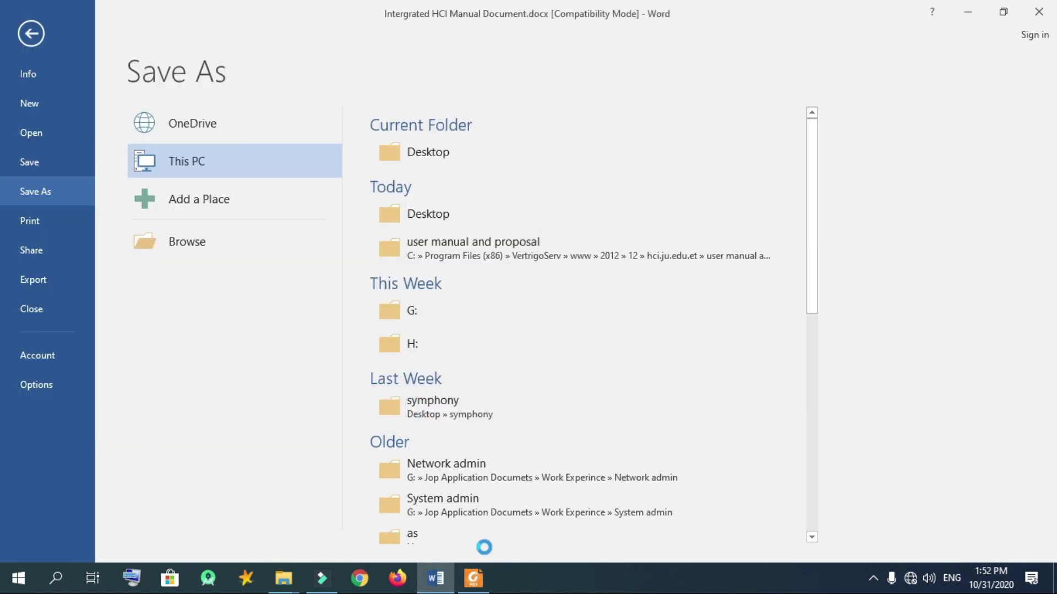
Step: Switch to Foxit Reader to view the exported PDF, dismissing the prompt about closing tabs
click(473, 578)
click(1043, 9)
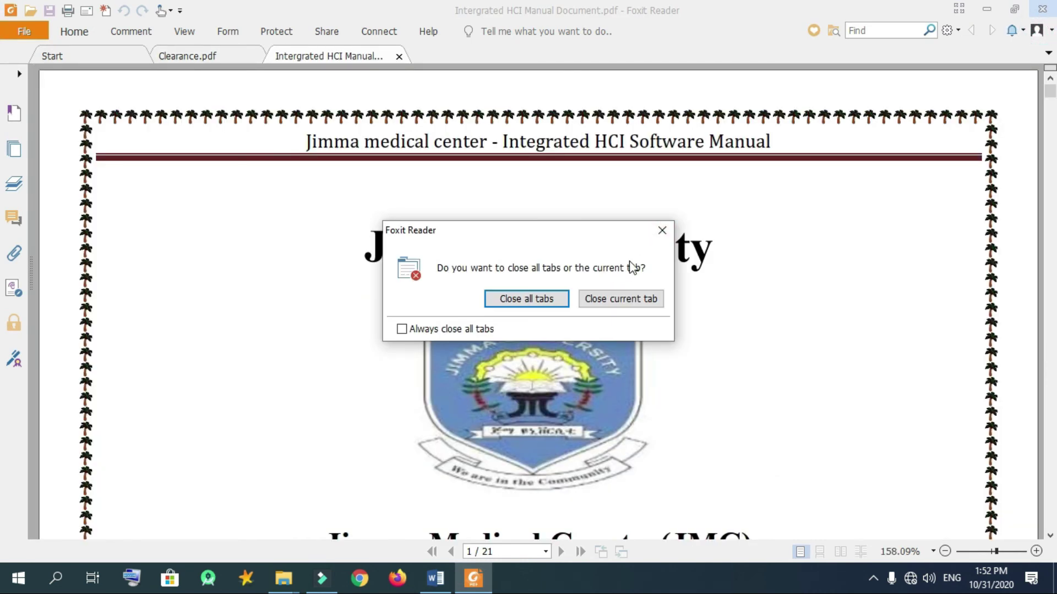
click(660, 231)
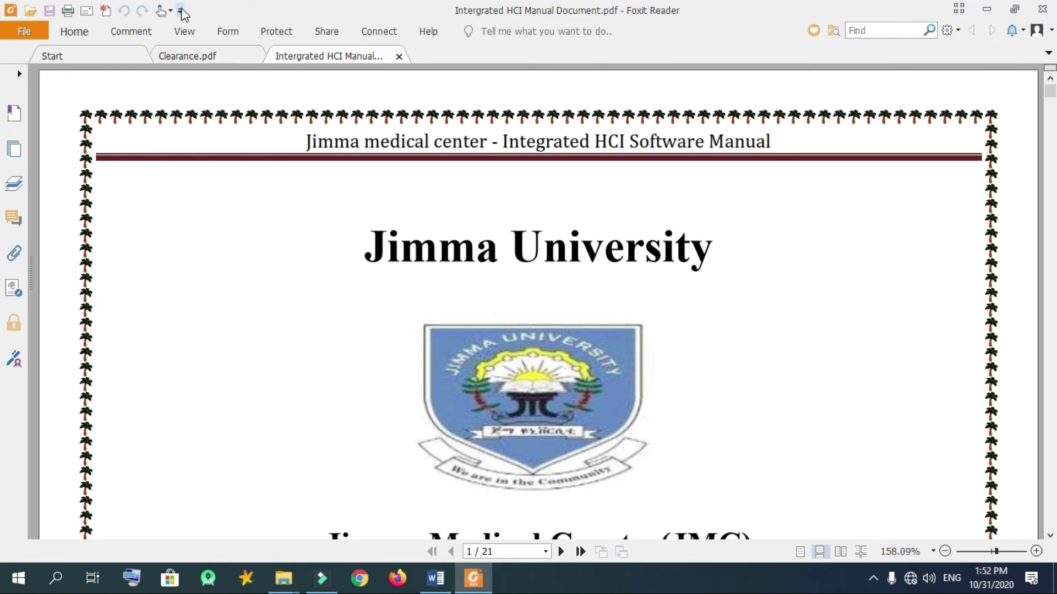
Step: Zoom out the exported PDF and check the page numbers on the cover, the table of contents and the first body pages
click(945, 552)
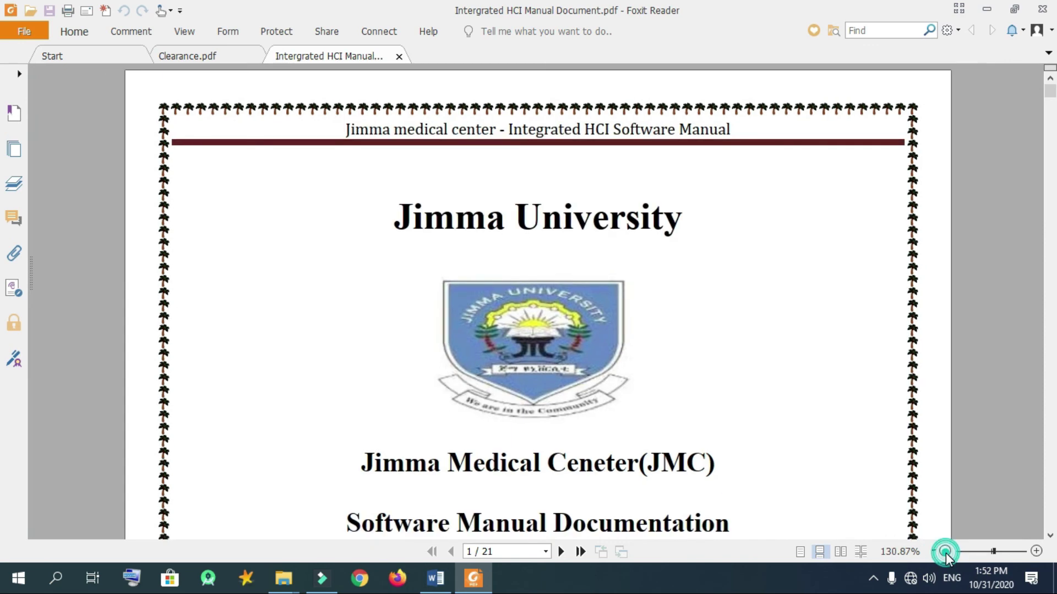
click(945, 551)
drag(1047, 90, 1048, 99)
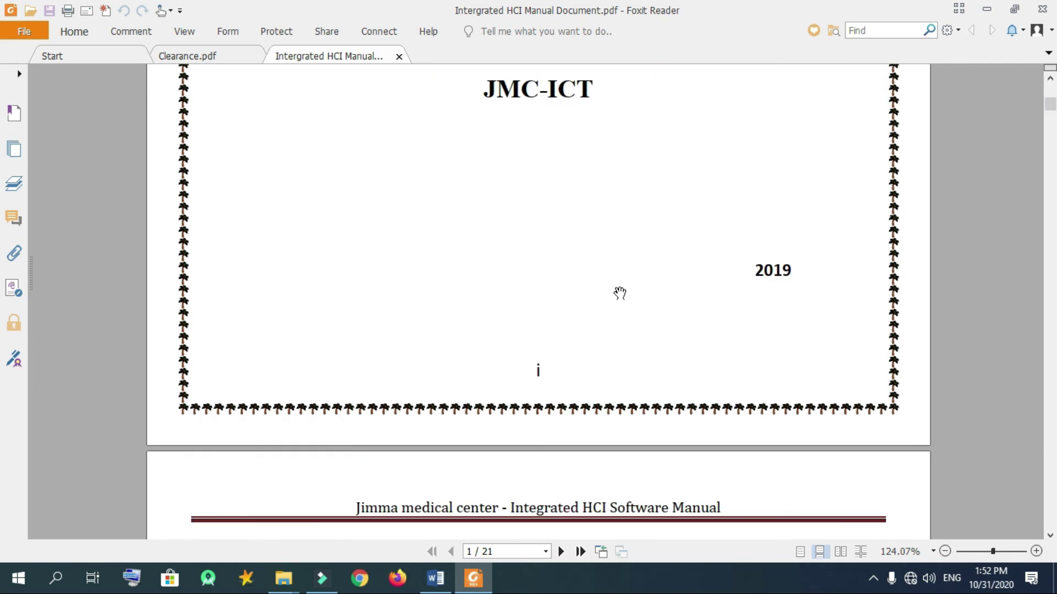
click(529, 370)
drag(1049, 110, 4, 122)
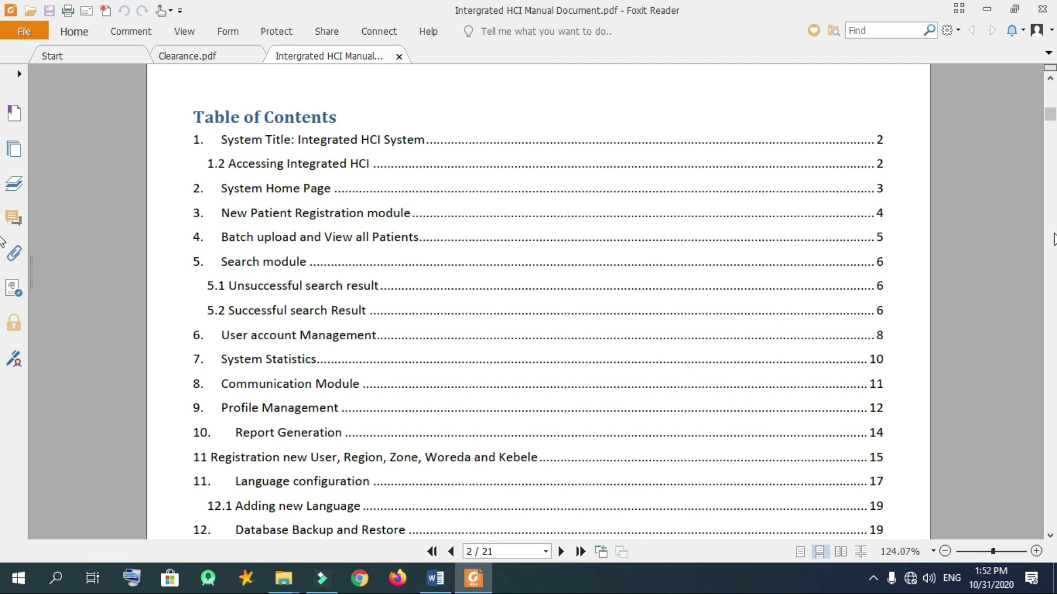
drag(1050, 116, 1050, 127)
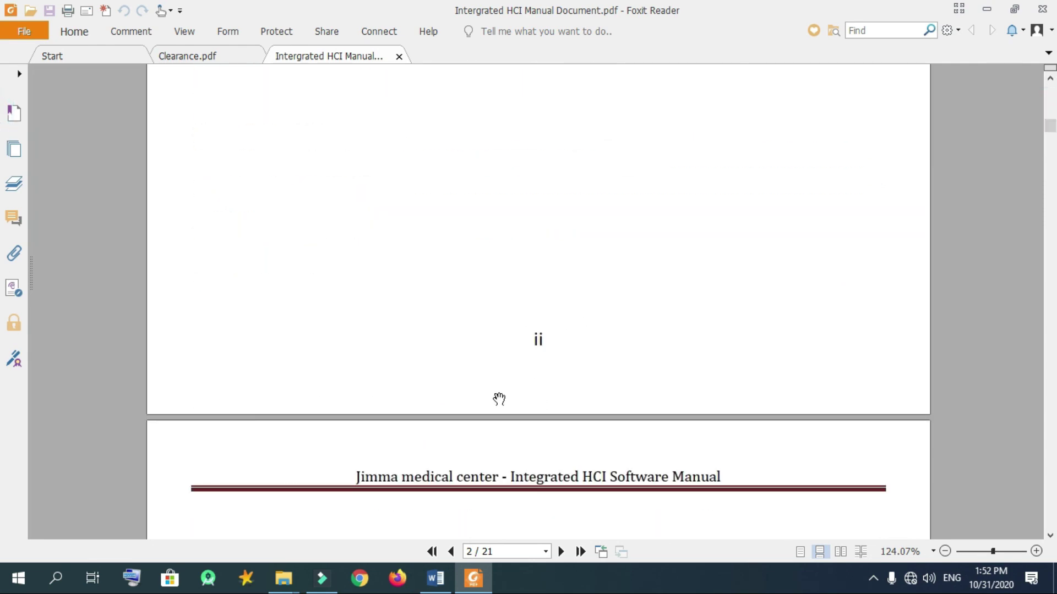
drag(1053, 135, 1053, 151)
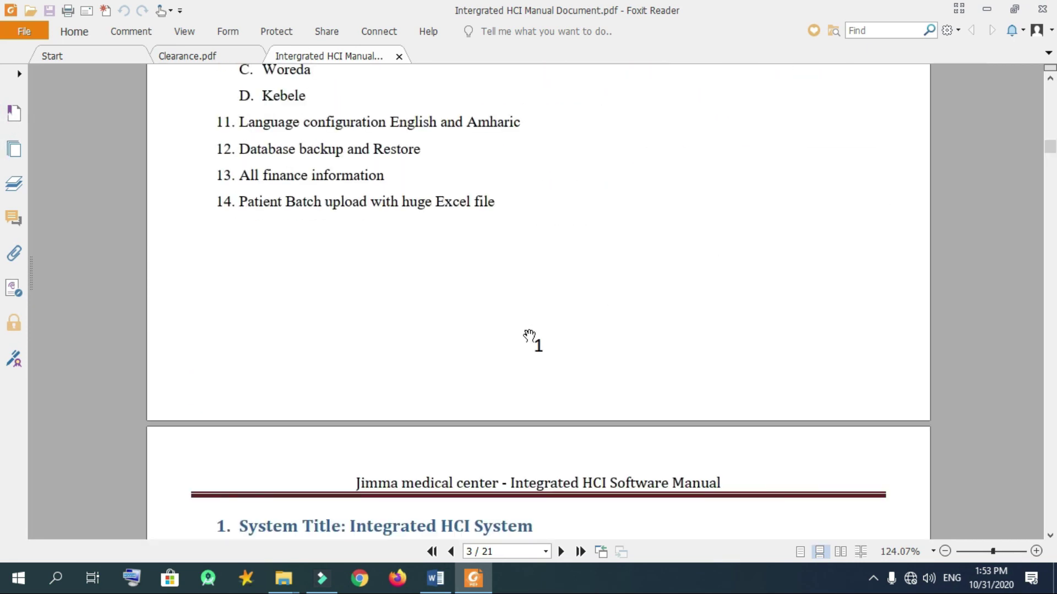
drag(1052, 150, 2, 7)
drag(2, 48, 1050, 132)
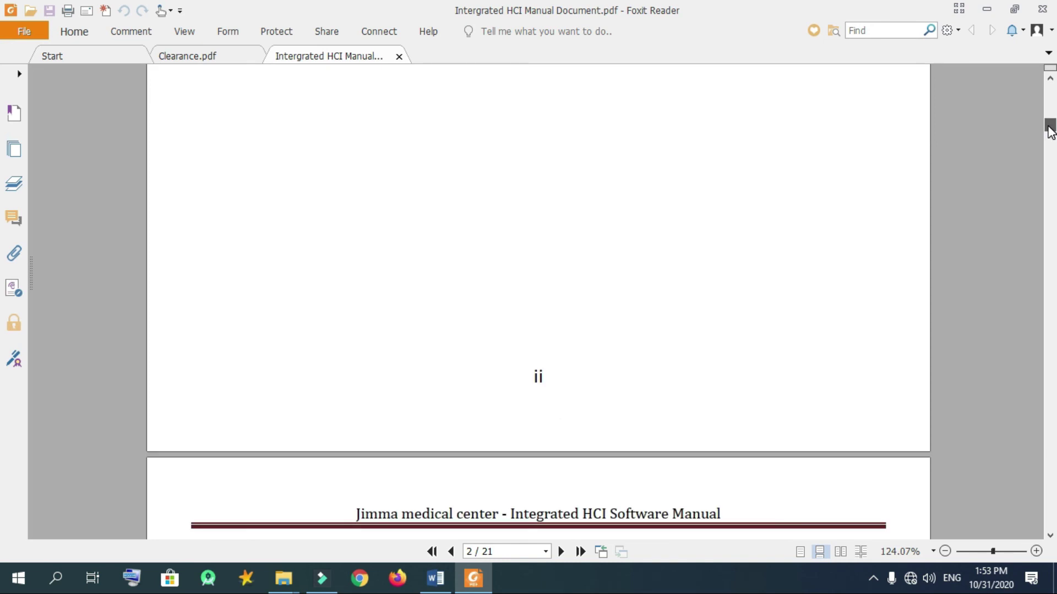
Step: Close Foxit Reader with all its tabs, return to Word and close the manual document
click(1038, 16)
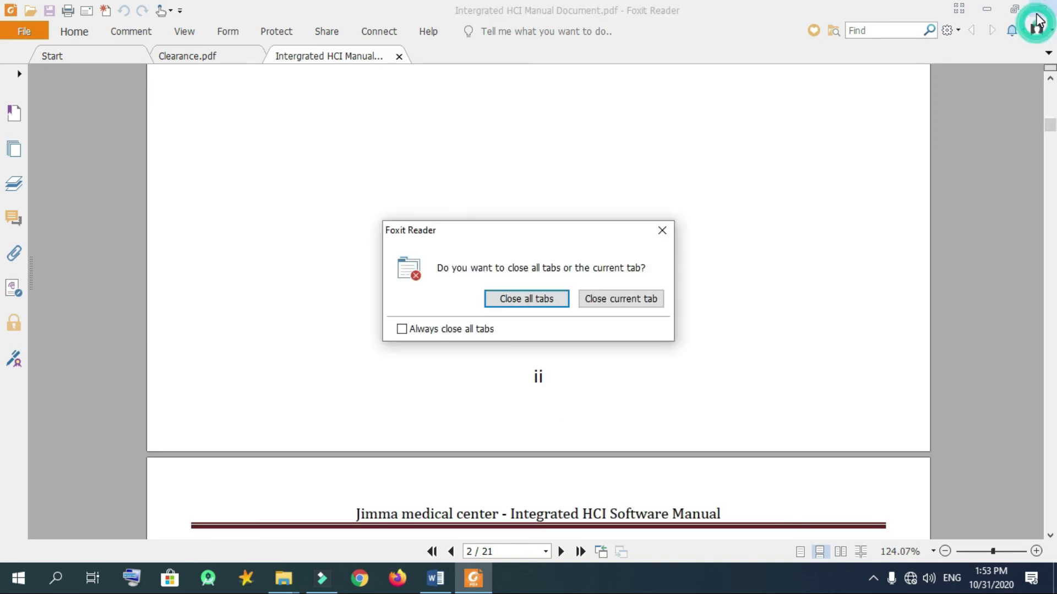
click(538, 304)
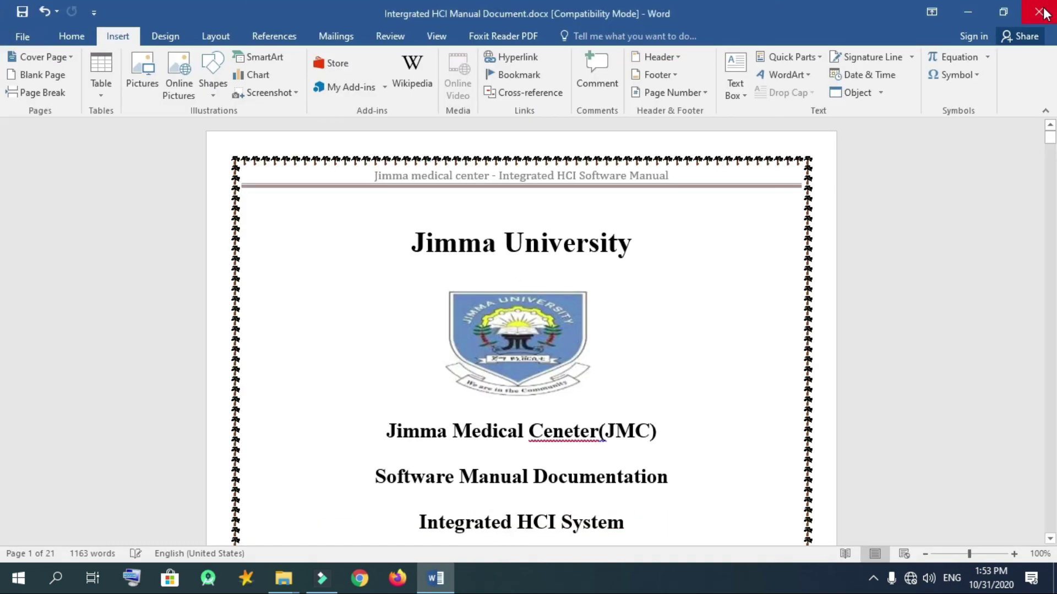
click(1041, 13)
click(474, 318)
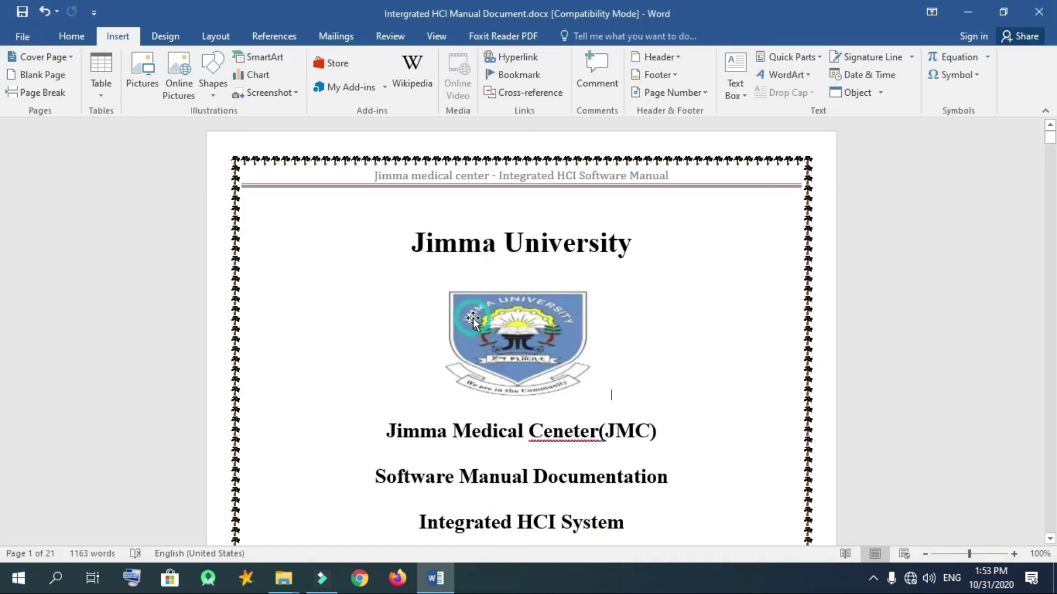